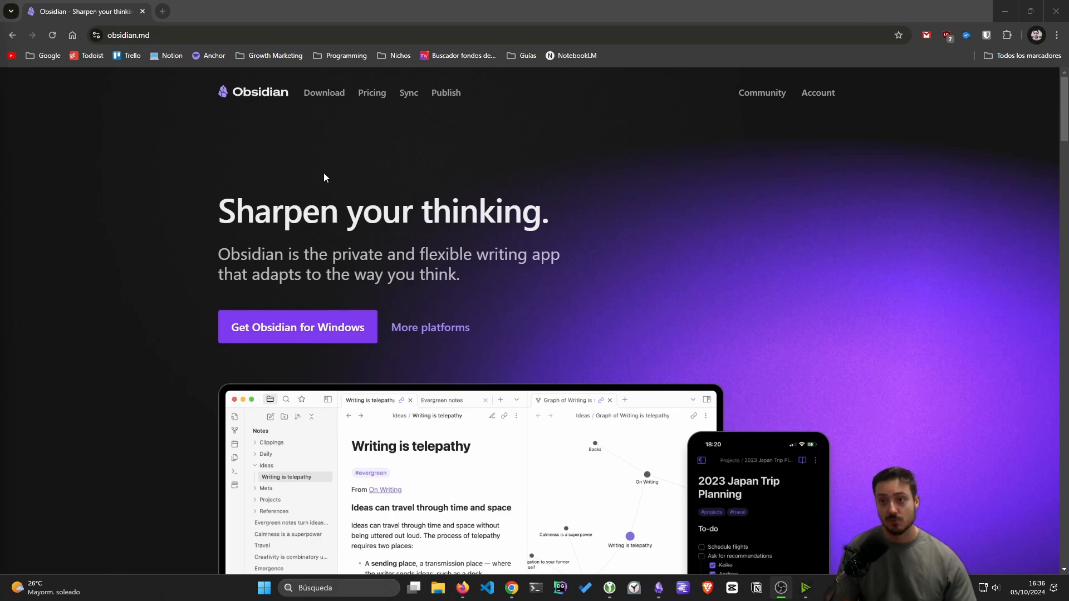
Step: Open the Obsidian download page and review the platforms it is available for
click(320, 92)
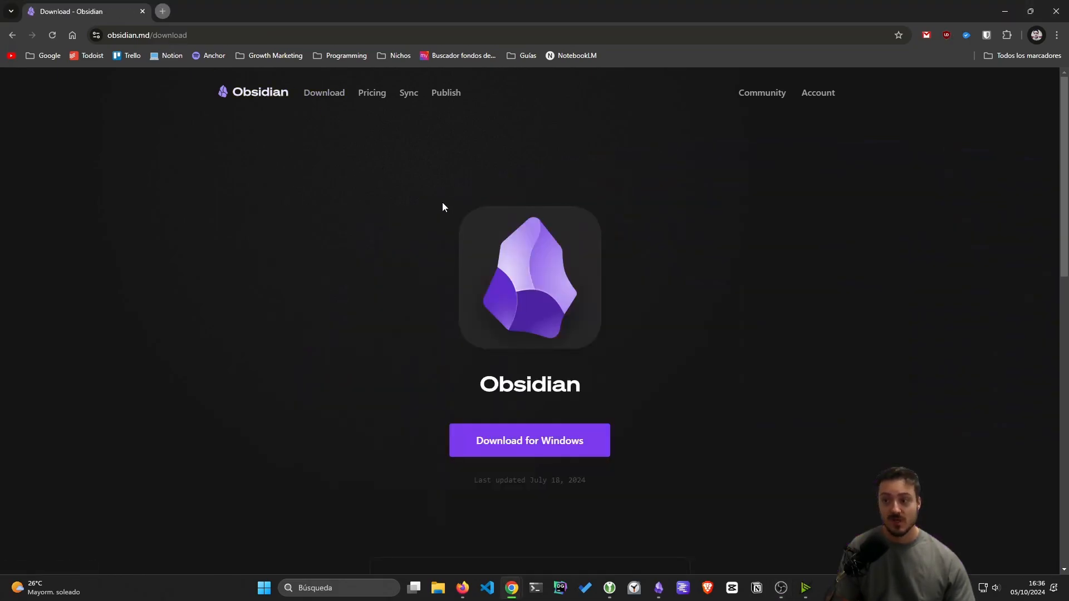
scroll(532, 258, down, 4)
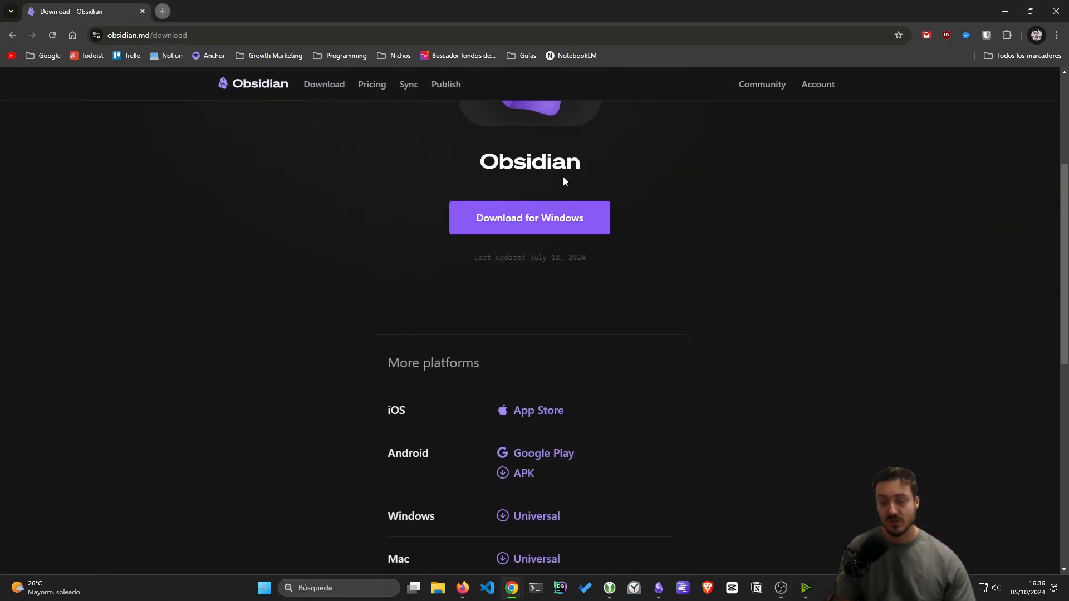
scroll(766, 233, down, 3)
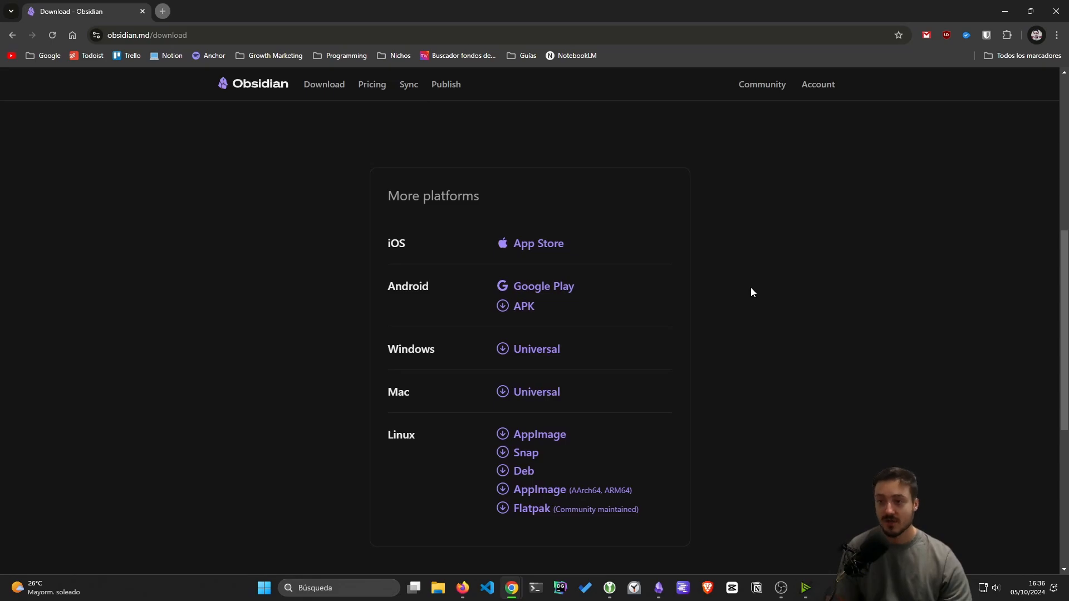
scroll(752, 292, up, 5)
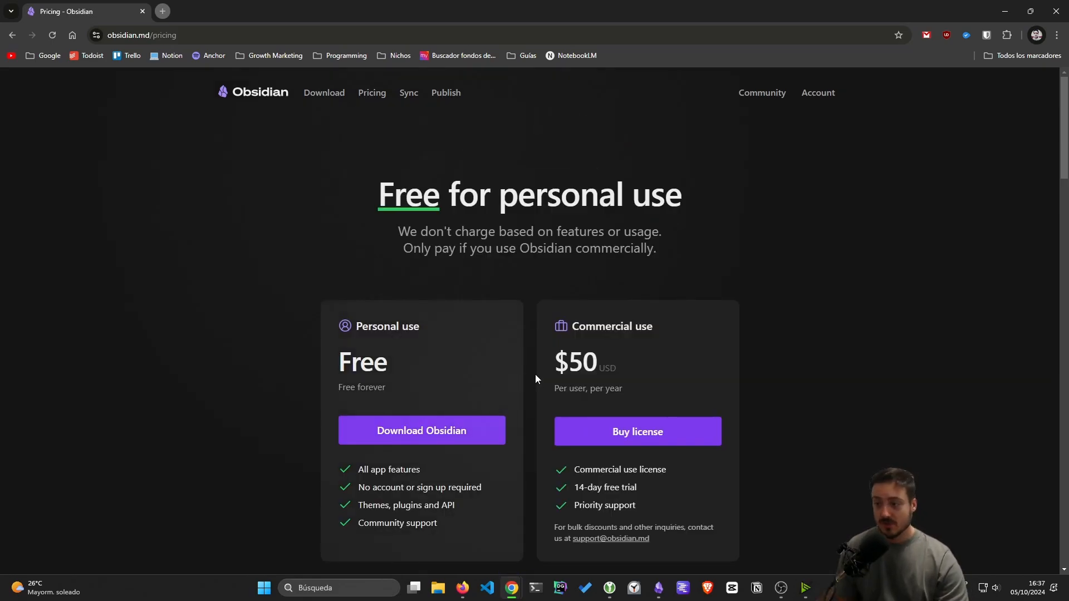
Step: Examine the prices and included features of the personal, commercial, Sync and Publish plans on the Obsidian pricing page
drag(569, 364, 690, 382)
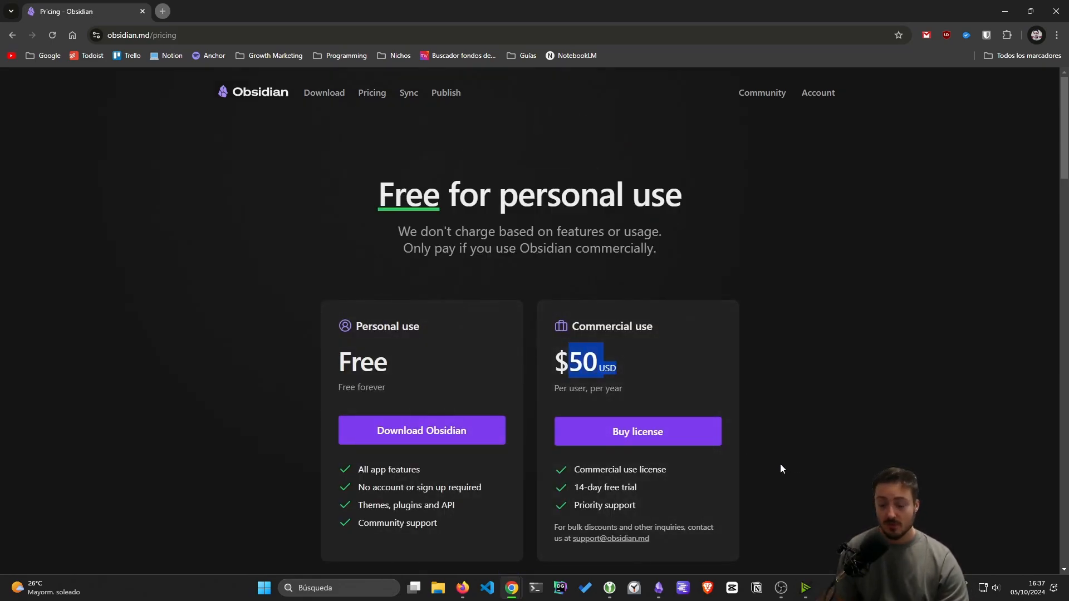
drag(361, 362, 442, 366)
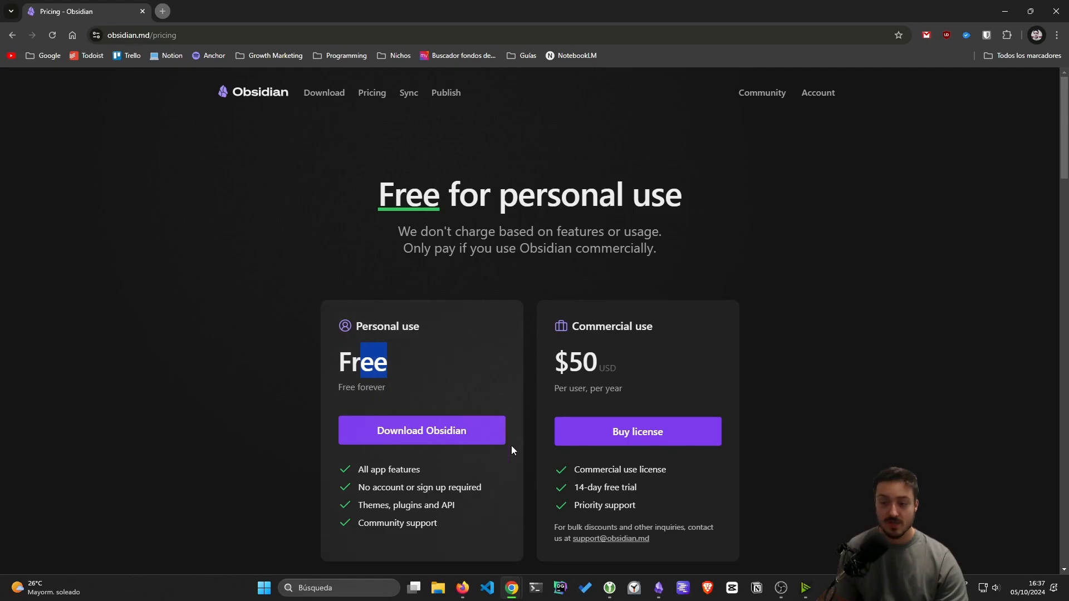
scroll(817, 336, down, 8)
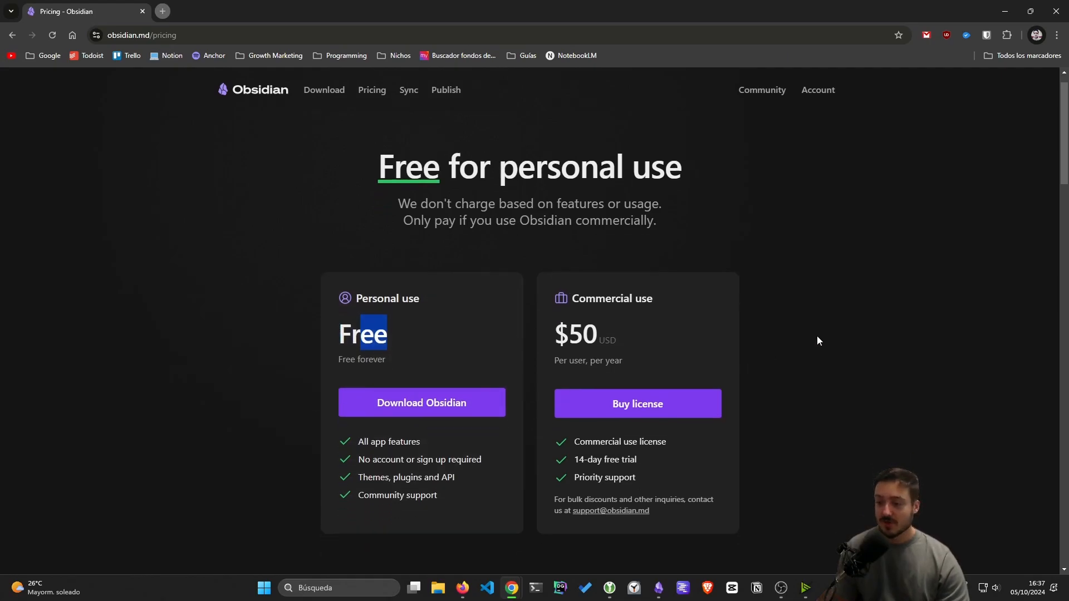
scroll(816, 341, down, 3)
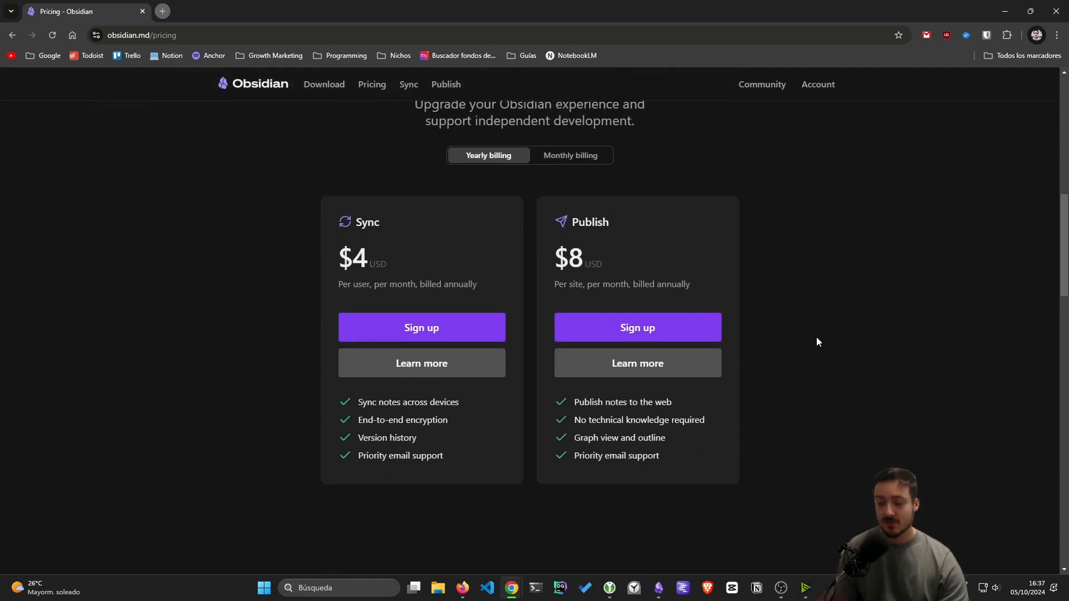
drag(353, 230, 478, 258)
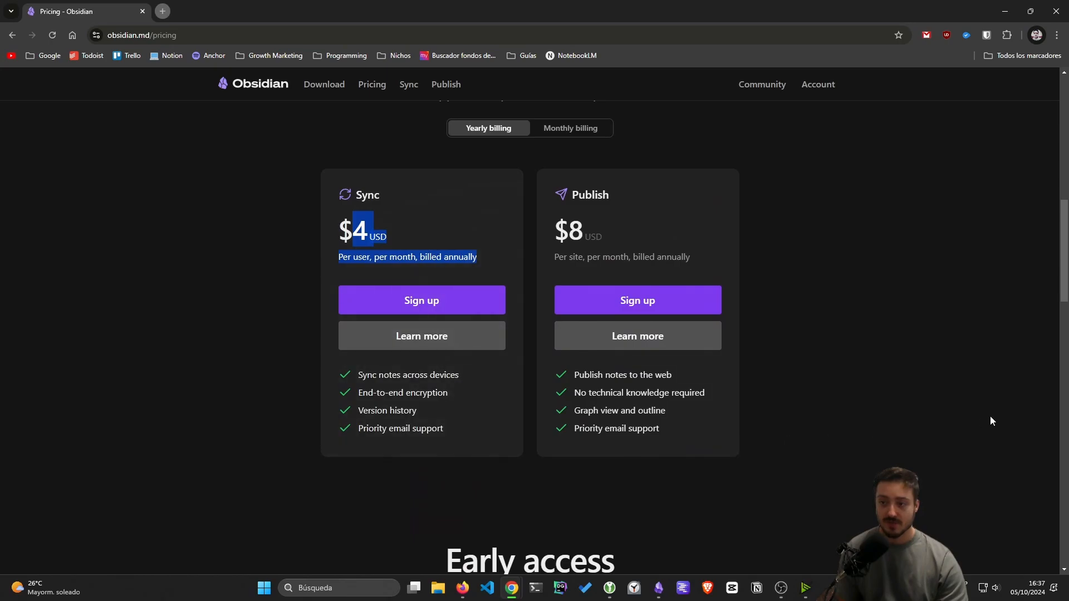
click(344, 380)
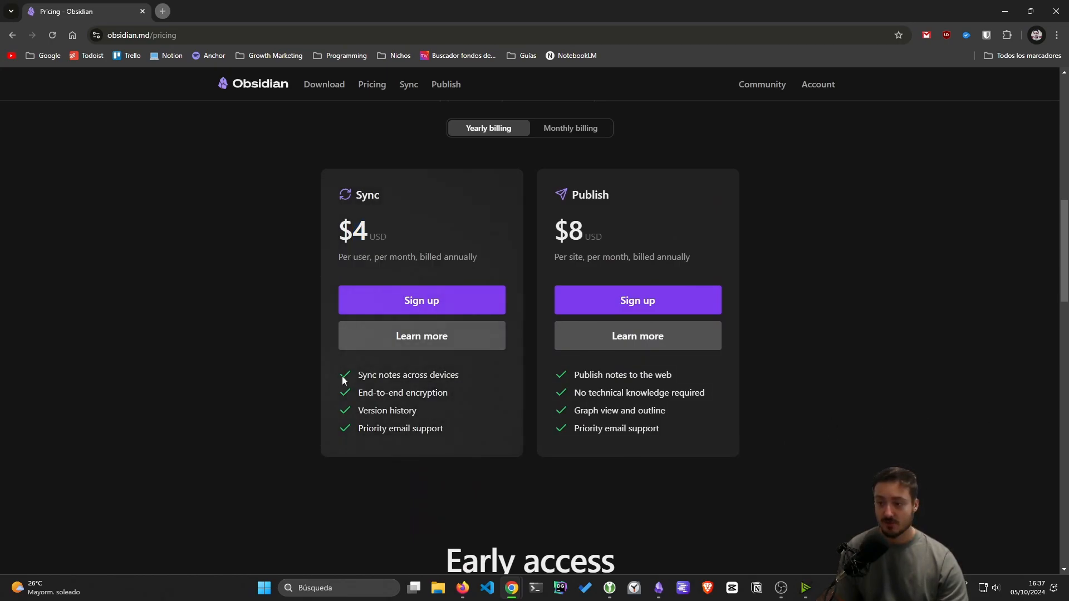
drag(344, 380, 499, 446)
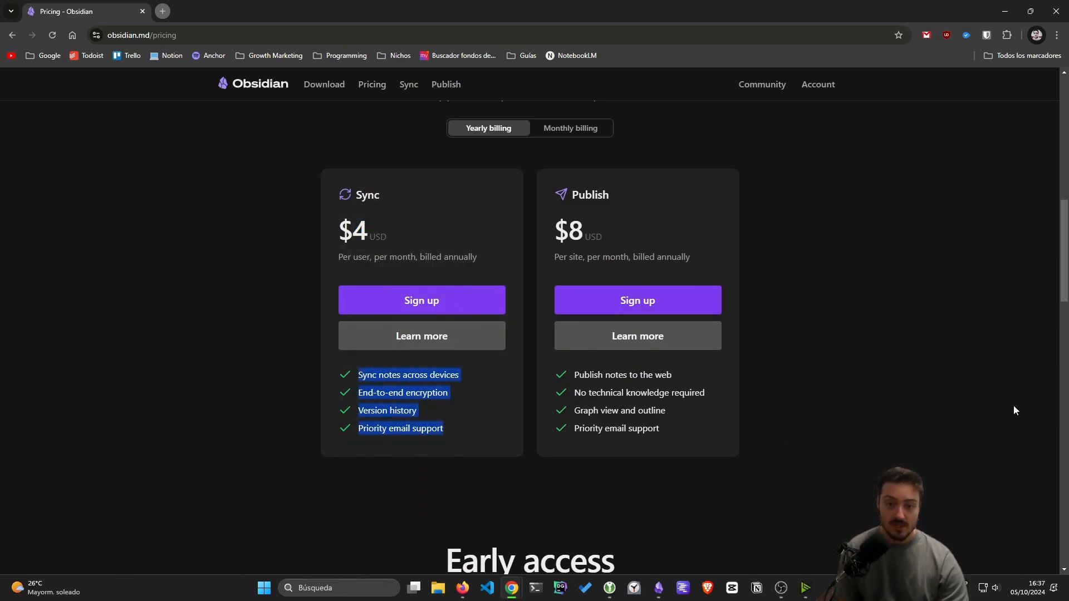
drag(554, 228, 606, 237)
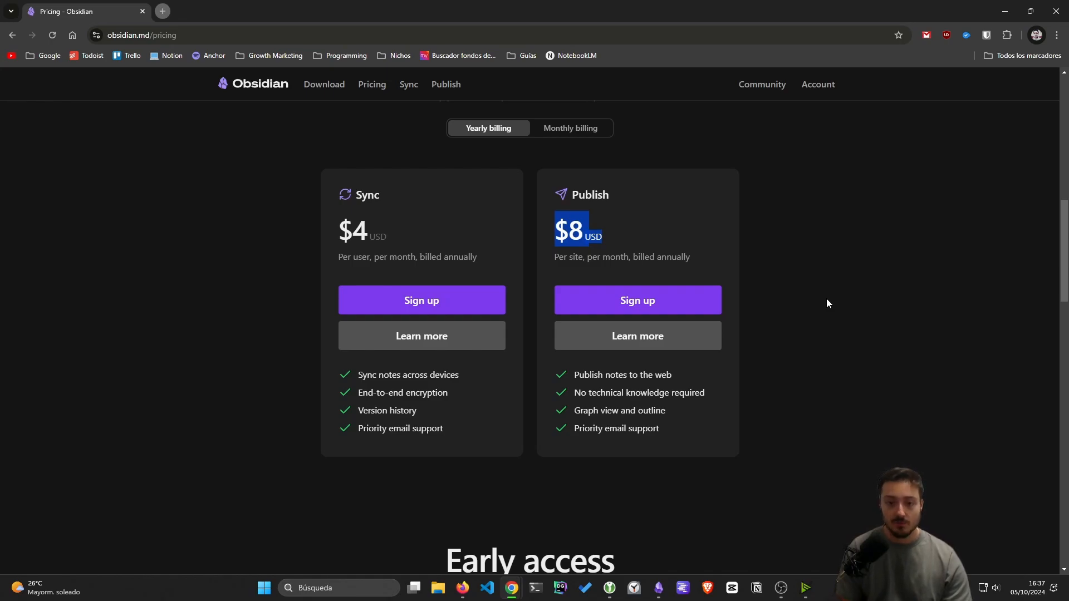
Step: Look through the Catalyst early access offer and the frequently asked questions on the pricing page
scroll(770, 133, down, 7)
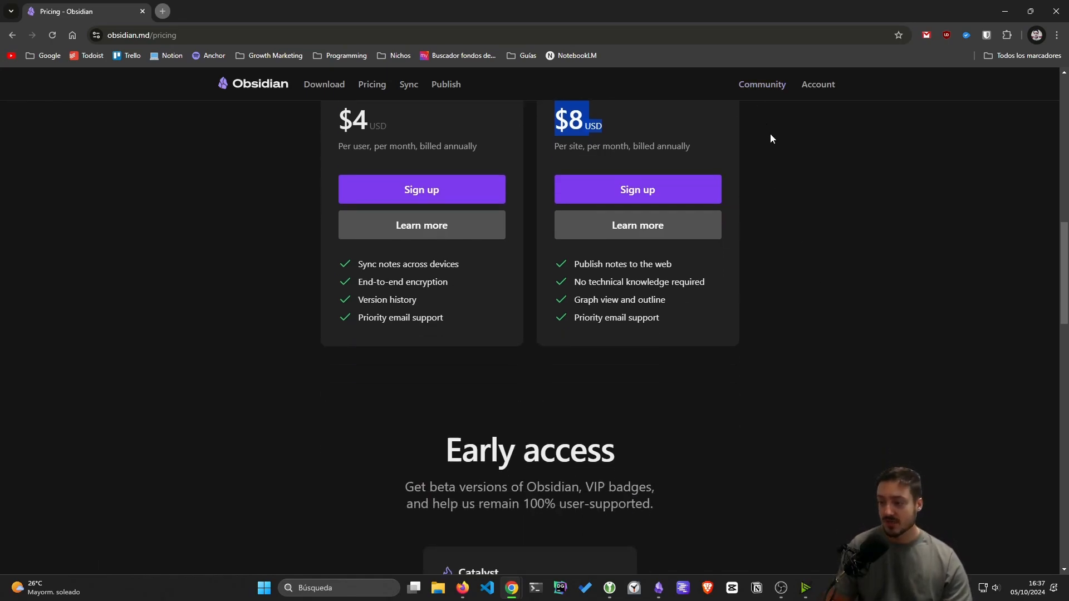
scroll(868, 230, down, 1)
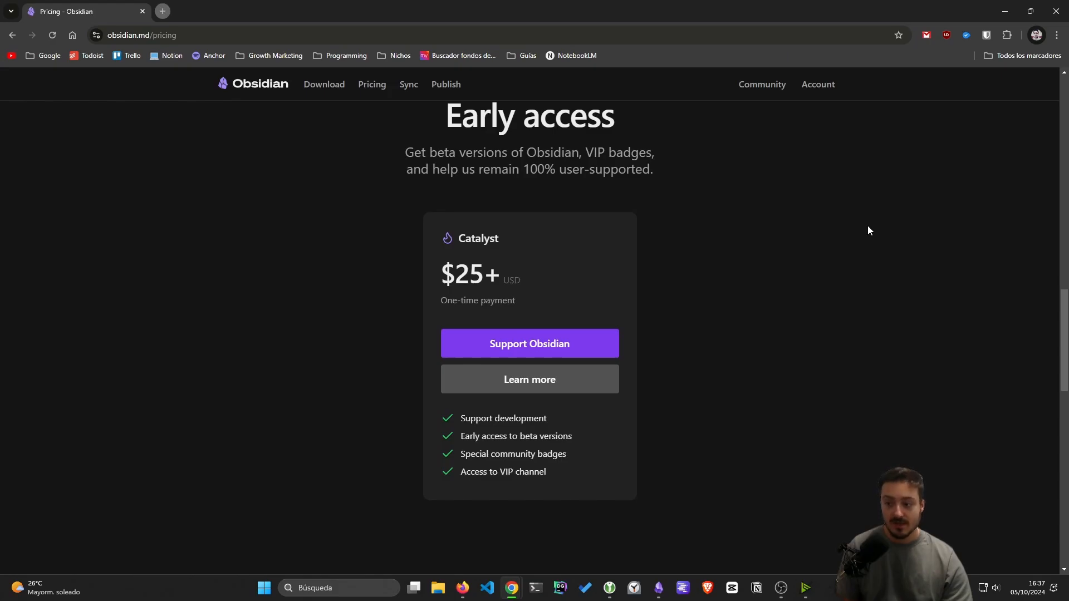
scroll(868, 231, down, 1)
scroll(868, 231, down, 14)
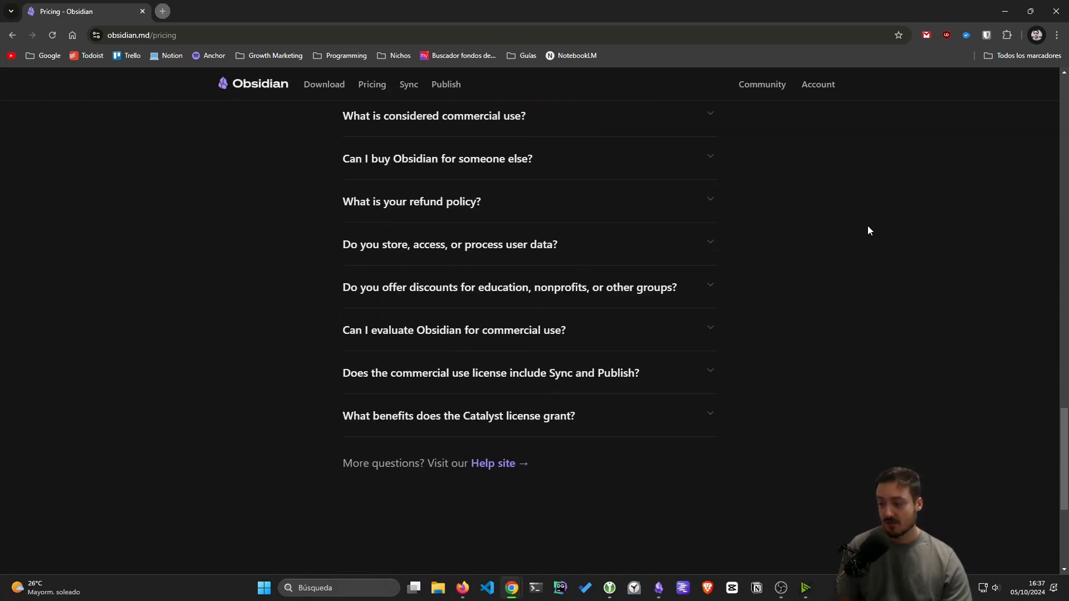
scroll(872, 231, up, 20)
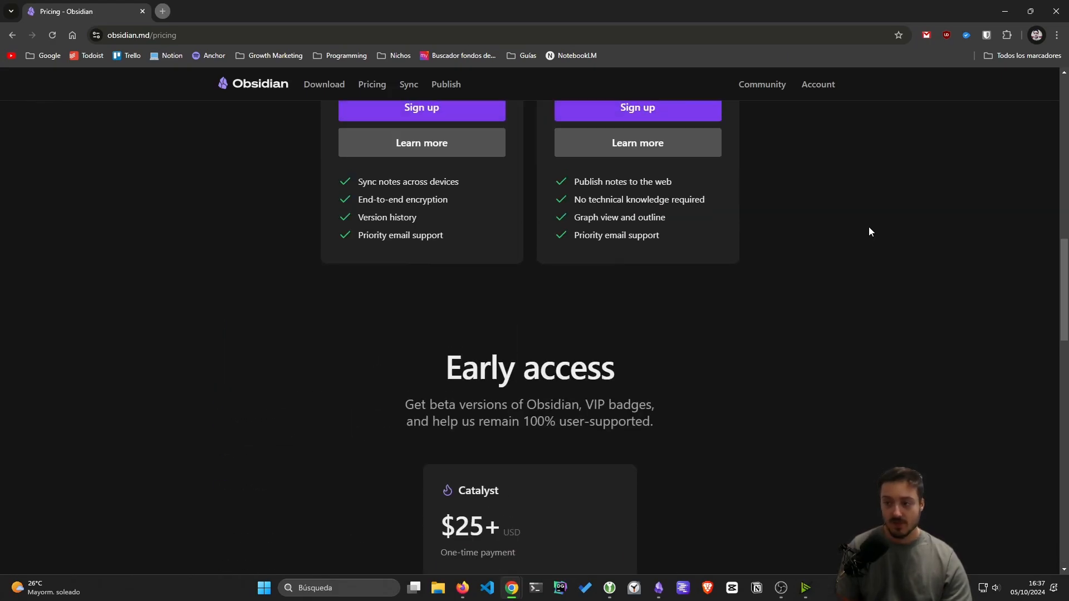
scroll(870, 231, up, 4)
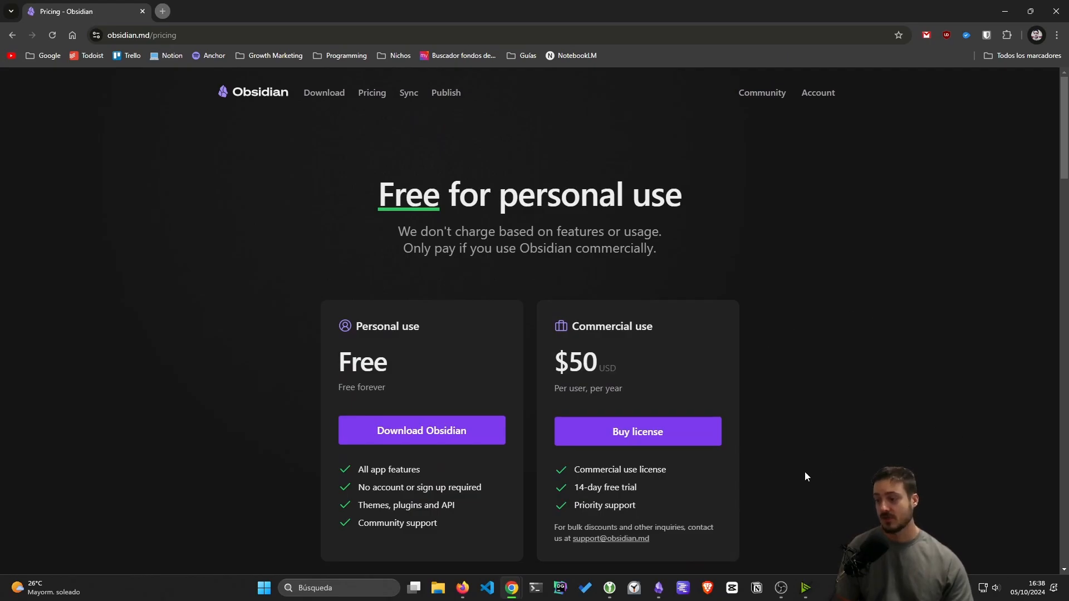
Step: Minimize the browser, switch to the Obsidian desktop app and start creating a new local vault
click(1005, 11)
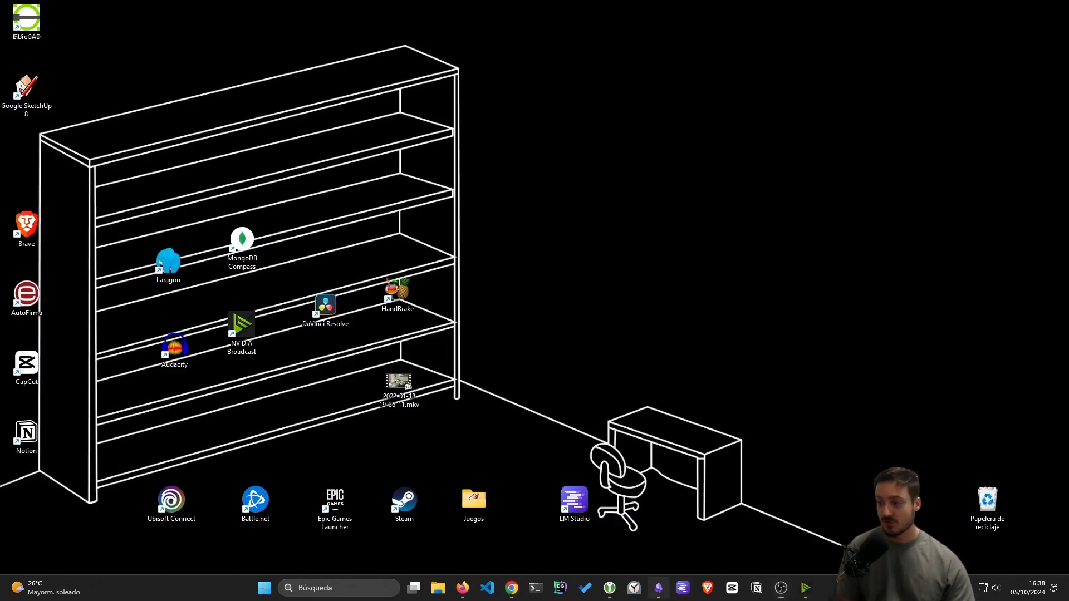
click(659, 588)
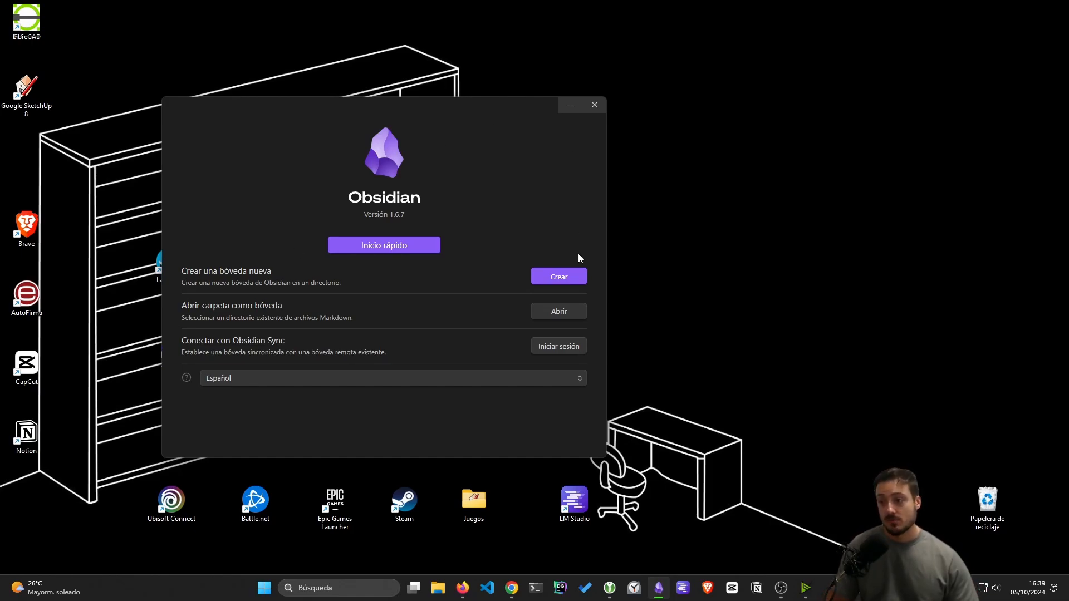
click(575, 277)
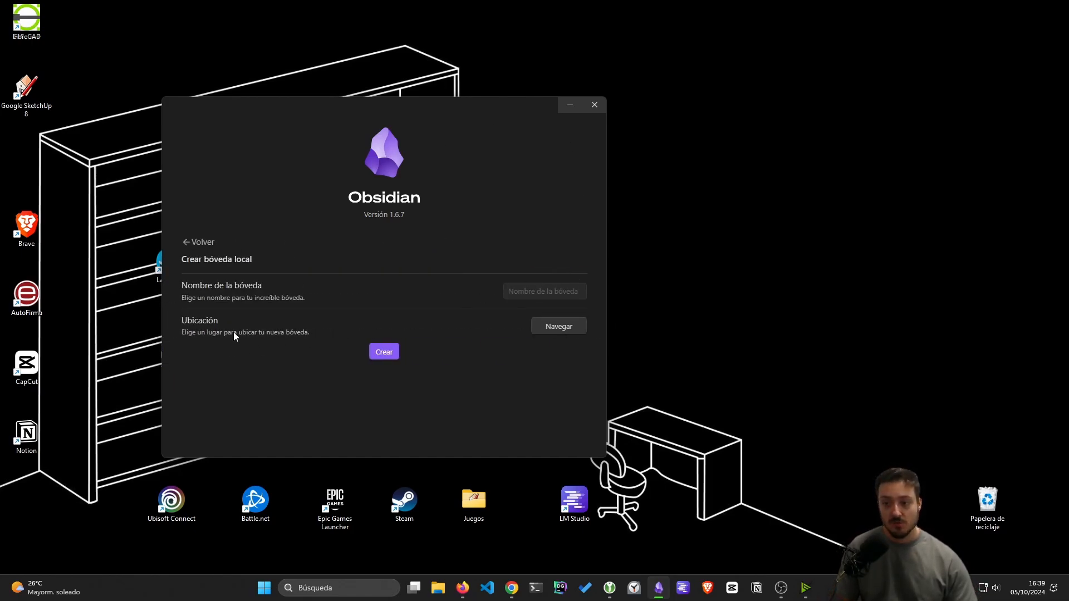
Step: Name the new local vault Pruebas
click(541, 290)
text(Pruebas)
text( You)
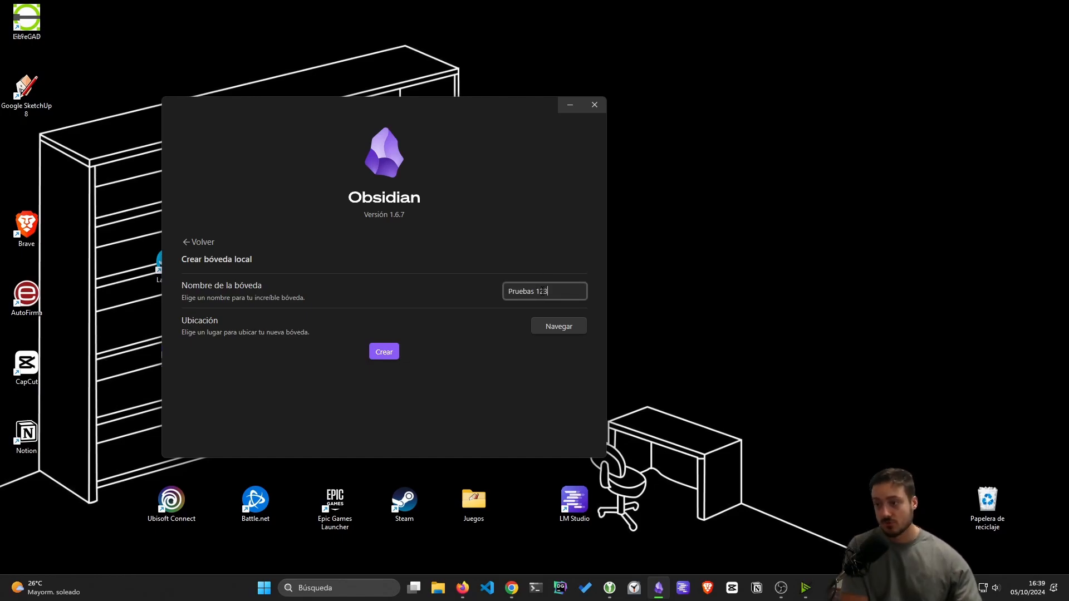
key(BackSpace)
key(BackSpace)
key(BackSpace)
key(BackSpace)
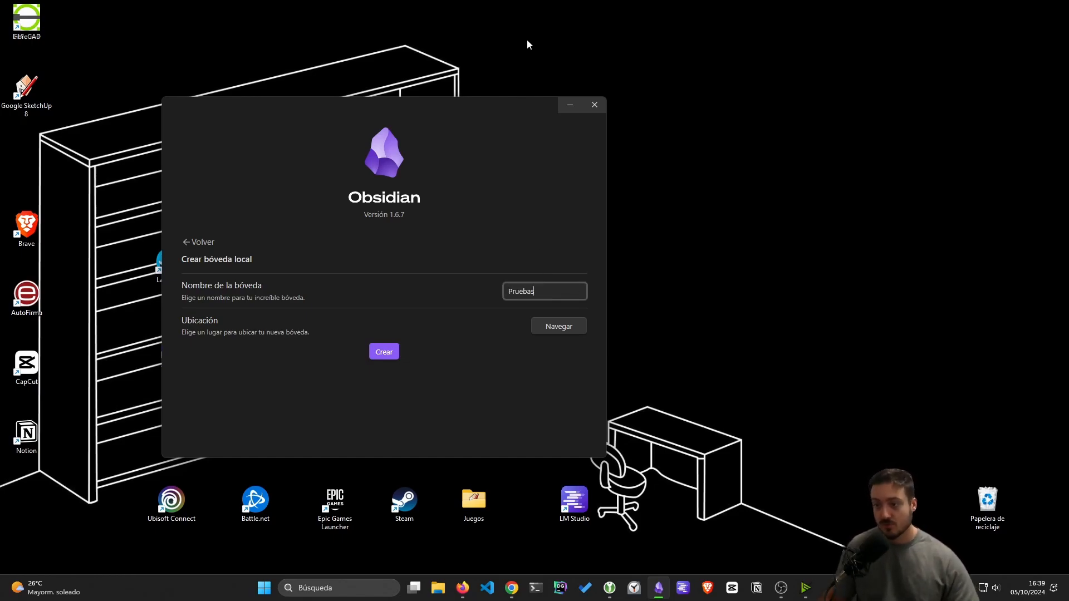
Step: Set the vault's location to the Documents folder and create the vault
click(551, 327)
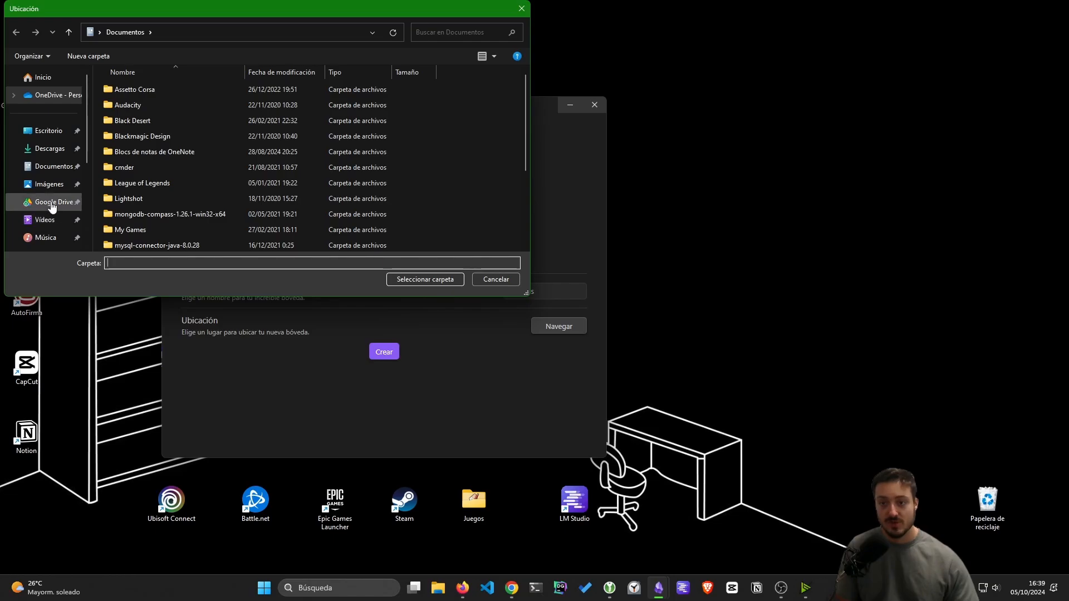
click(426, 279)
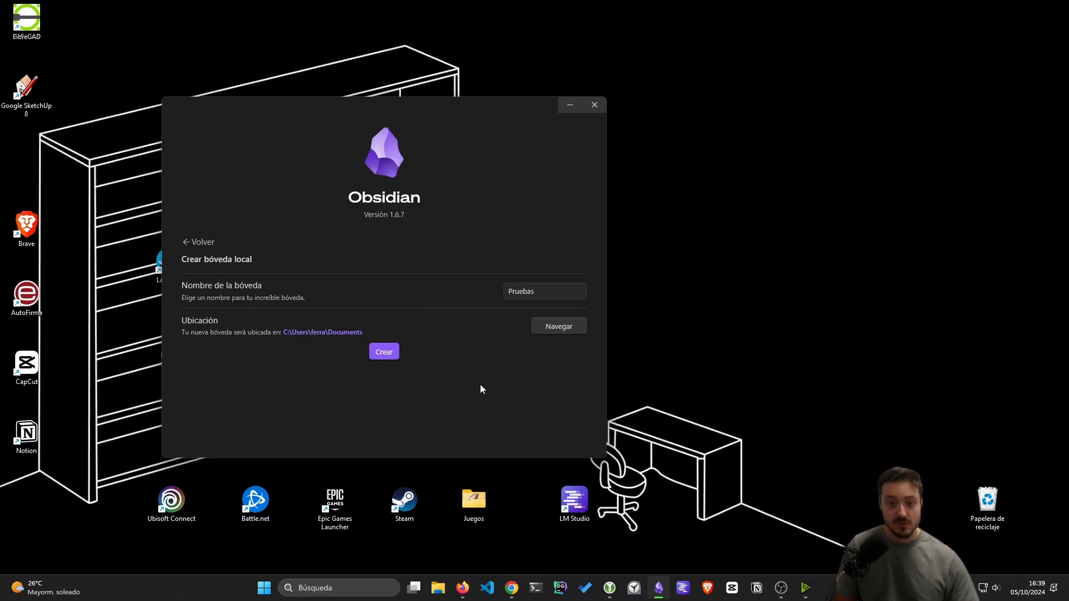
click(379, 354)
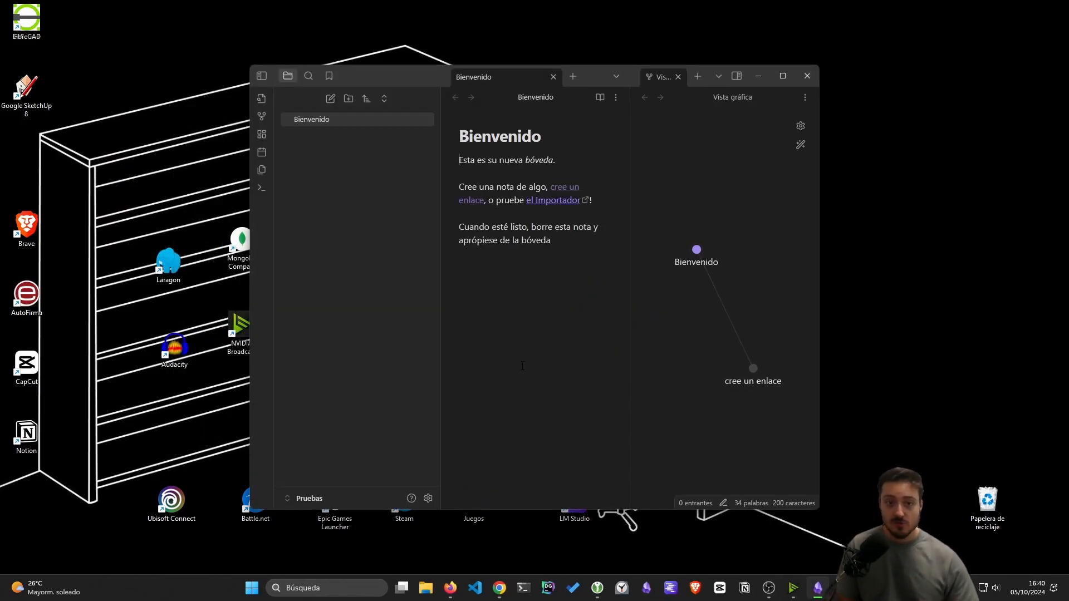
Step: Maximize the new vault's window and move the Bienvenido node around in the graph view
click(782, 75)
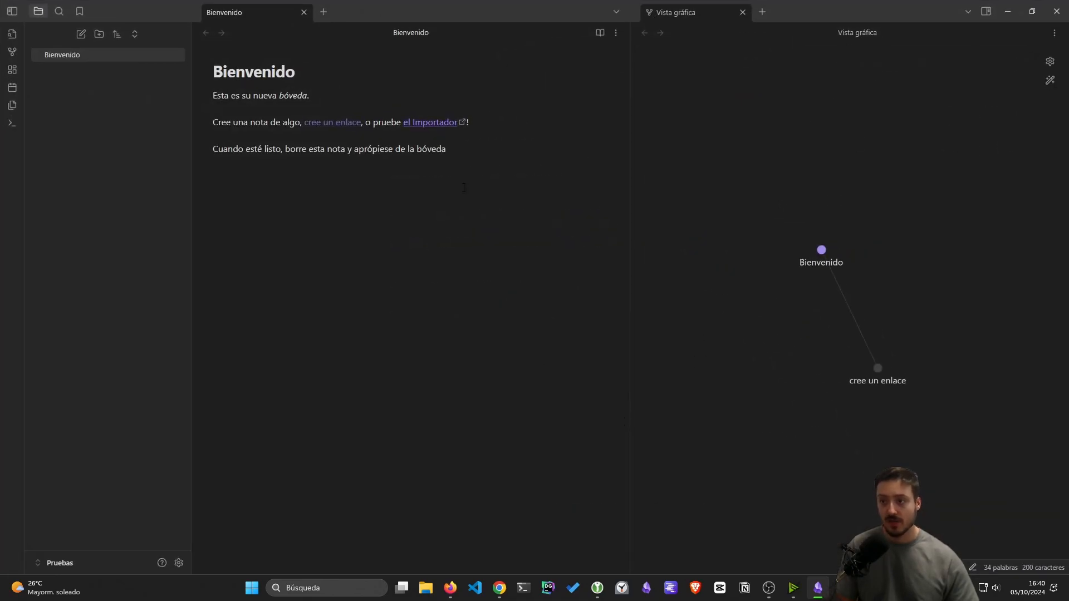
click(292, 96)
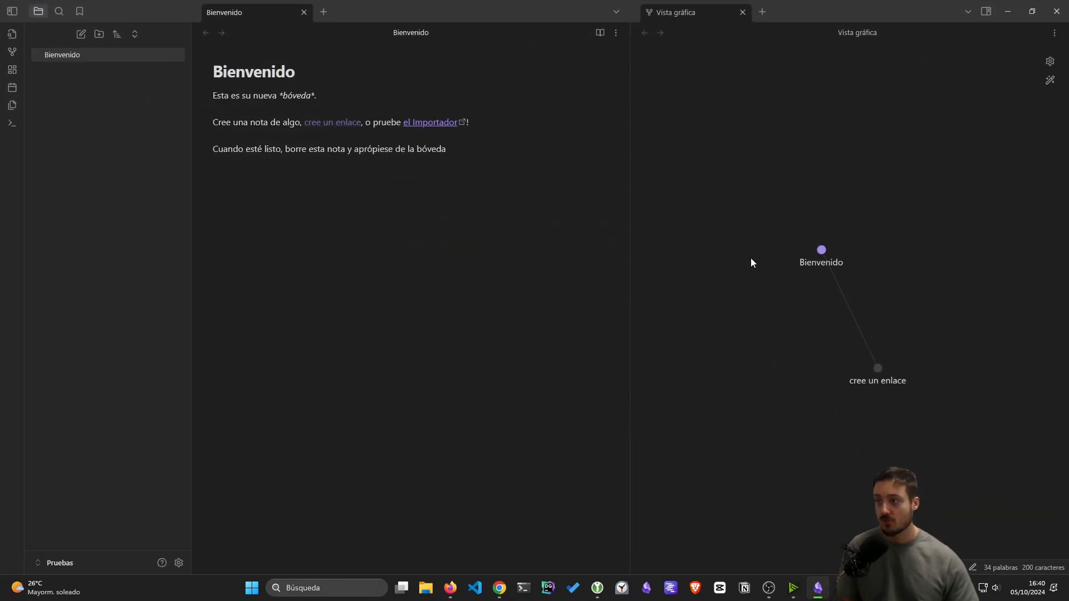
click(824, 263)
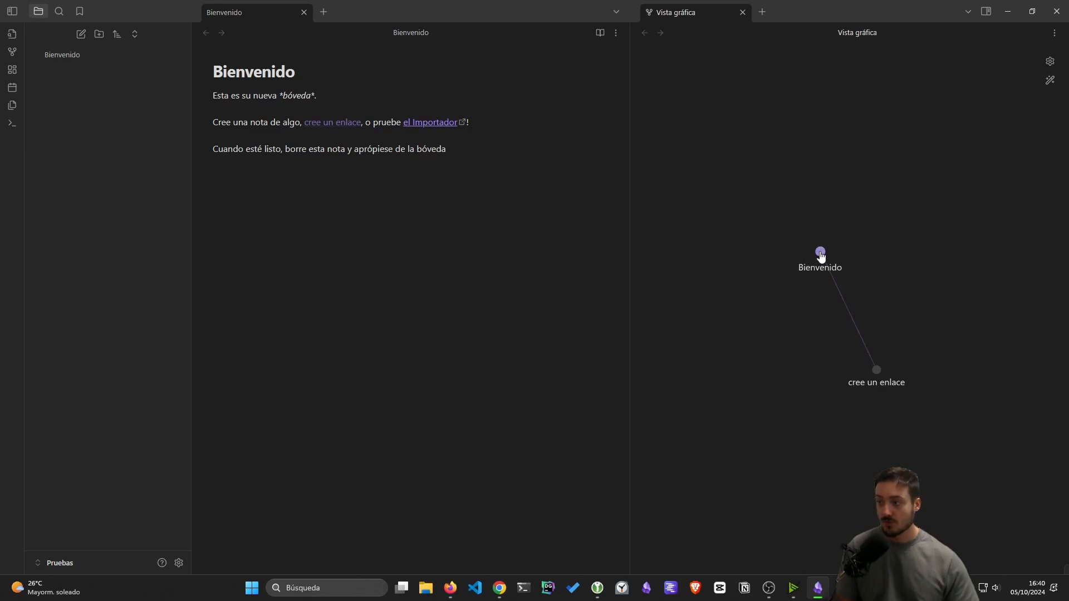
drag(822, 256, 728, 175)
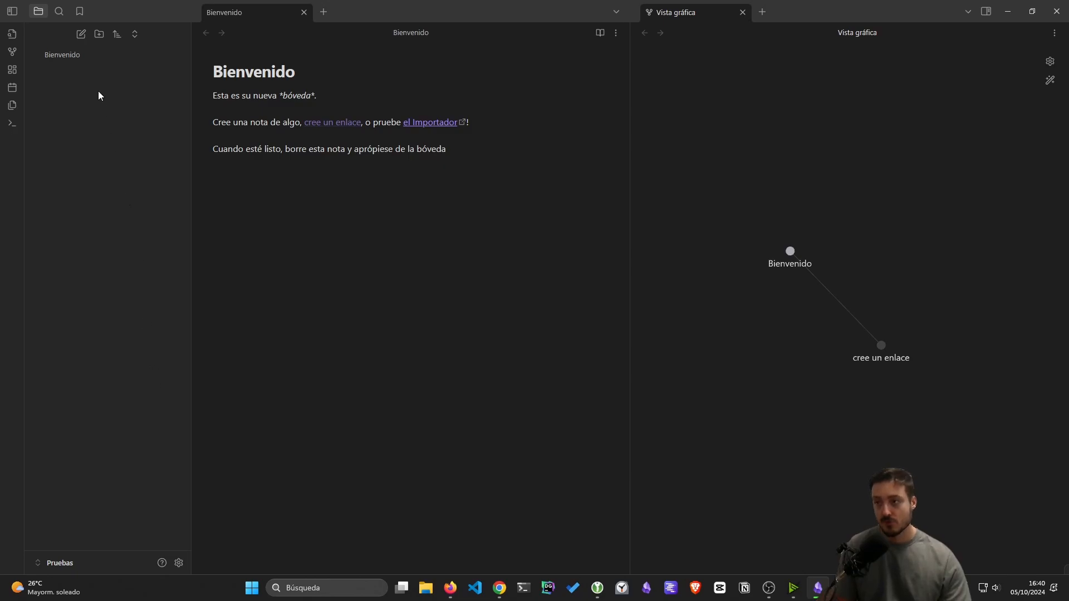
Step: Close the graph view so that only the Bienvenido note stays open
click(742, 12)
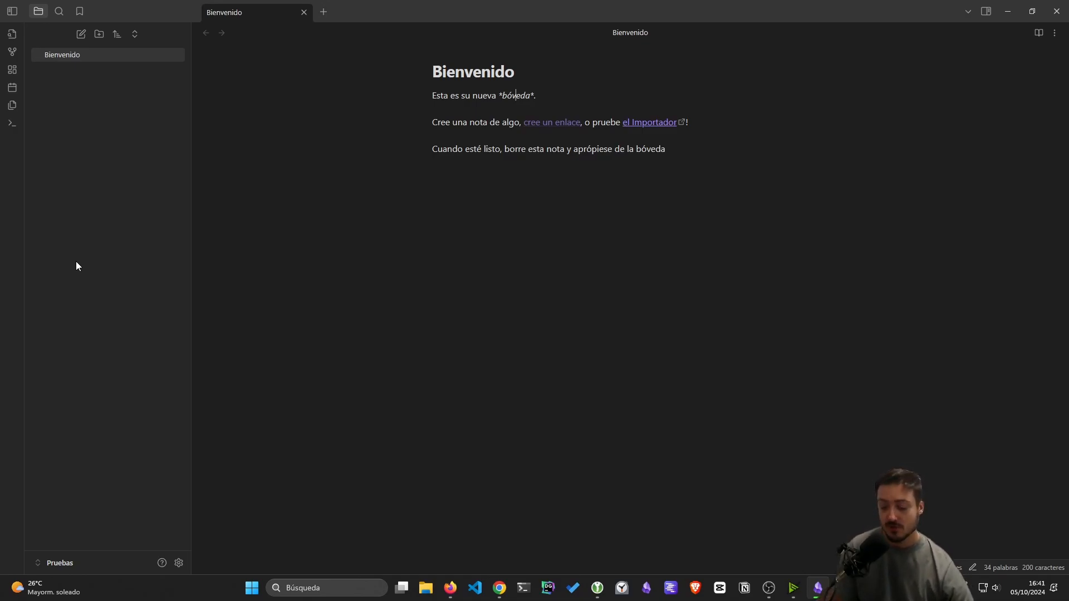
click(119, 165)
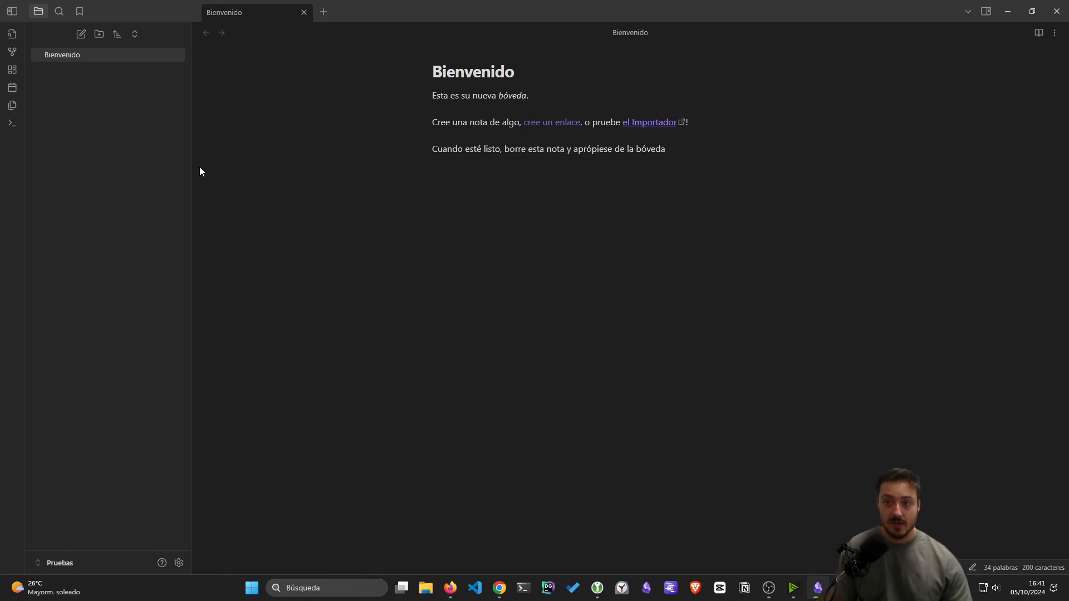
Step: Create two folders in the vault named Proyecto 1 and Proyecto 2
click(102, 41)
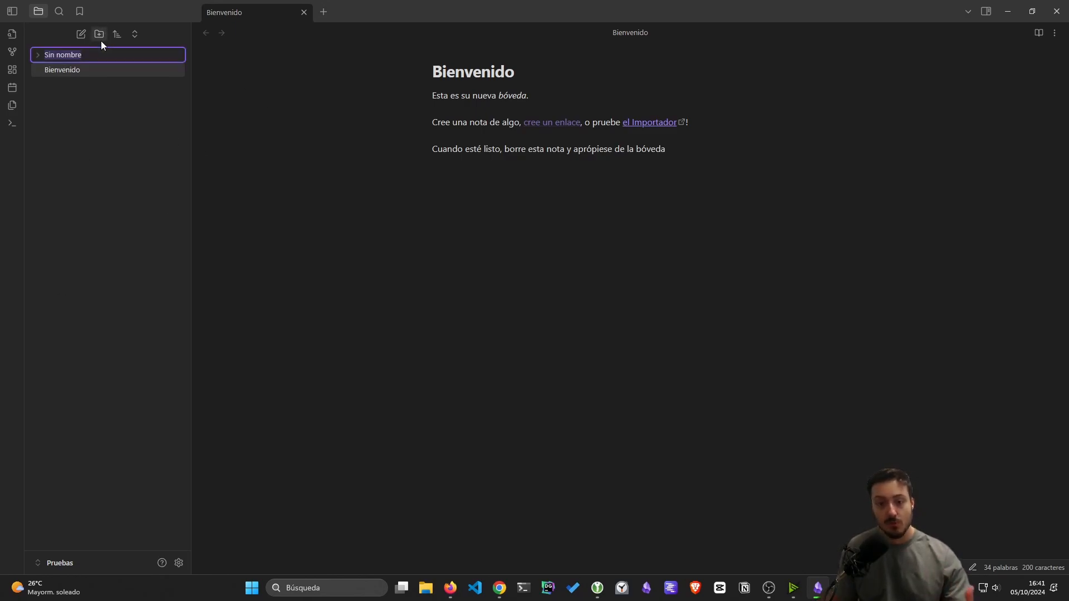
text(Proyecto 1)
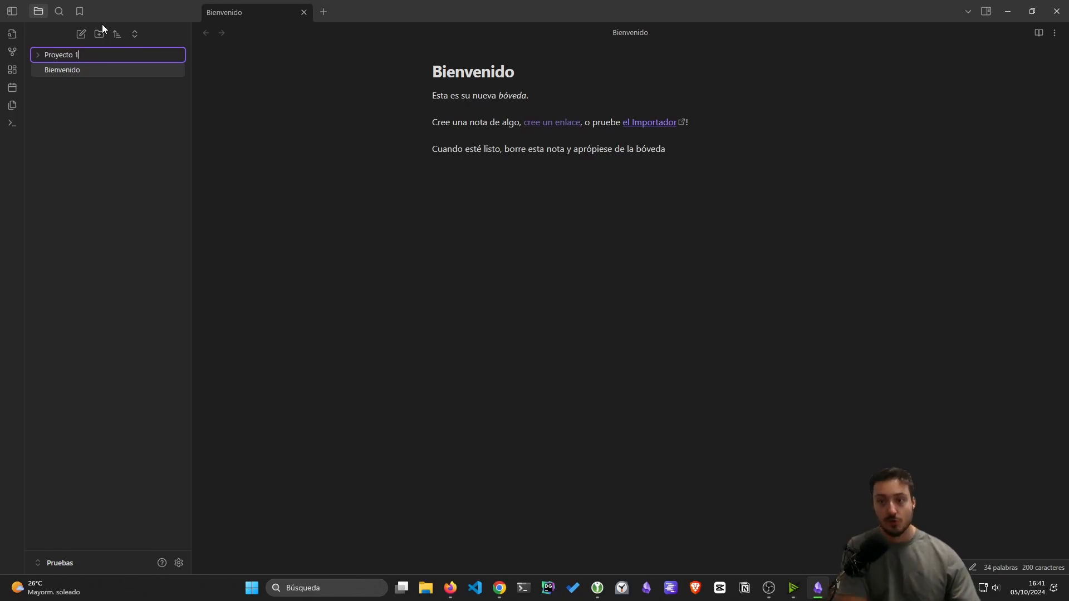
key(Return)
click(99, 34)
text(Proyecto 2)
key(Return)
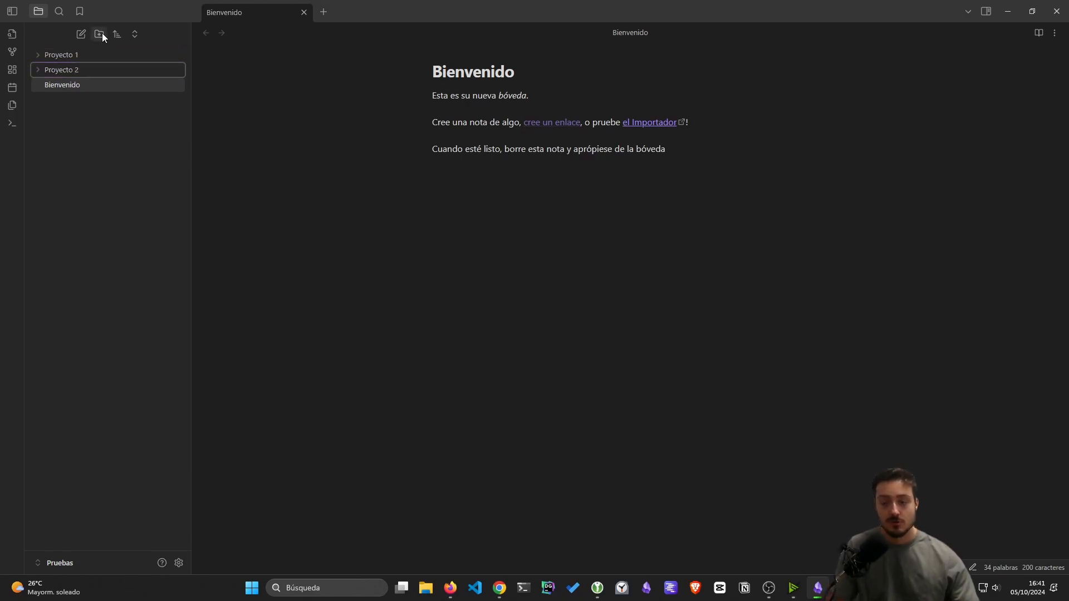
Step: Create a folder named Documentos inside the Proyecto 1 folder
click(37, 55)
right_click(65, 56)
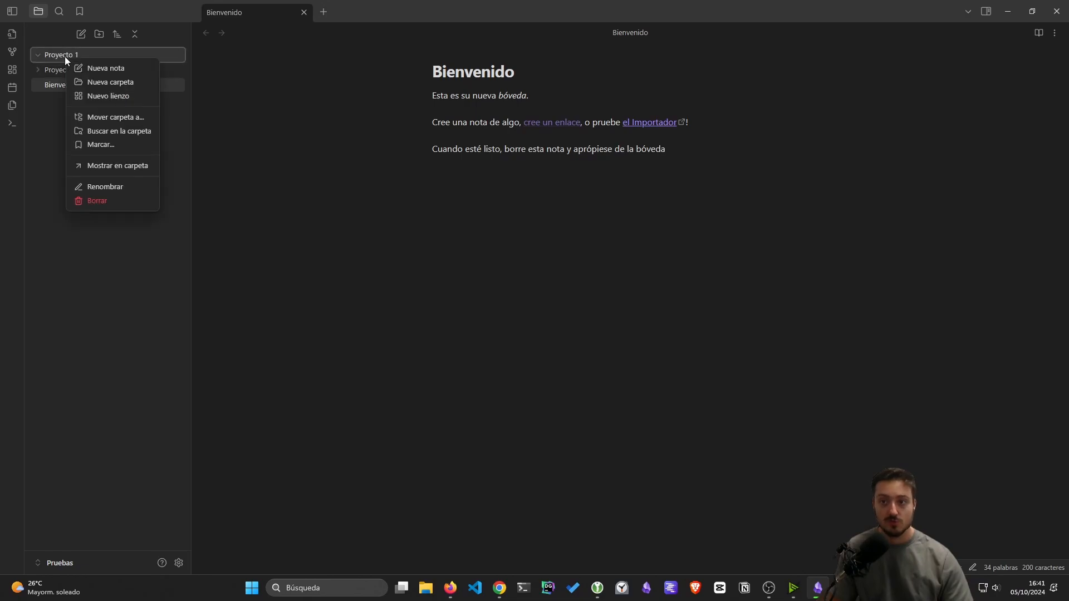
click(106, 85)
text(D)
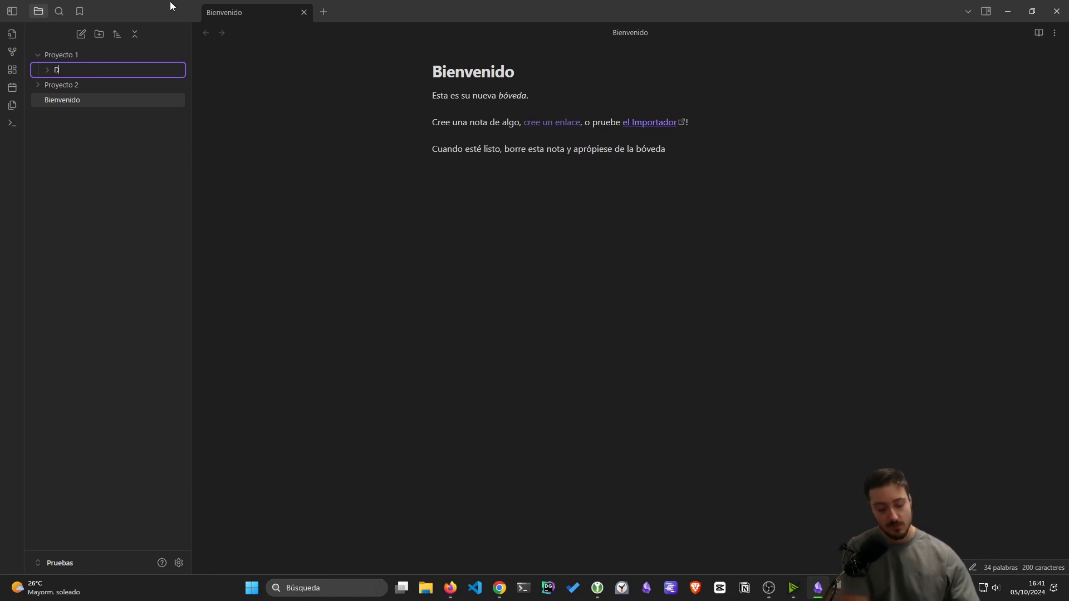
text(ocumentos)
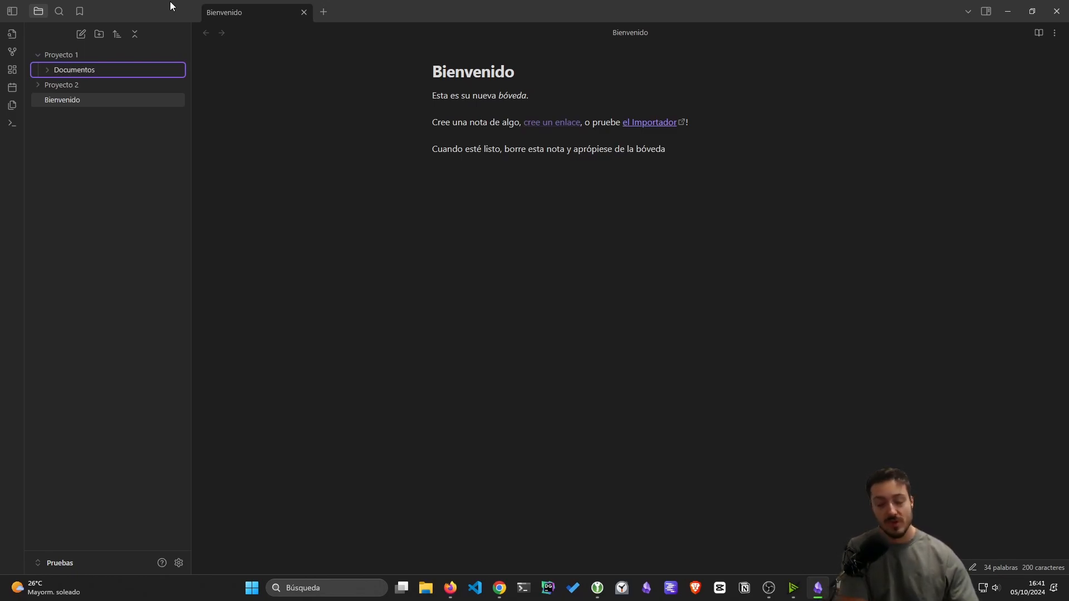
key(Return)
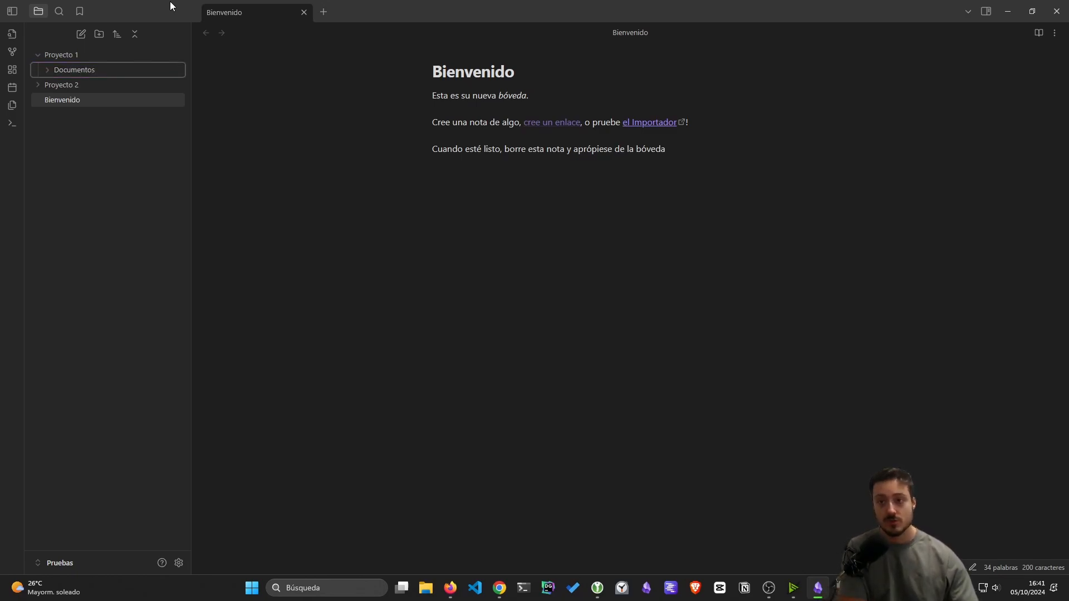
Step: Create a note in the Documentos folder and title it "API de terceros cómo funcioan"
right_click(87, 71)
click(106, 81)
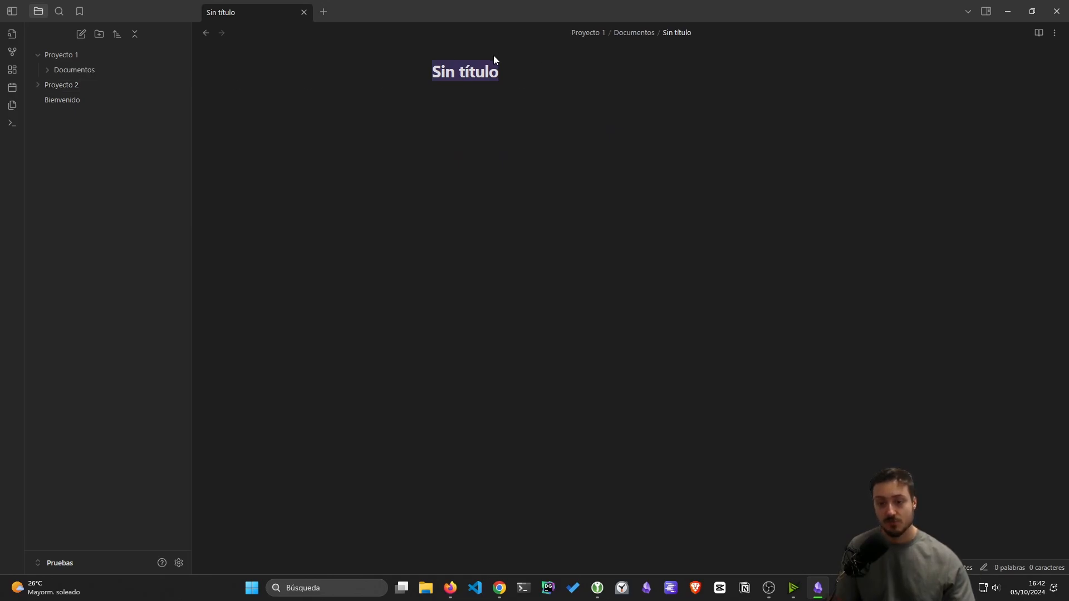
text(API)
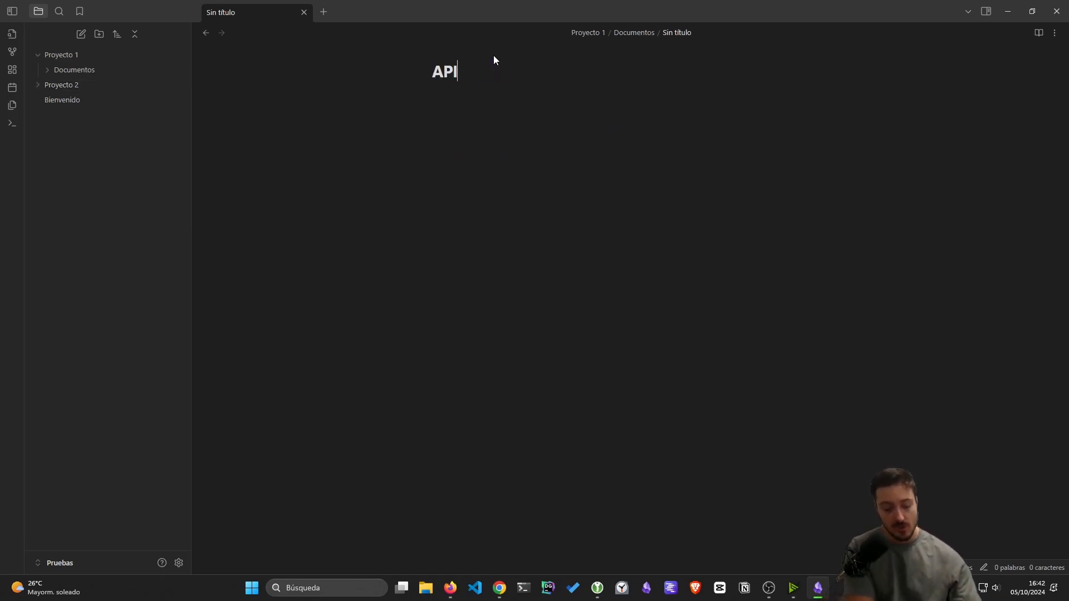
text( de tercer)
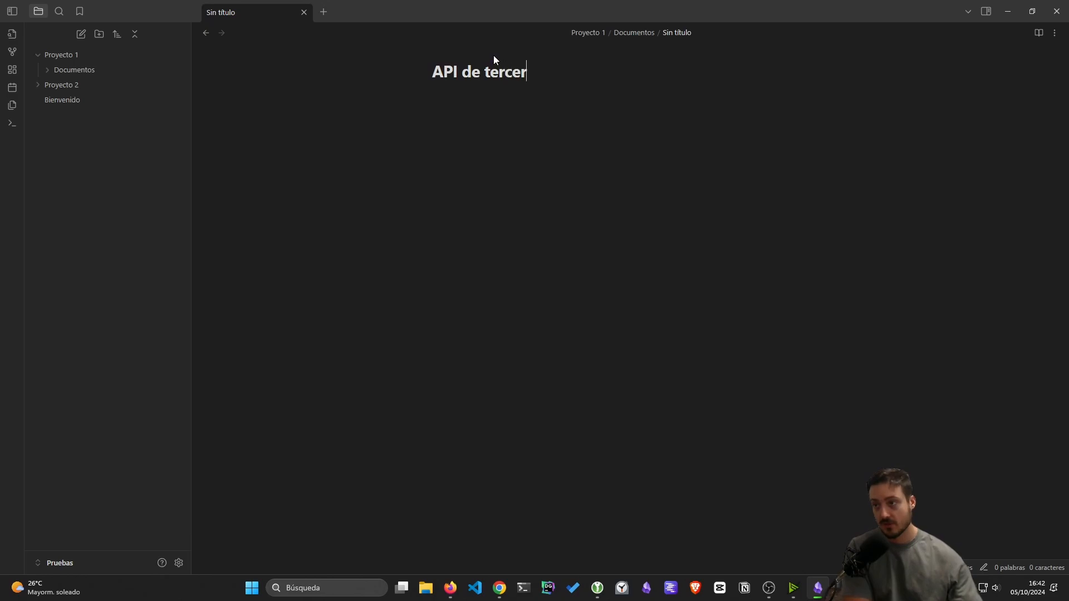
text(os cómo funcioan)
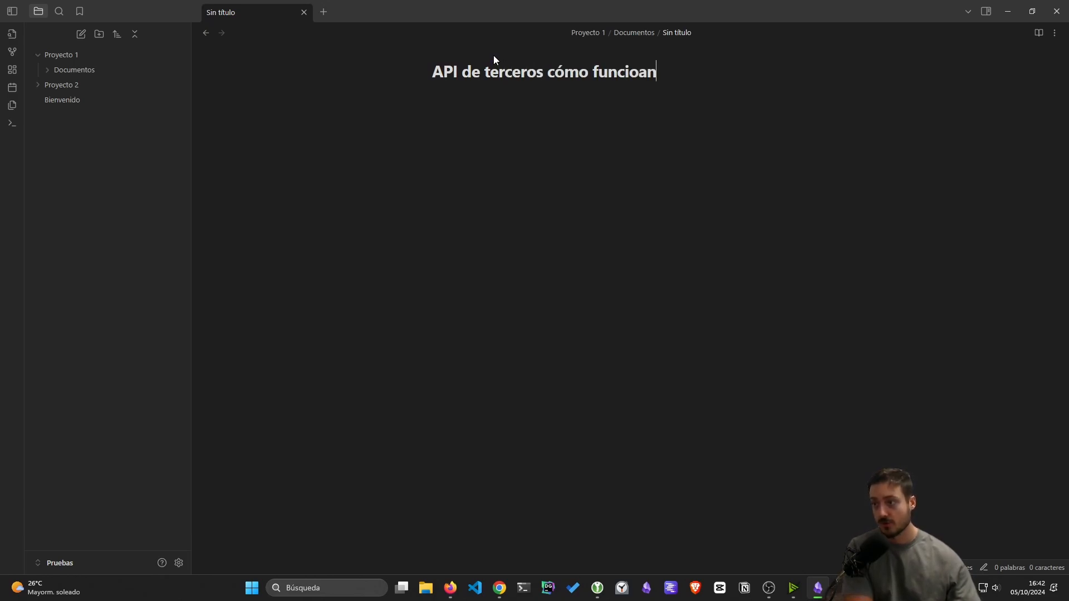
key(Return)
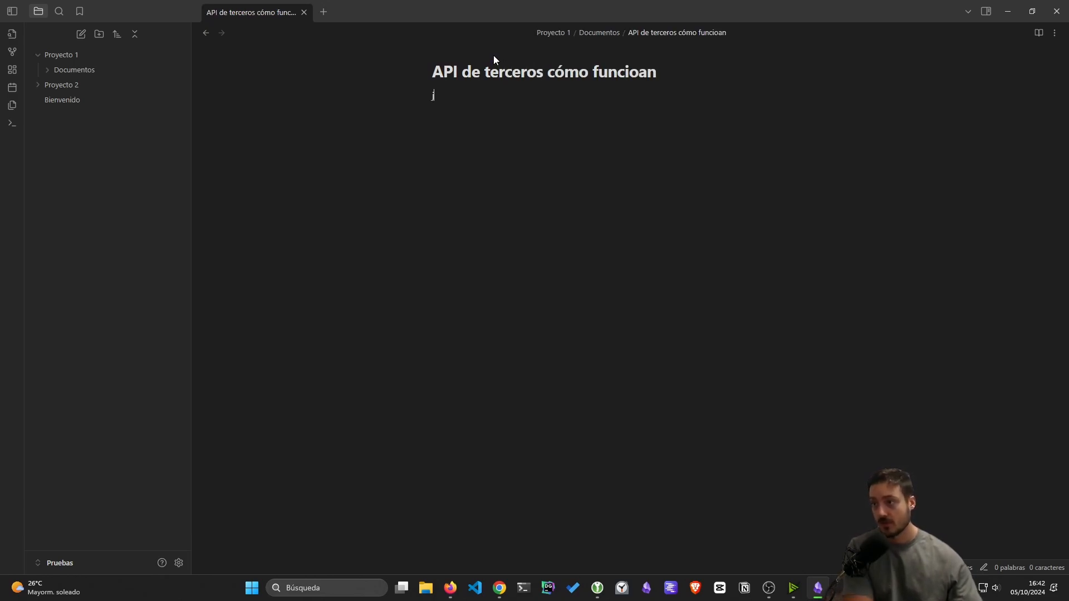
Step: Write two lines of placeholder text in the note body: jsdklasdjkasl and asdmaskld
text(jsdklasdjkasl)
key(Return)
text(asdmaskld)
key(Return)
key(Return)
key(Return)
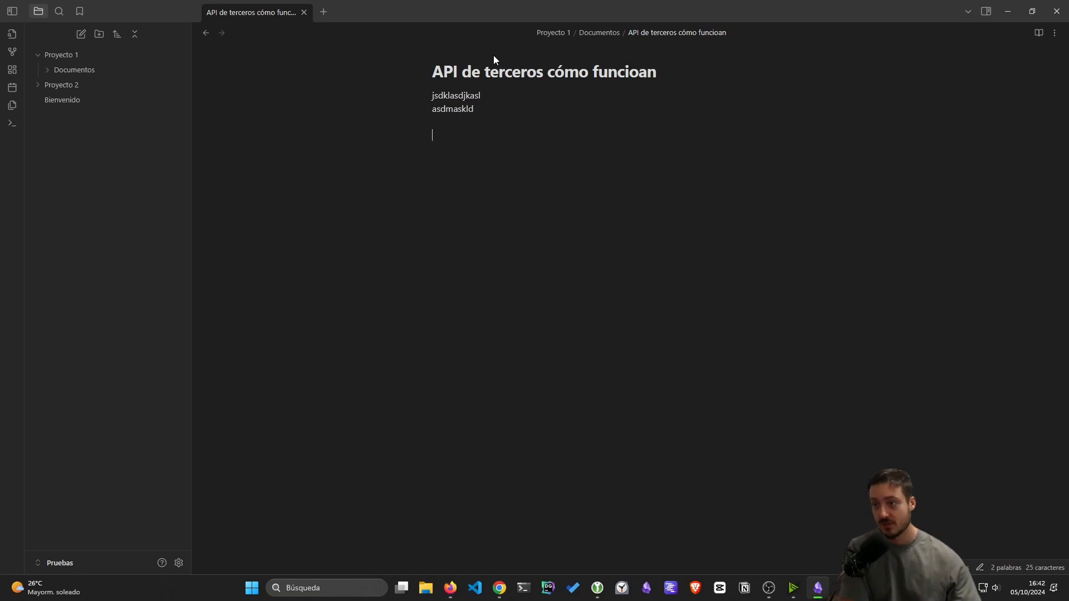
Step: Add a bulleted list with the items sdjkasl and dasdas below the placeholder lines
text(- )
text(sdjkasl)
key(Return)
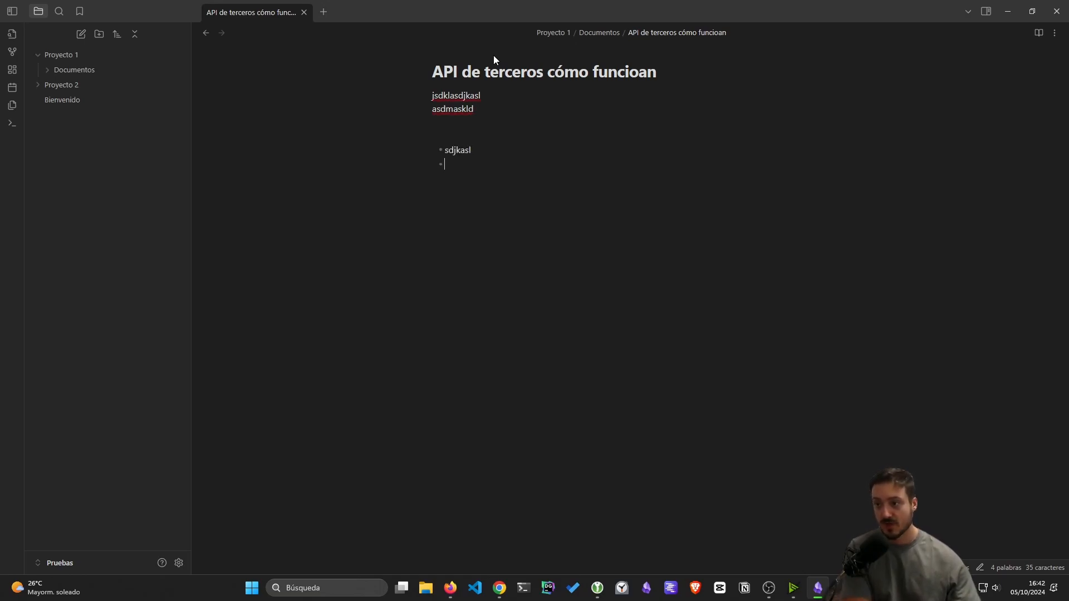
text(dasdas)
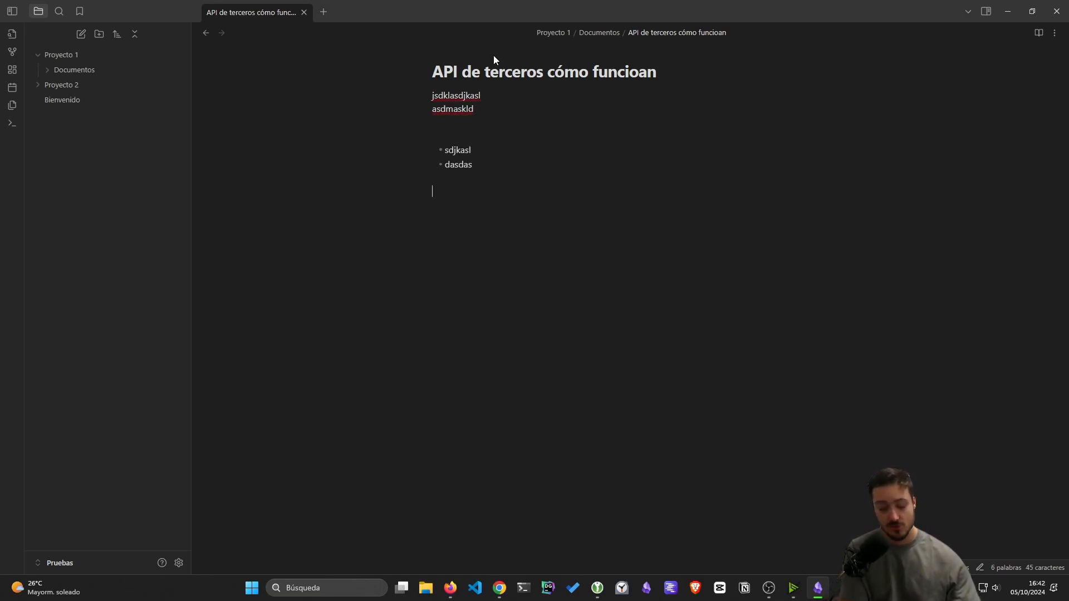
key(Return)
key(Return)
Step: Add a level-two heading "Esto es una sección" with the text sdfklsdfklñsd beneath it
text(## )
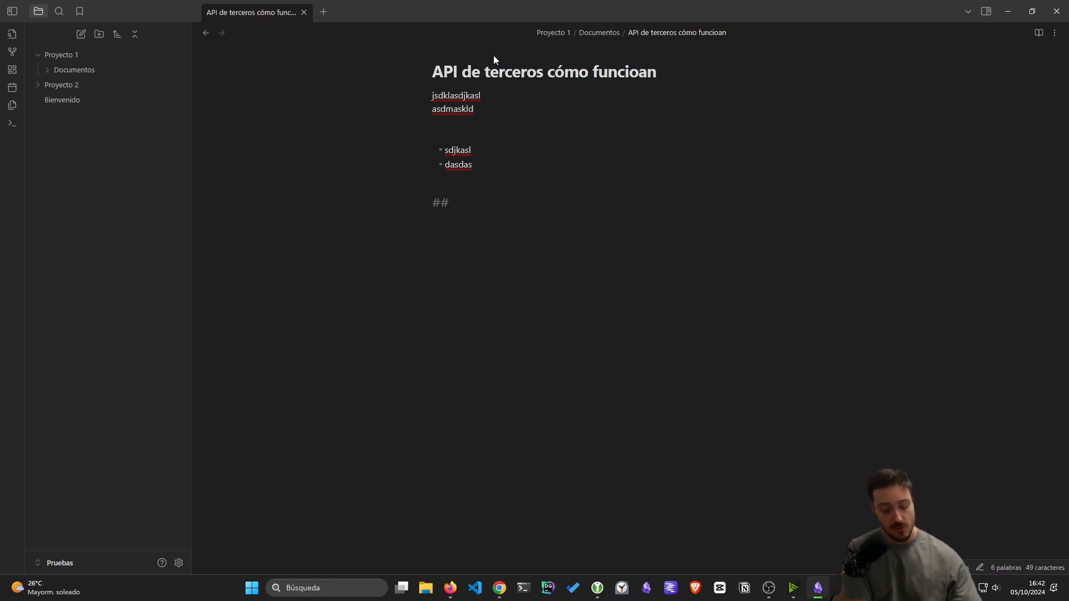
text(Esto es una s)
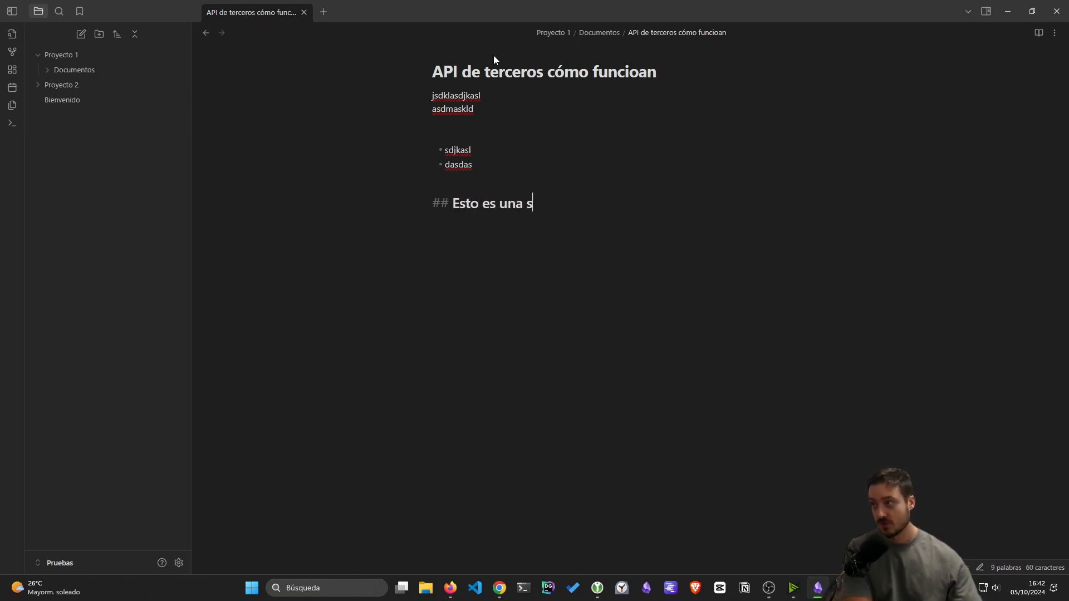
text(ección)
key(Return)
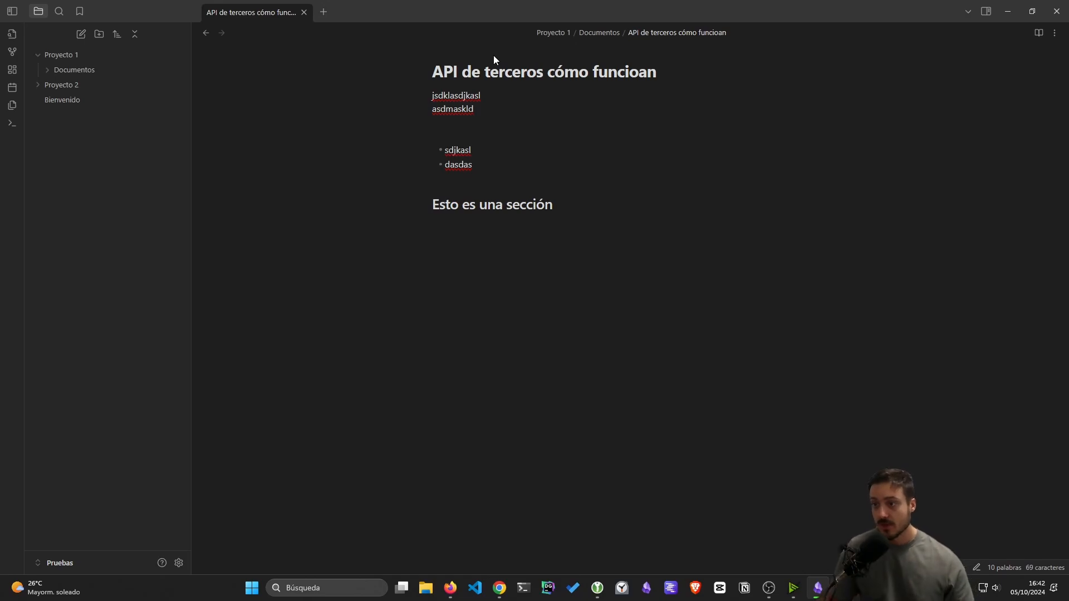
key(Return)
text(sdfklsdfklñsd)
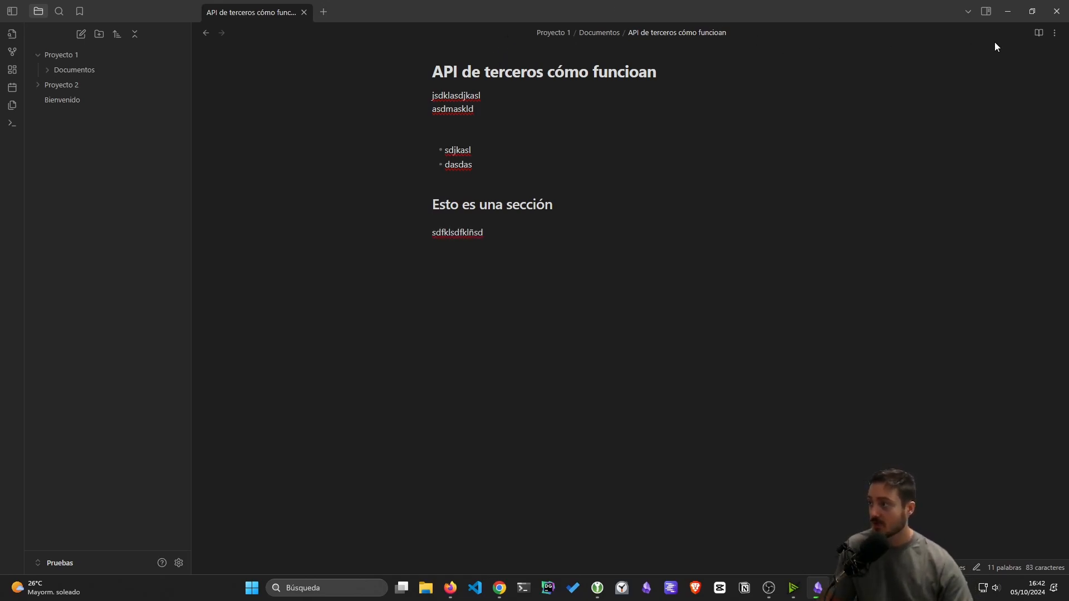
Step: Show the note's outline and add a second level-two heading "Otra sección" with the text sdfmsdkfsdkl
click(985, 12)
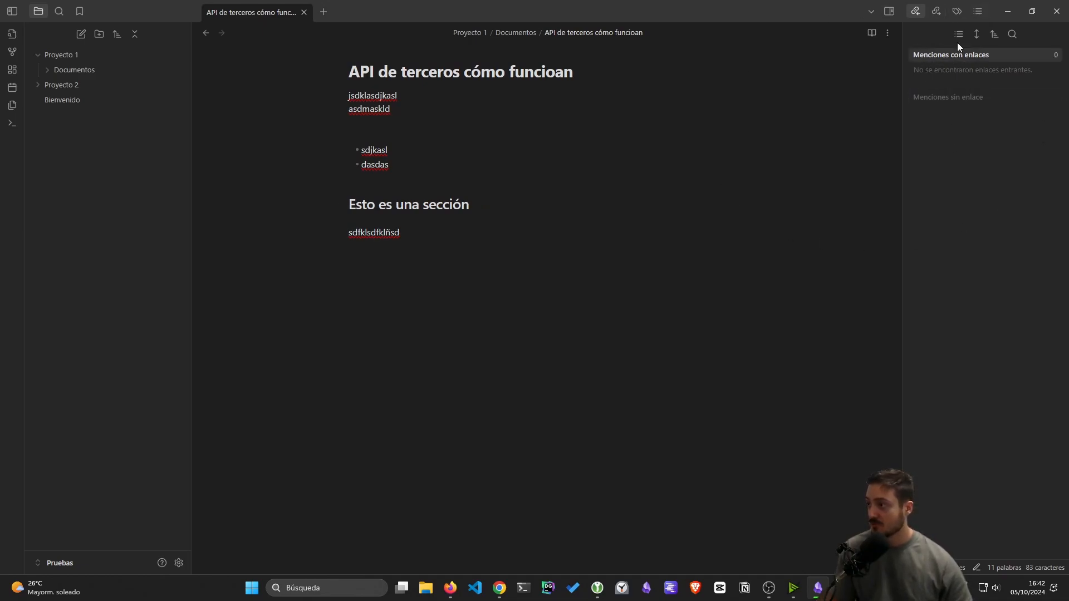
click(975, 14)
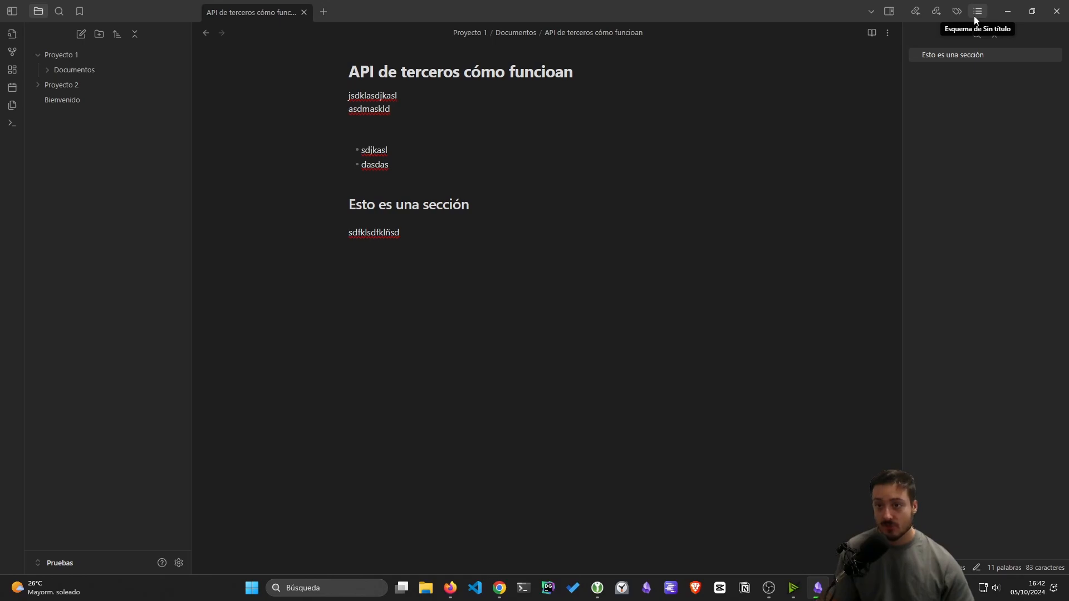
click(463, 206)
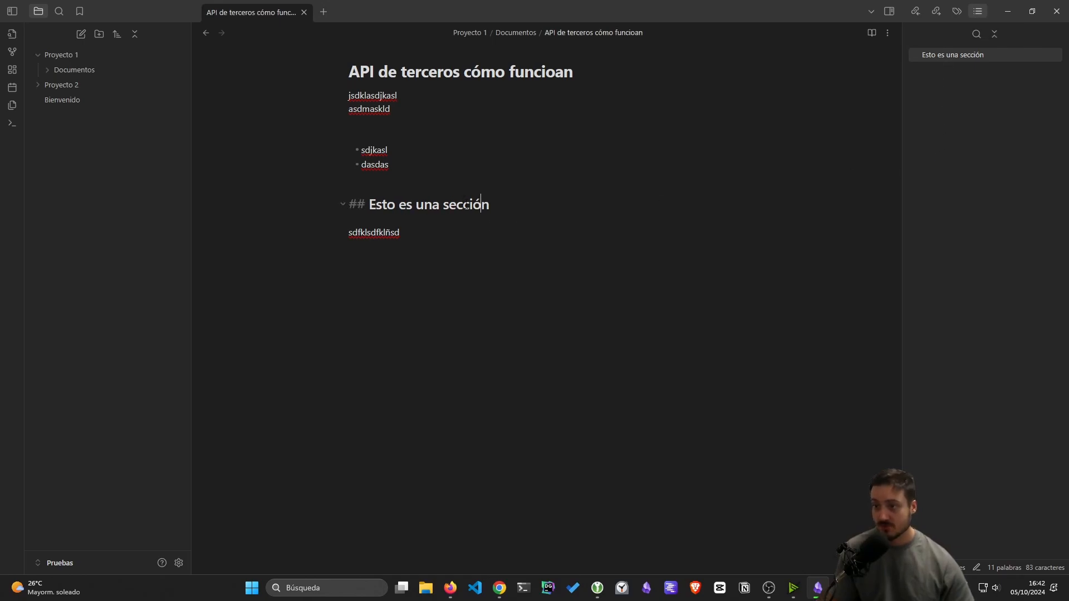
key(Return)
key(Return)
text(## Otra sección)
key(Return)
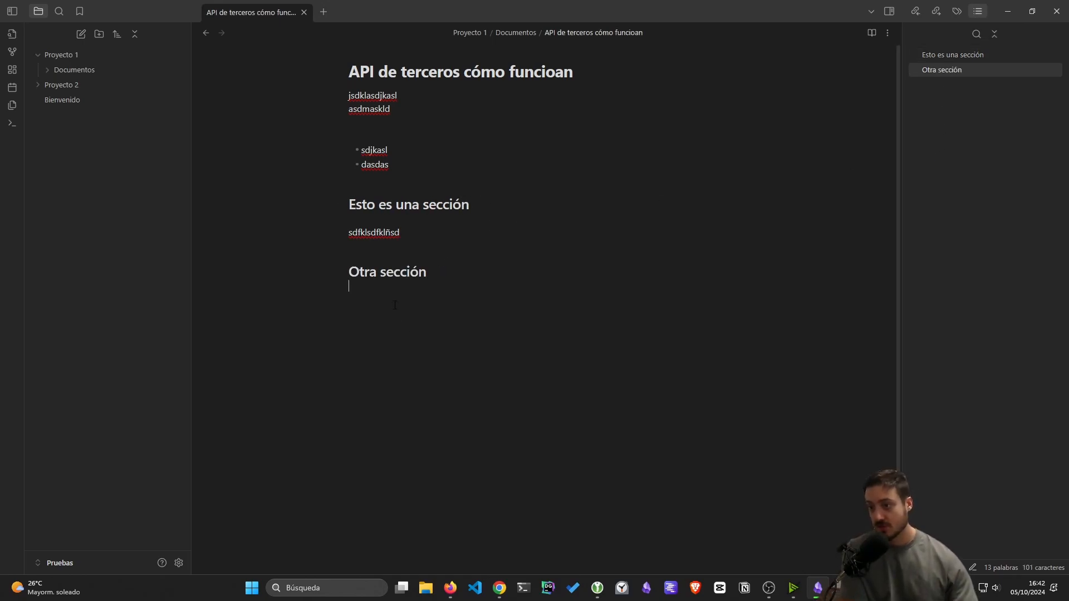
text(sdfmsdkfsdkl)
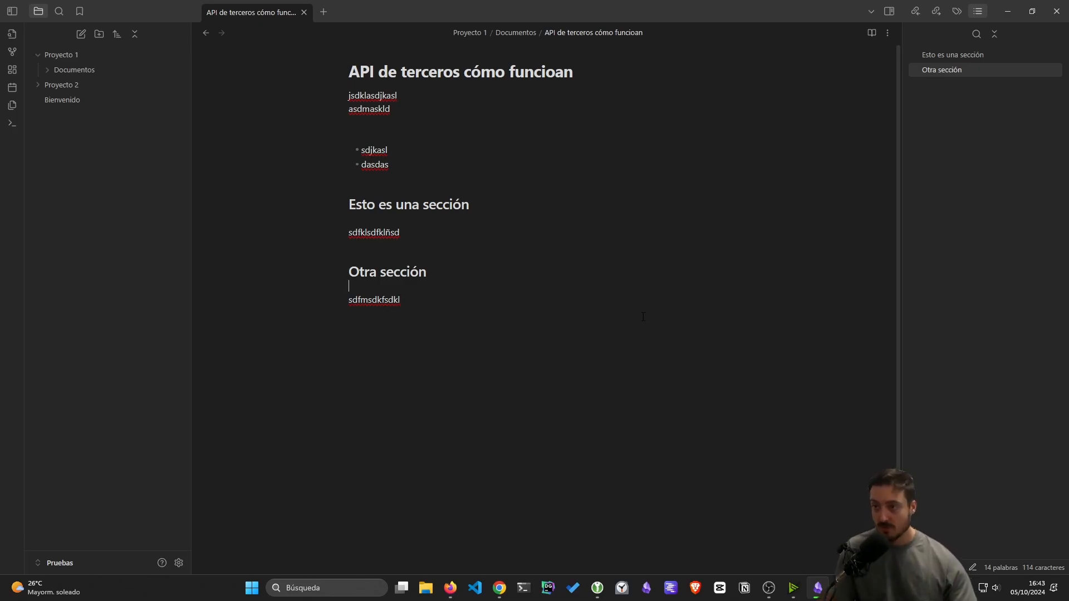
Step: Capture a screenshot of the note's content and paste it below the text of the Otra sección section
key(super+shift+s)
drag(267, 39, 678, 358)
text(![[Pasted image 20241005164306.png]])
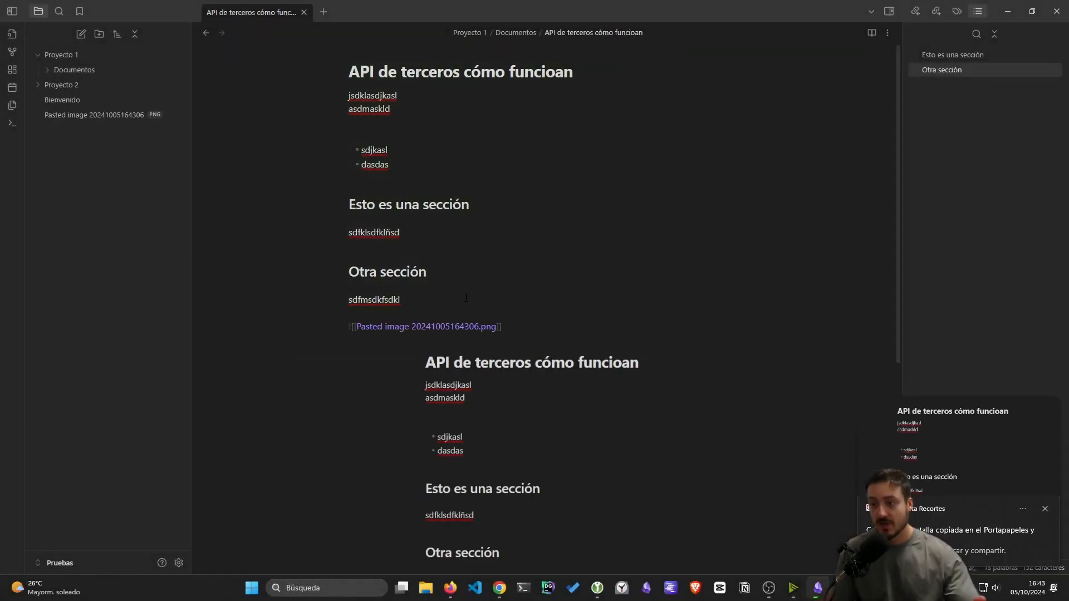
scroll(468, 301, down, 5)
scroll(423, 289, up, 3)
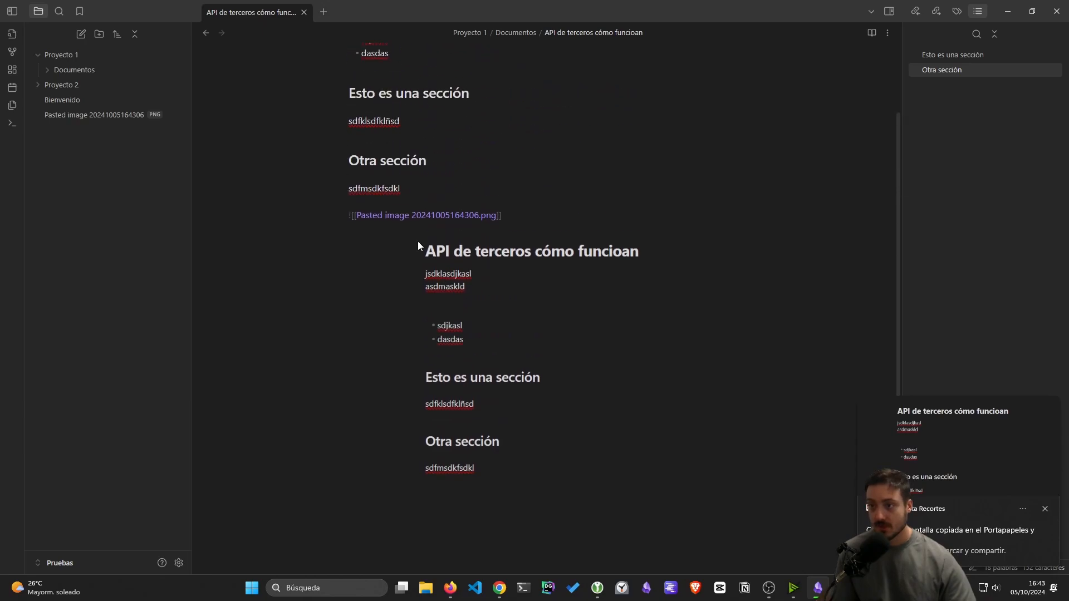
Step: Examine the embedded image's link in the note and open the pasted PNG file from the vault's file list
drag(359, 214, 501, 216)
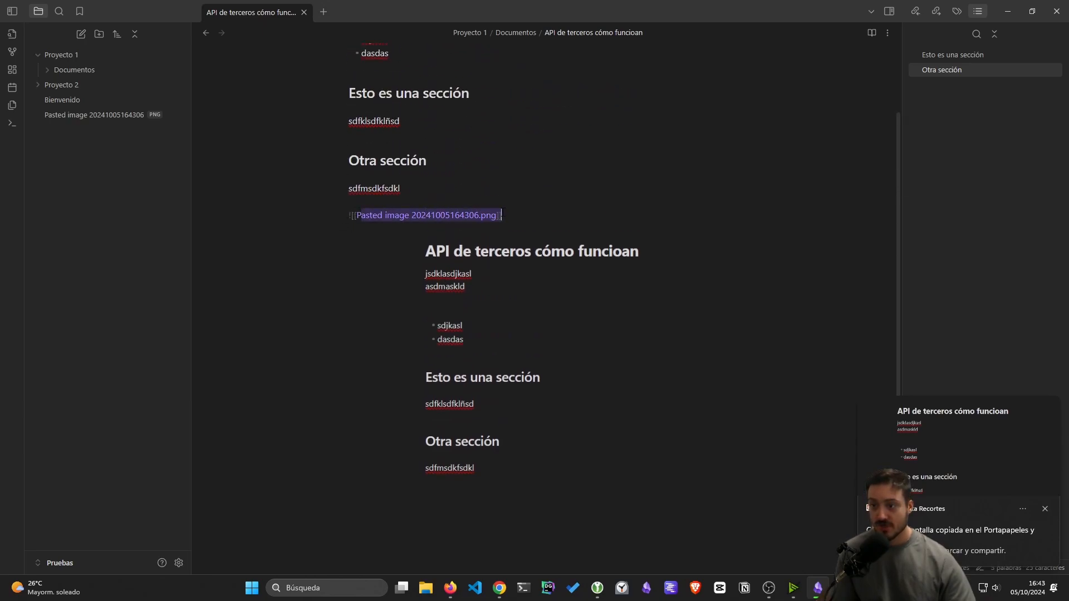
click(650, 113)
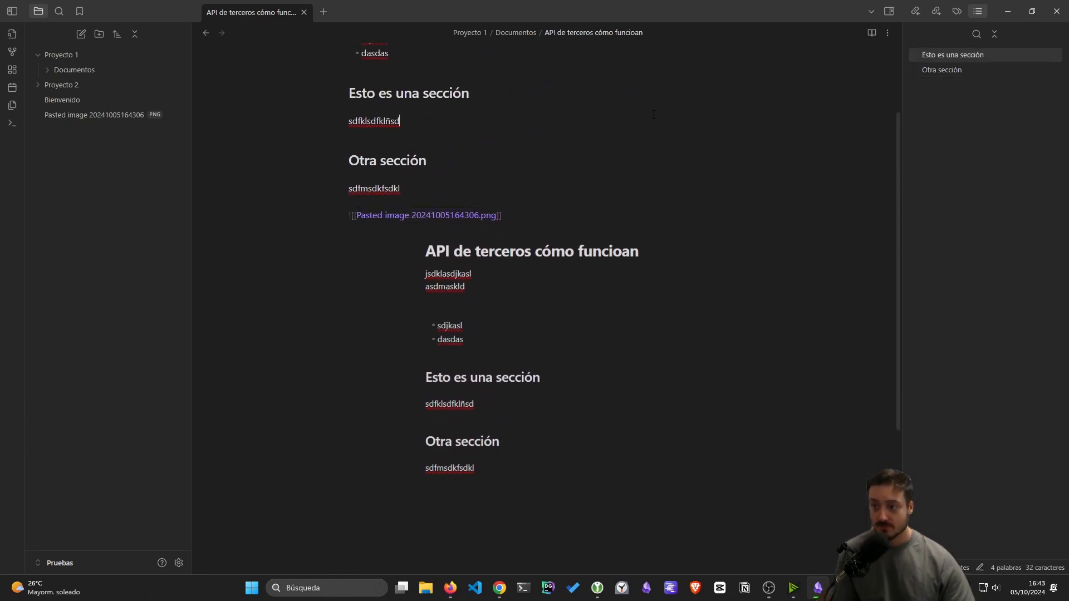
click(498, 303)
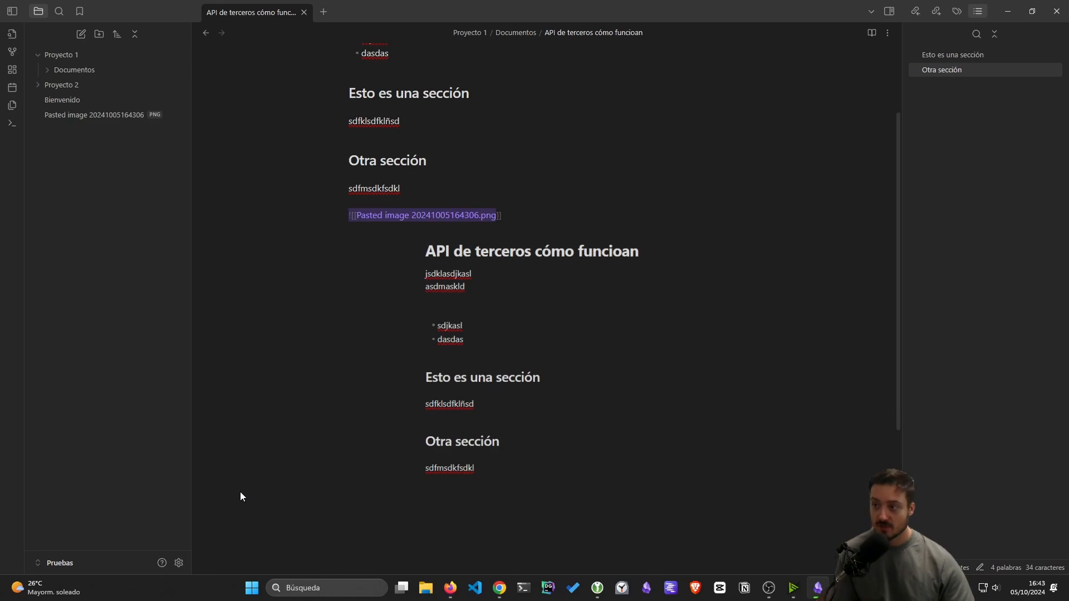
click(794, 230)
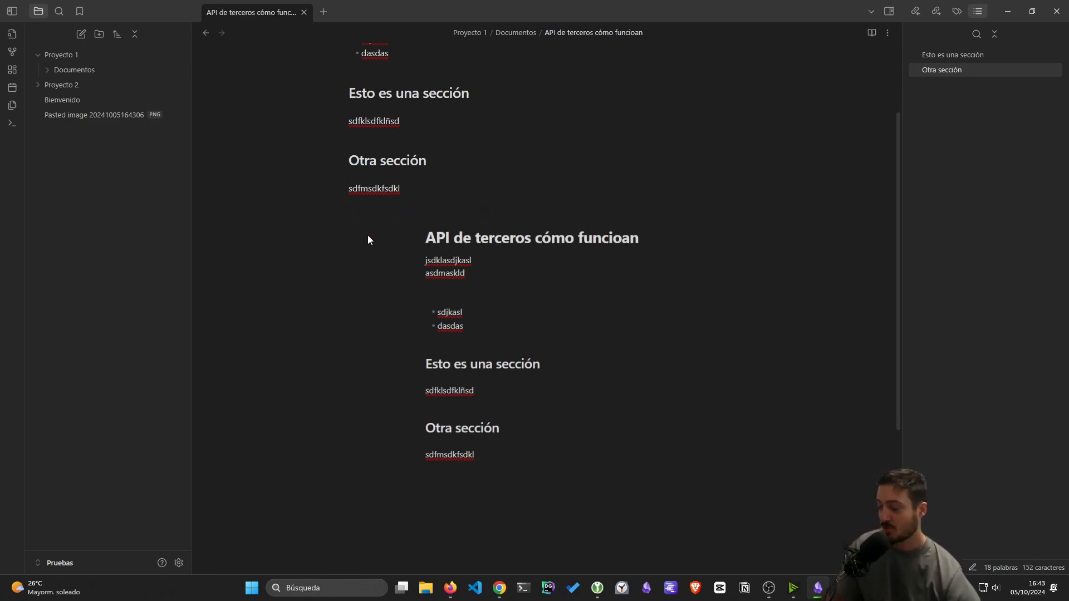
click(72, 119)
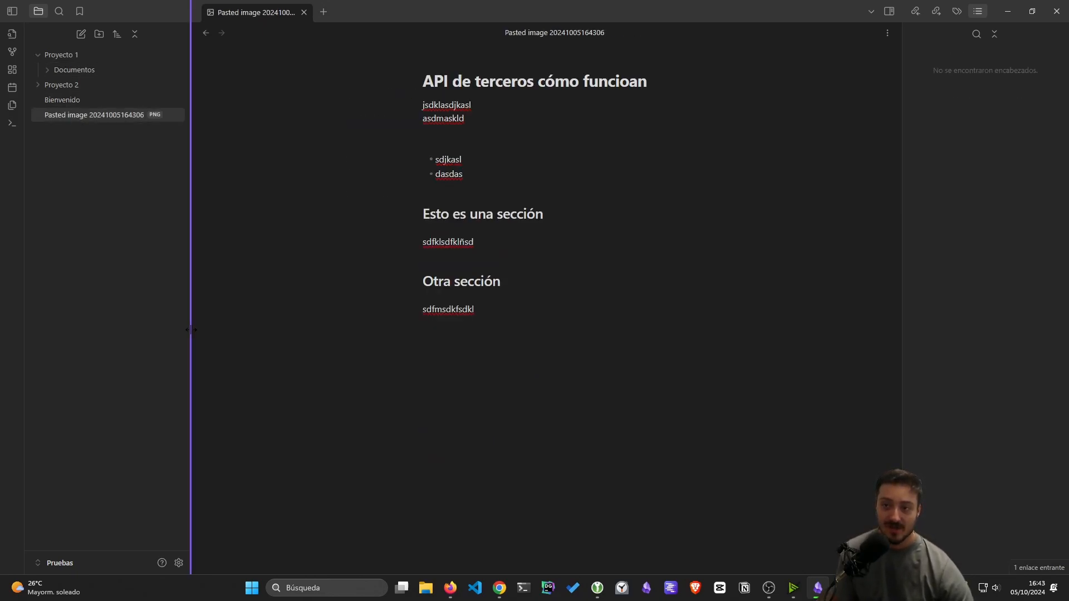
Step: Open the note "API de terceros cómo funcioan" from the Documentos folder in a new tab
click(324, 11)
click(78, 70)
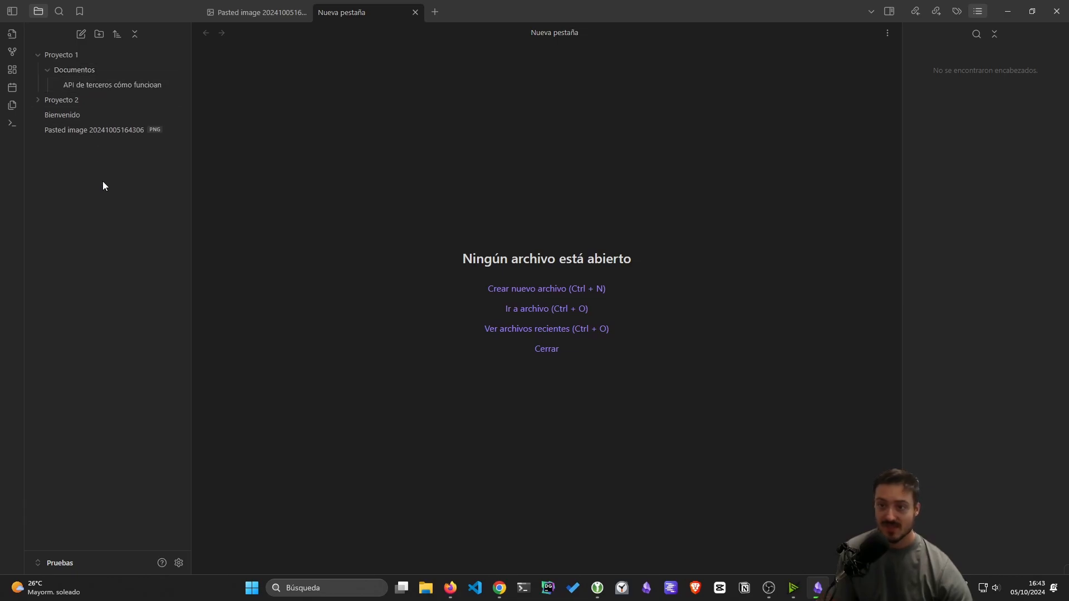
click(103, 85)
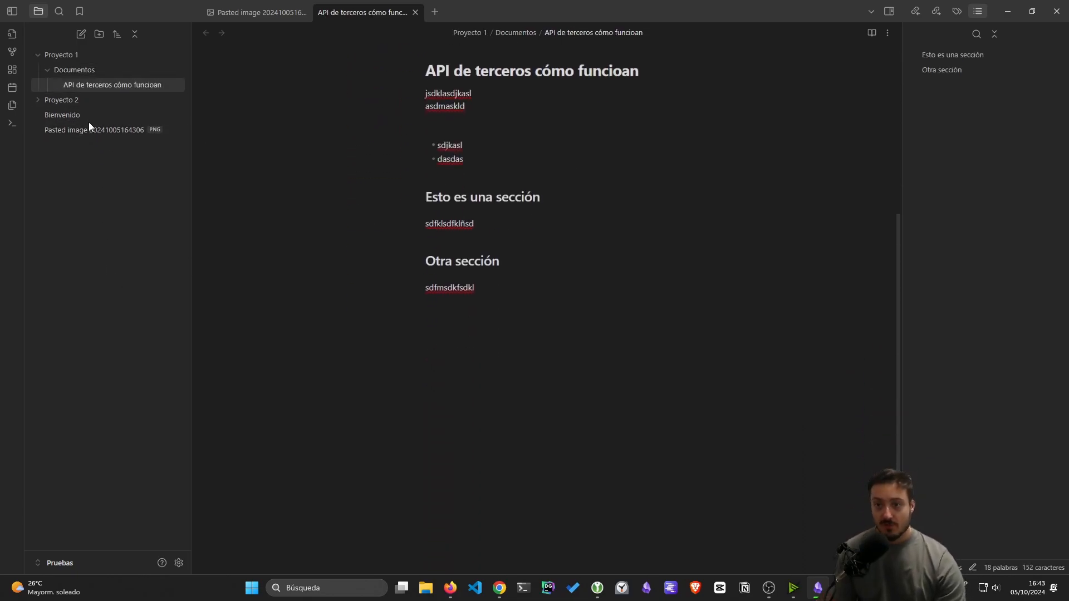
click(48, 72)
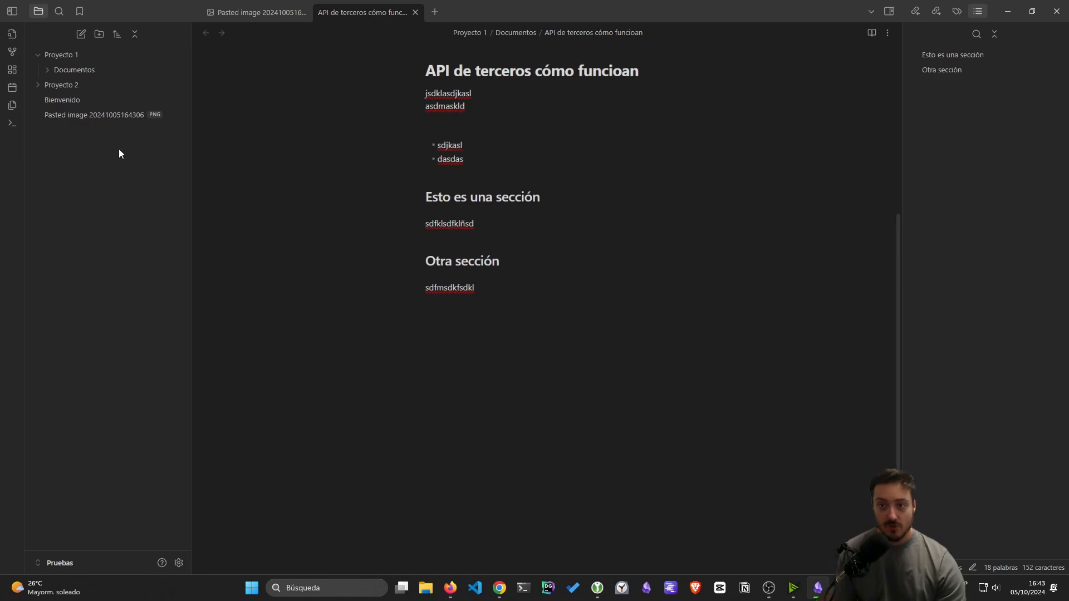
right_click(63, 52)
click(49, 71)
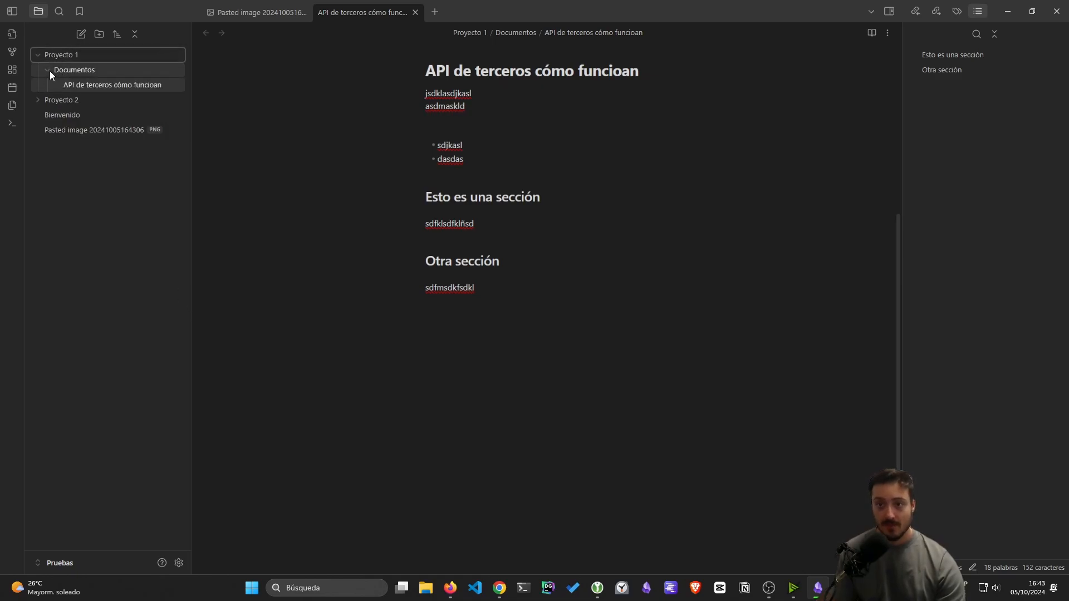
Step: Create a new note titled Tareas inside the Proyecto 1 folder
right_click(47, 57)
click(81, 62)
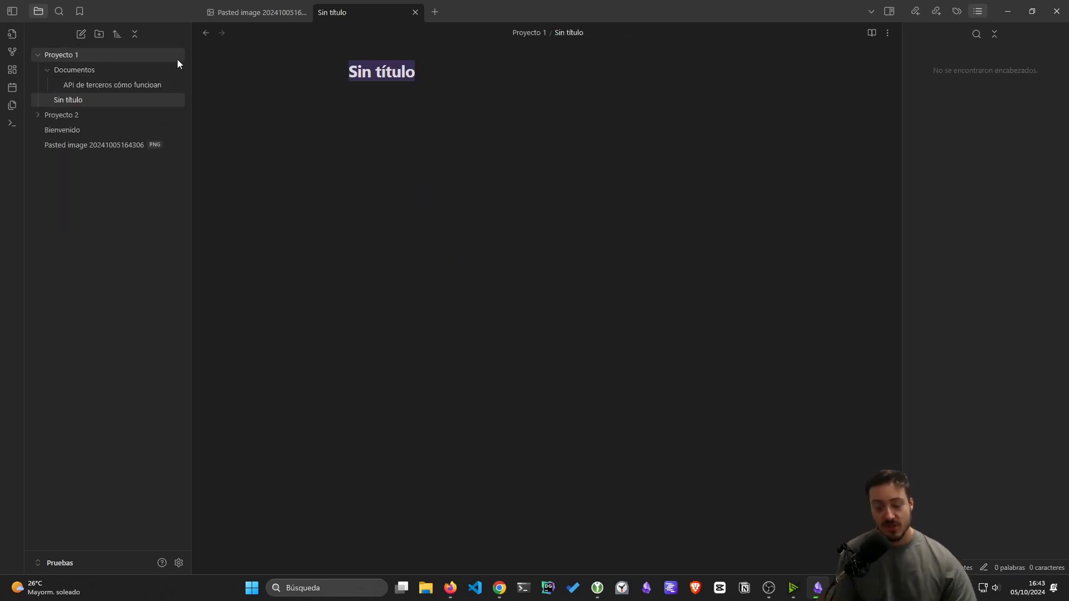
text(Tareas)
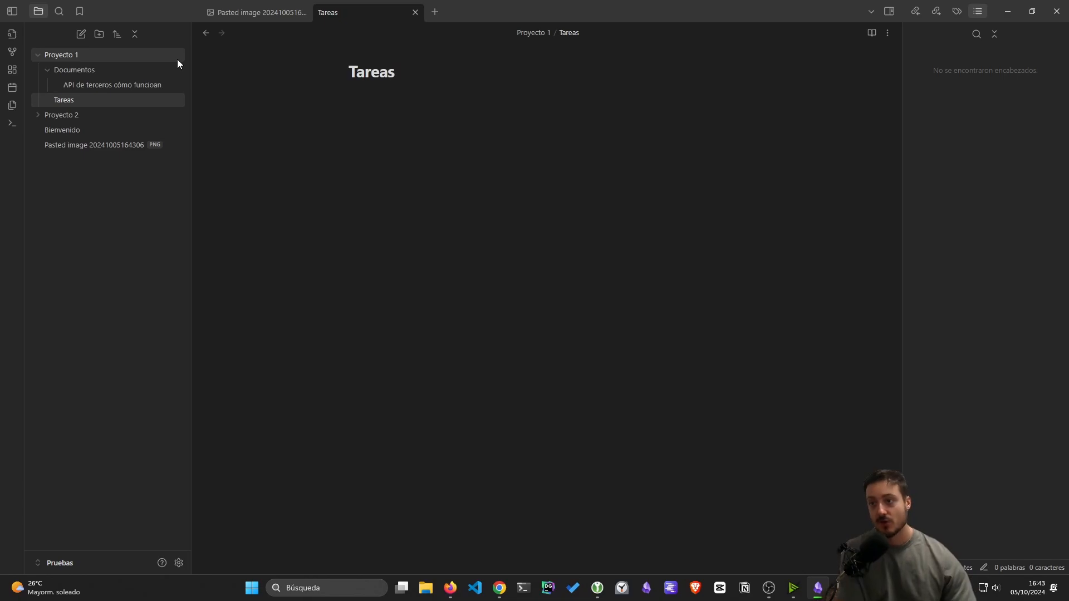
key(Return)
Step: Write a checkbox list with Inicializar repo, Subir cambios, Publicar web, SEO and etc, and mark the first two tasks as done
text(- [ ] )
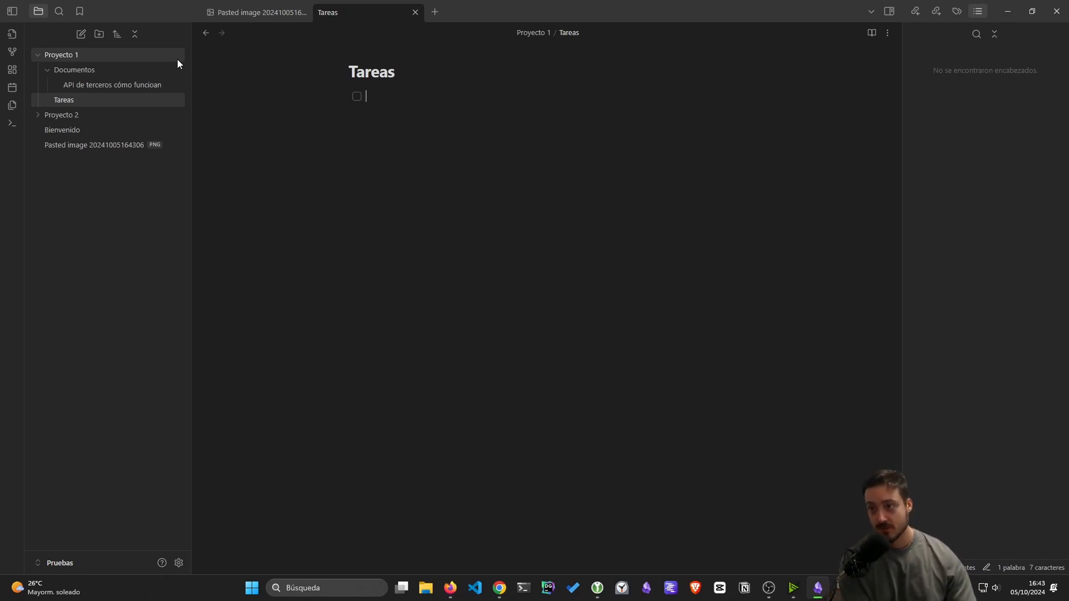
text(Inicia)
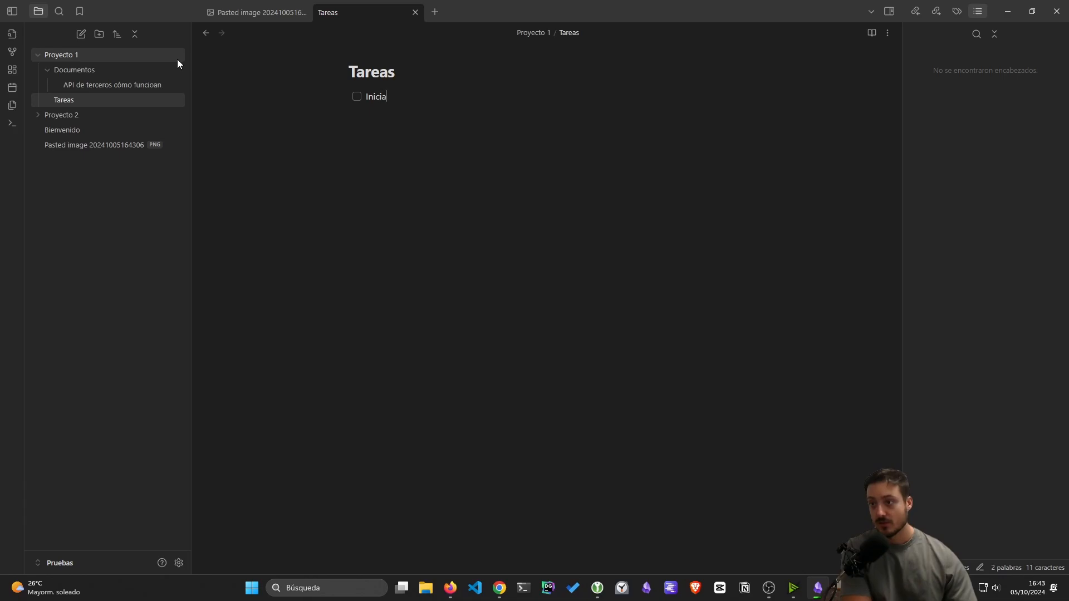
text(lizar repo)
key(Return)
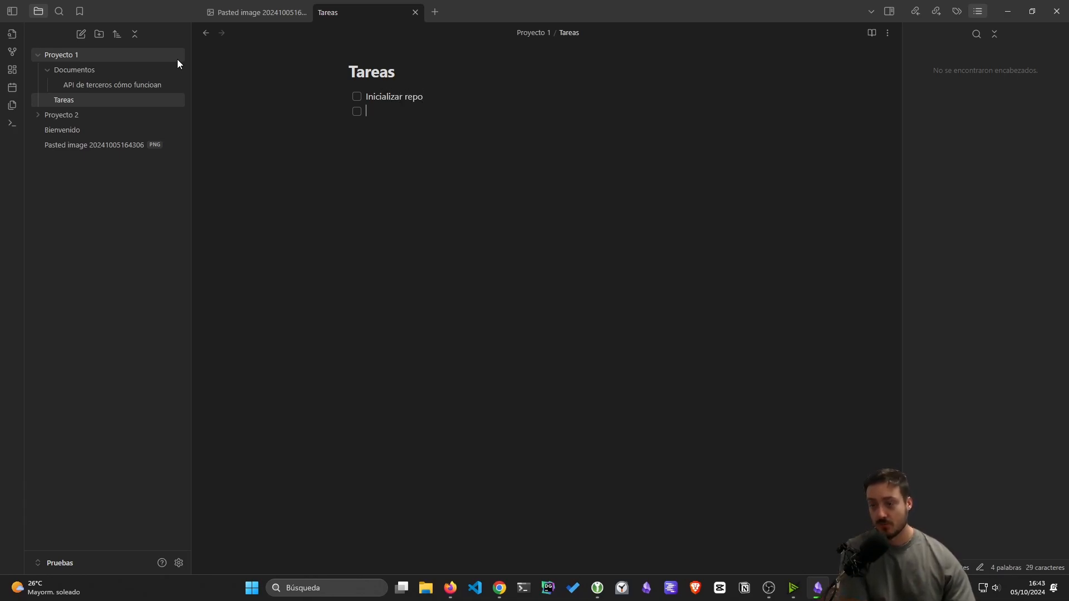
text(Subir cambios)
key(Return)
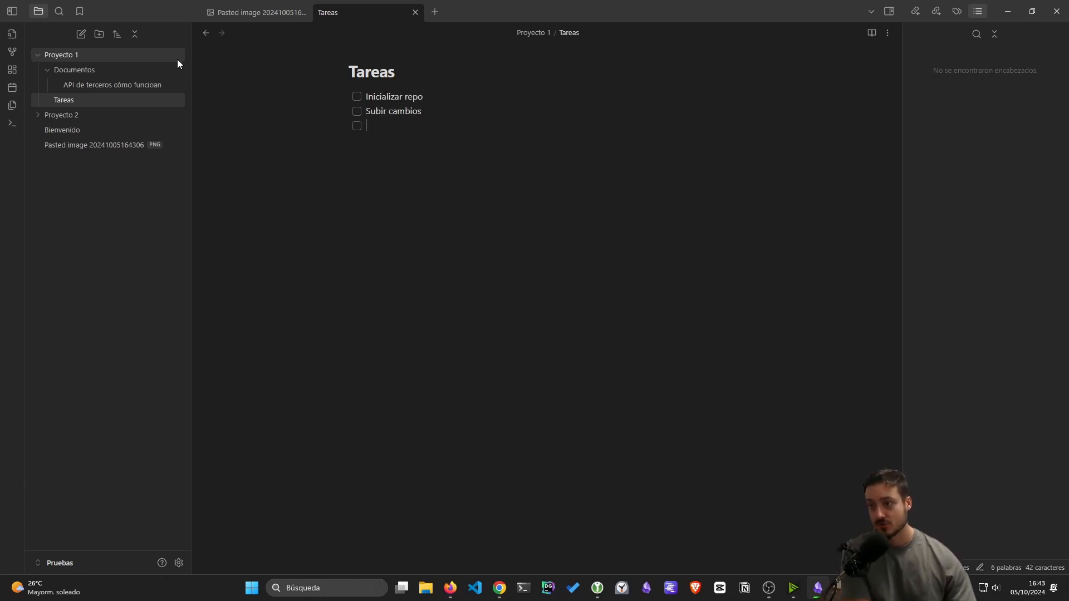
text(Publicar web)
key(Return)
text(SEO)
key(Return)
text(etc)
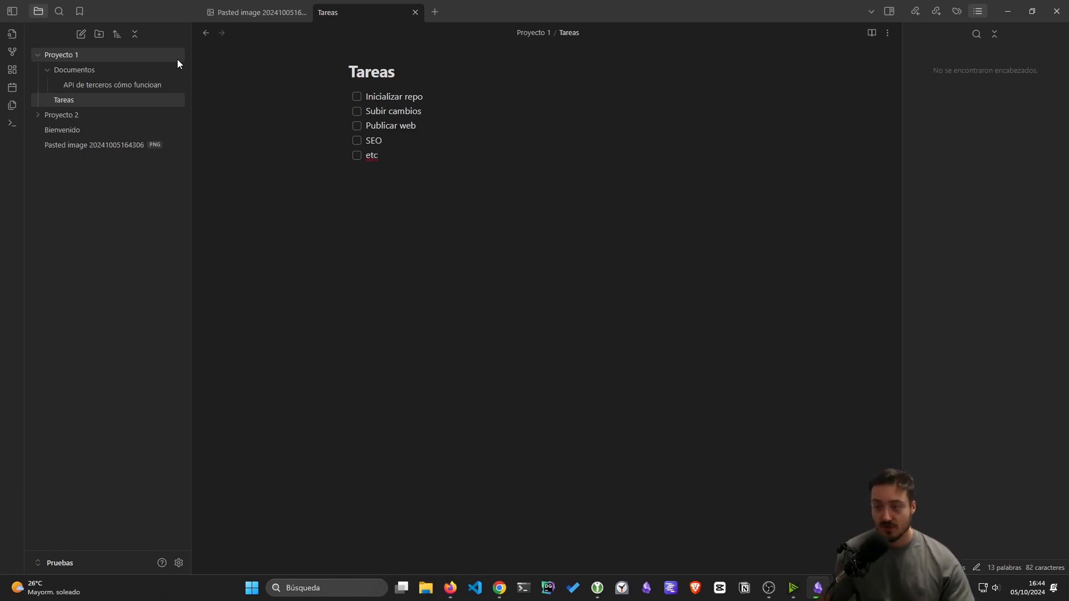
click(359, 96)
click(359, 111)
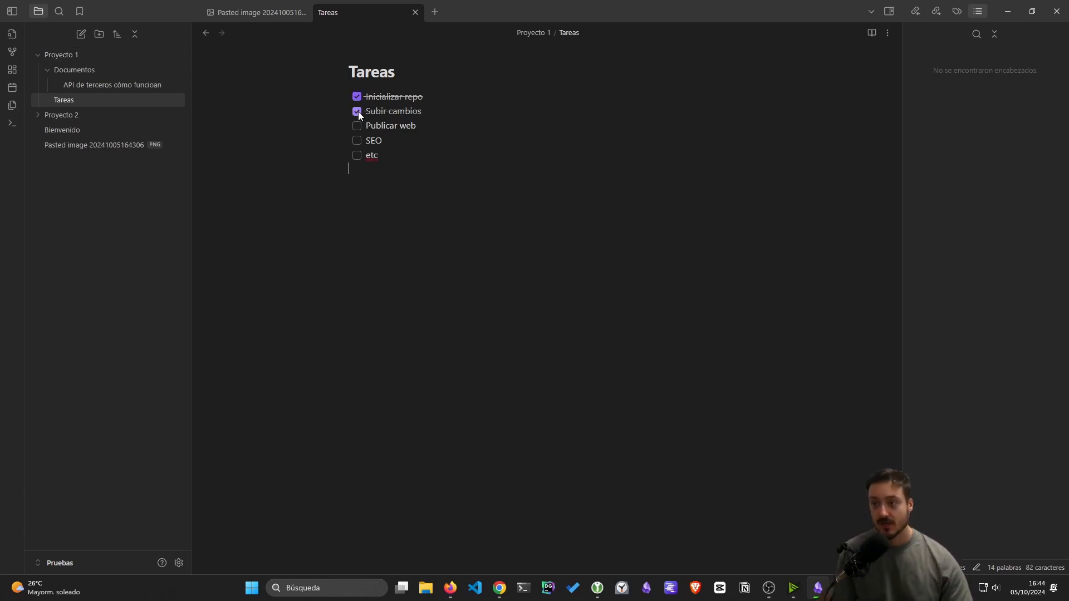
Step: Nest the subtasks Vercel and Netlify under Publicar web, with the subtask Crear cuenta one level below Netlify
key(Return)
key(Tab)
text(Vercerl)
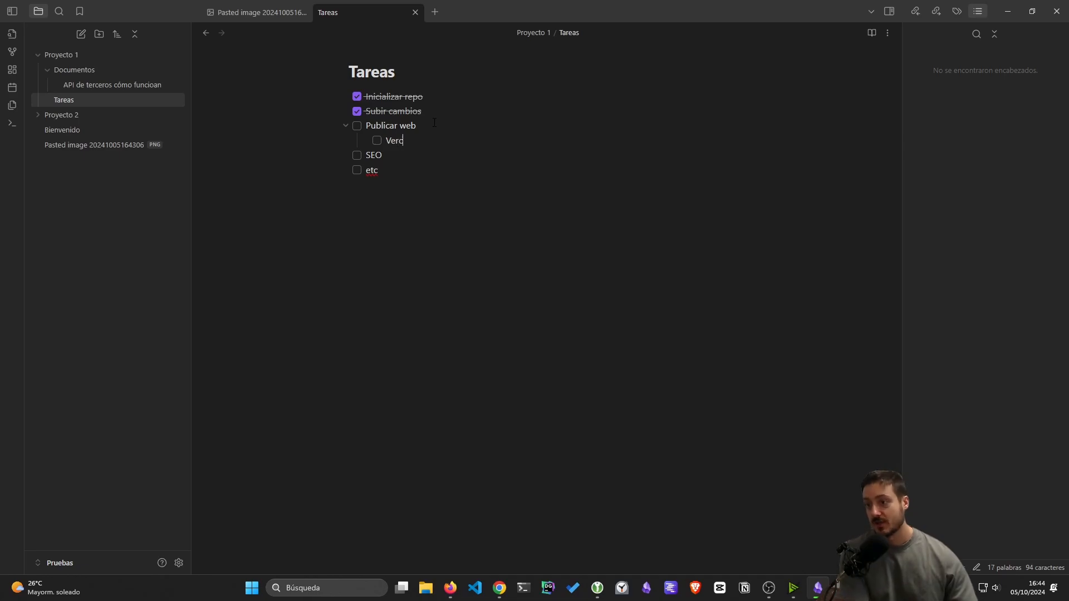
key(BackSpace)
key(BackSpace)
text(l)
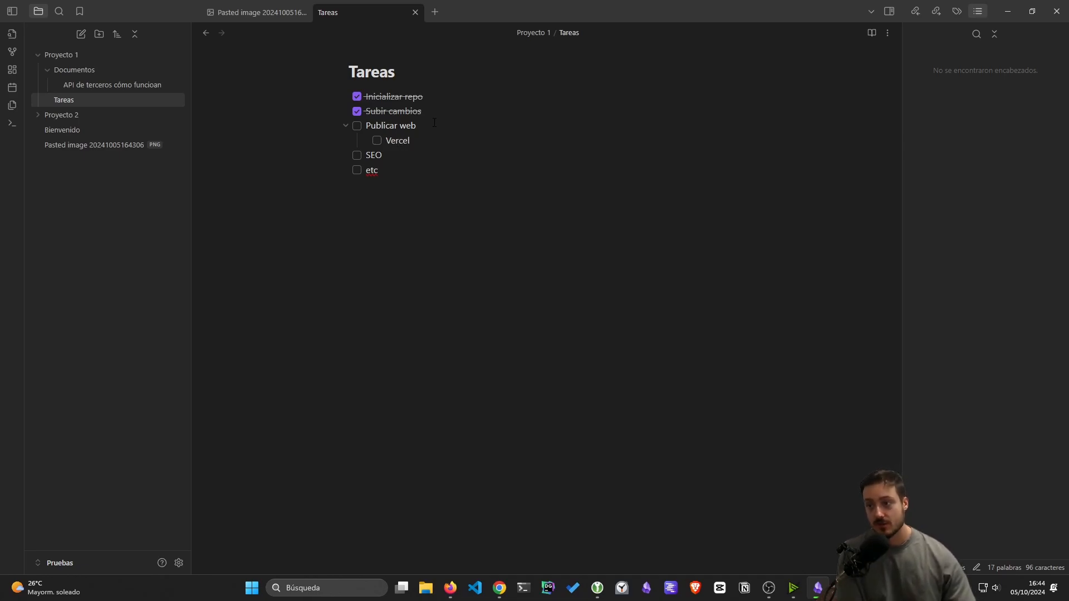
key(Return)
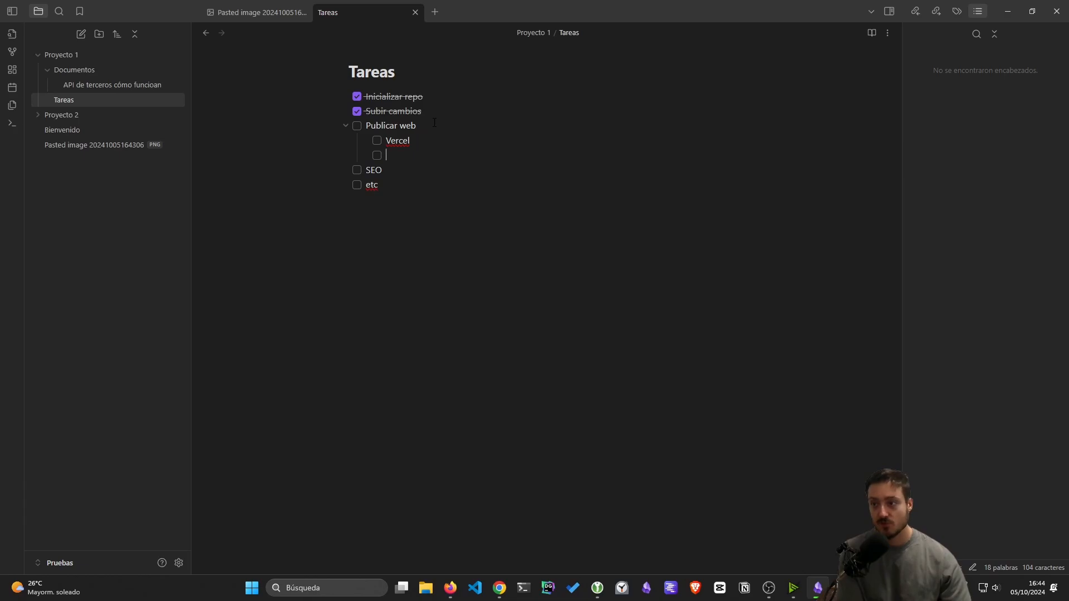
text(Netlify)
key(Return)
key(Tab)
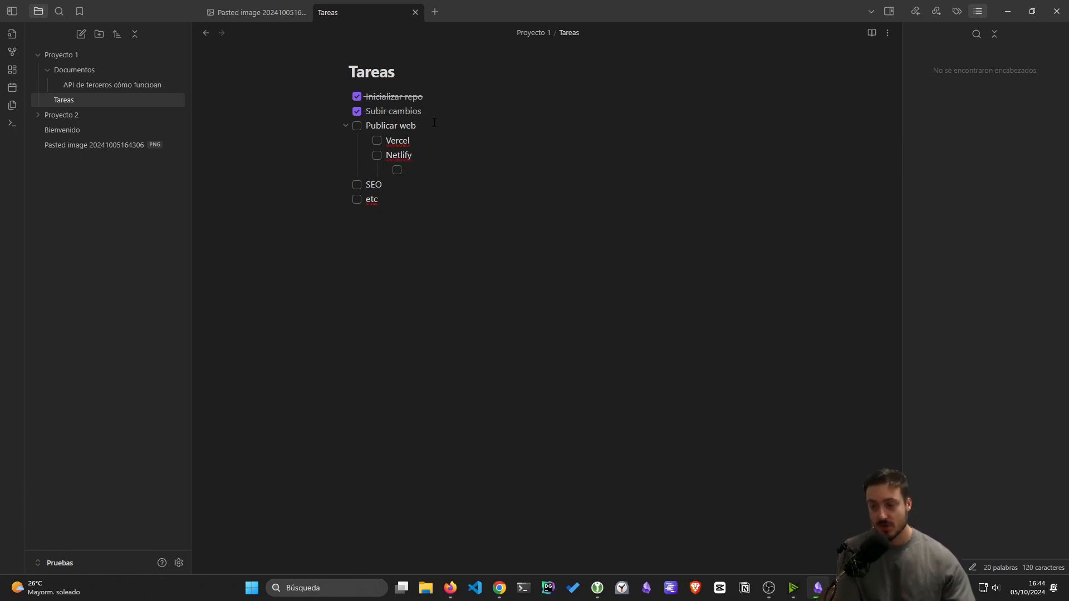
text(Crear cuenta)
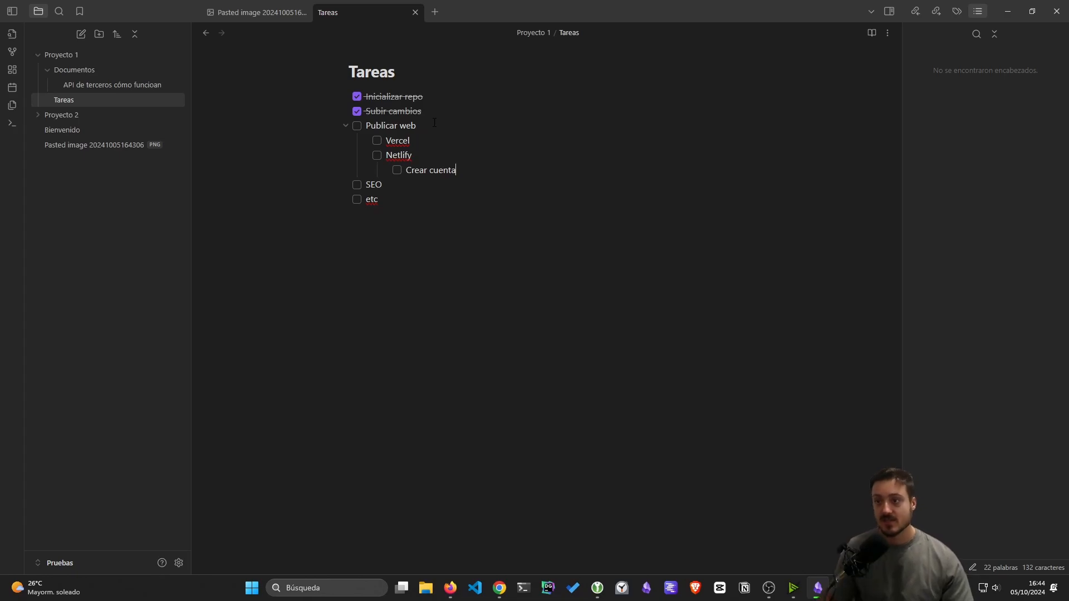
Step: Rename the Tareas note in Proyecto 1 as "Proyecto 1 - Tareas"
click(350, 71)
text(Proyecto 1 -)
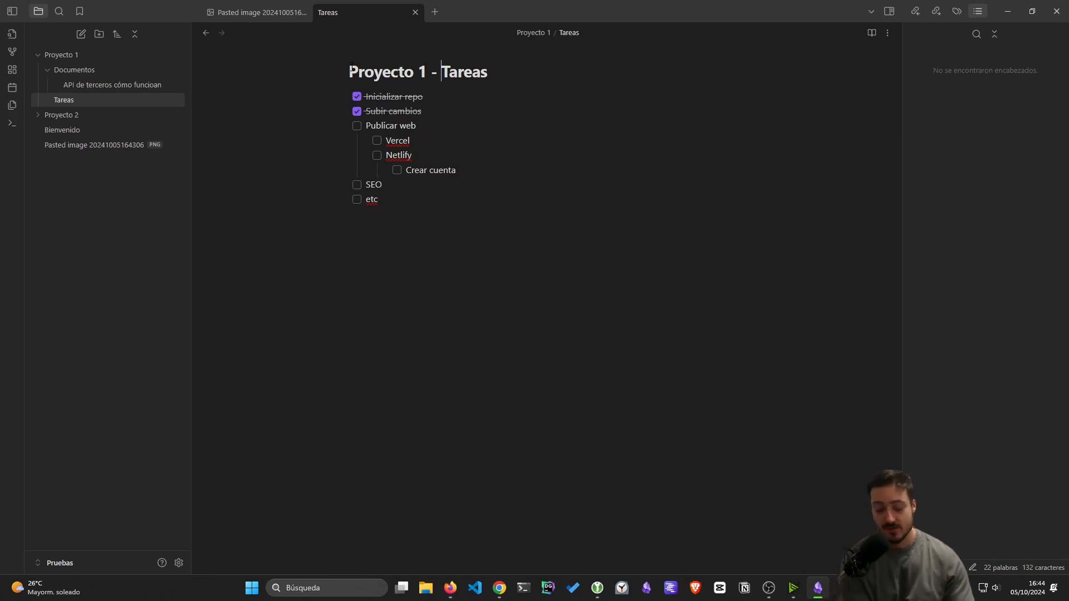
key(Return)
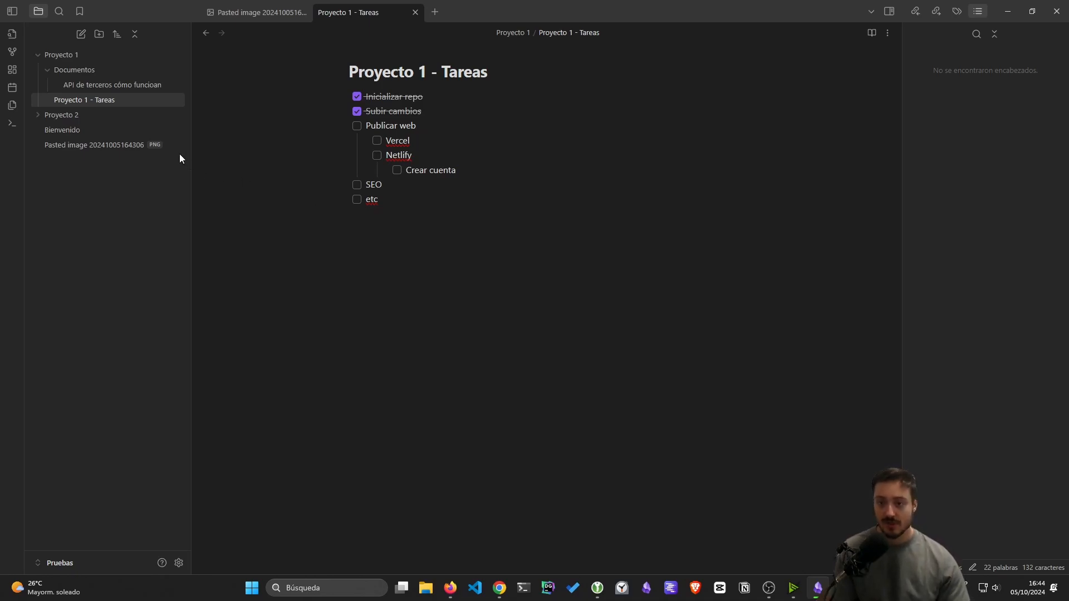
Step: Create a note titled Tareas at the vault root with the text lines sdjklas and dmaskldfas
click(93, 242)
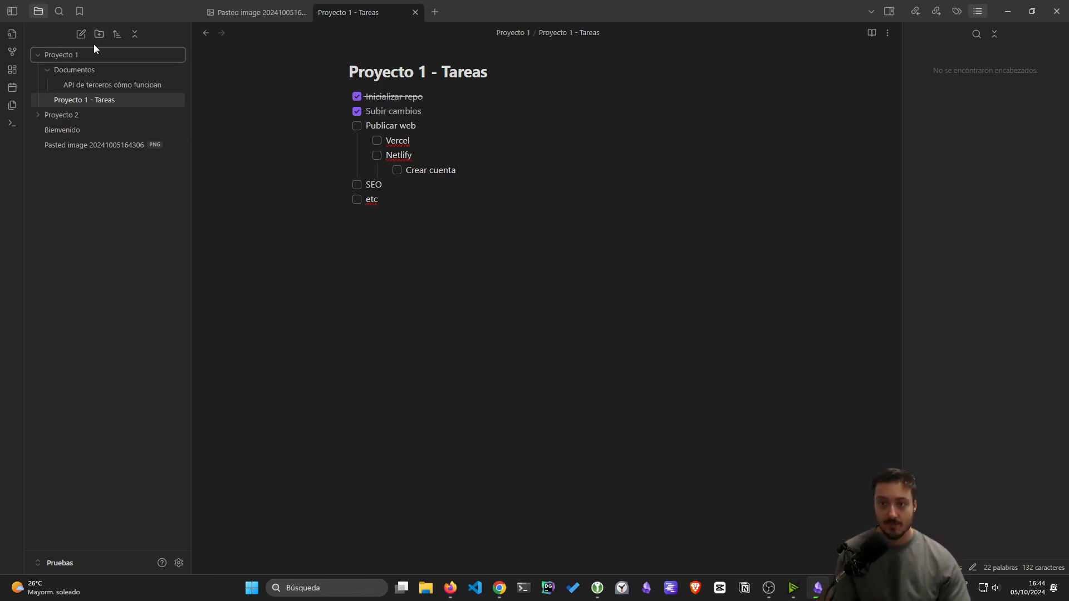
click(76, 37)
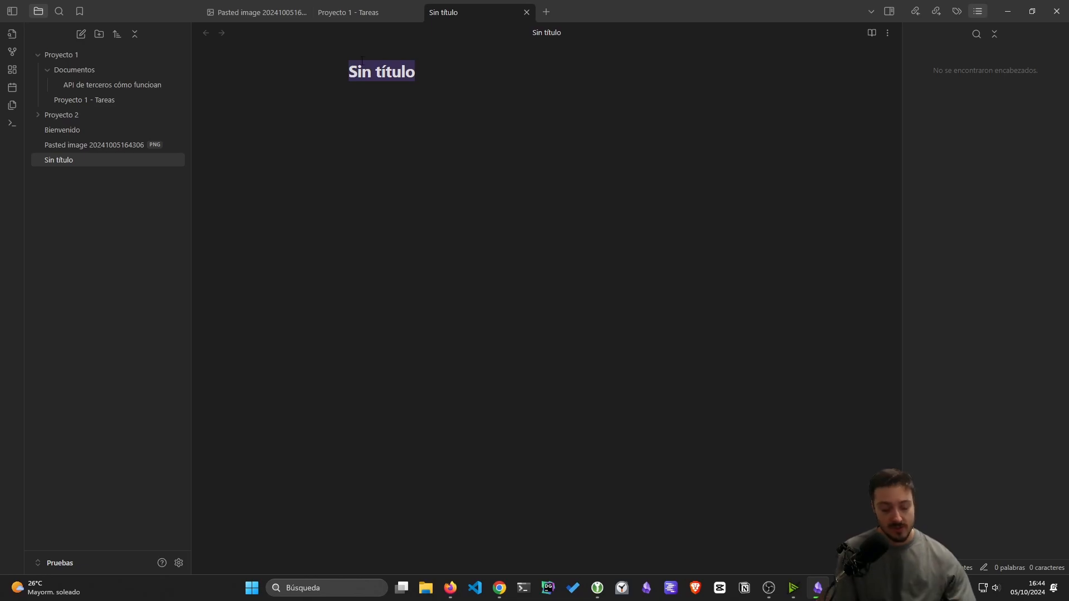
text(Teareas)
key(Return)
text(sdjklas)
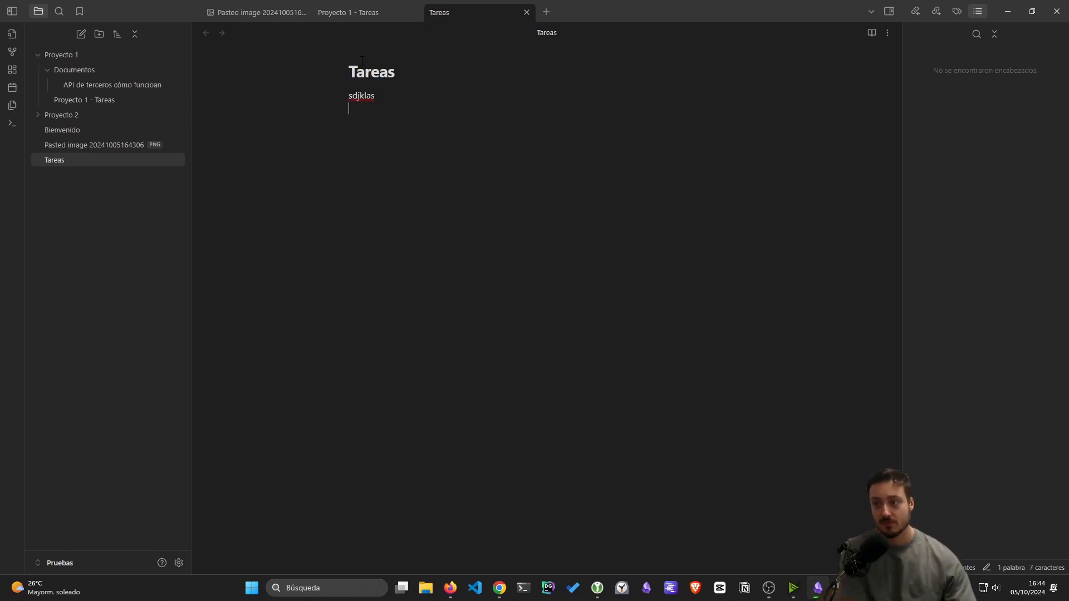
key(Return)
text(dmaskldfas)
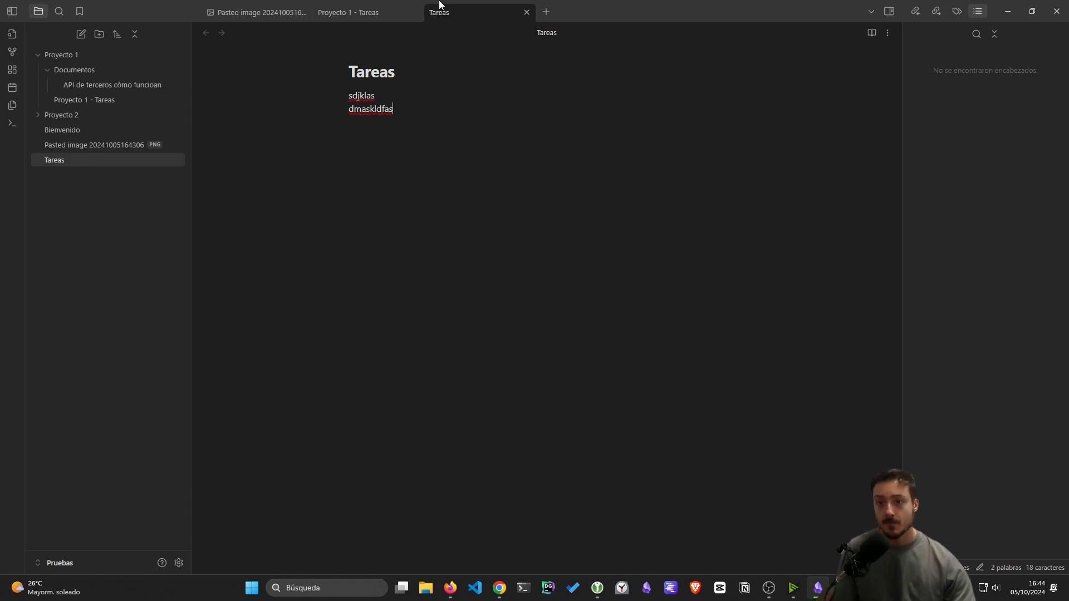
Step: Open the "Proyecto 1 - Tareas" note and highlight its task list to review all the tasks
click(70, 100)
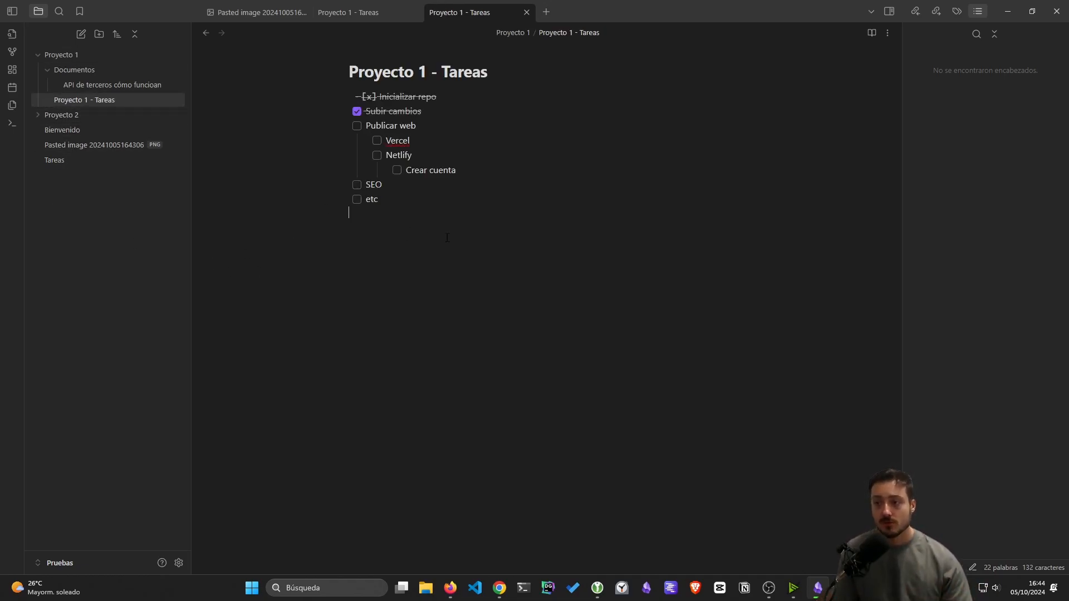
key(ctrl+a)
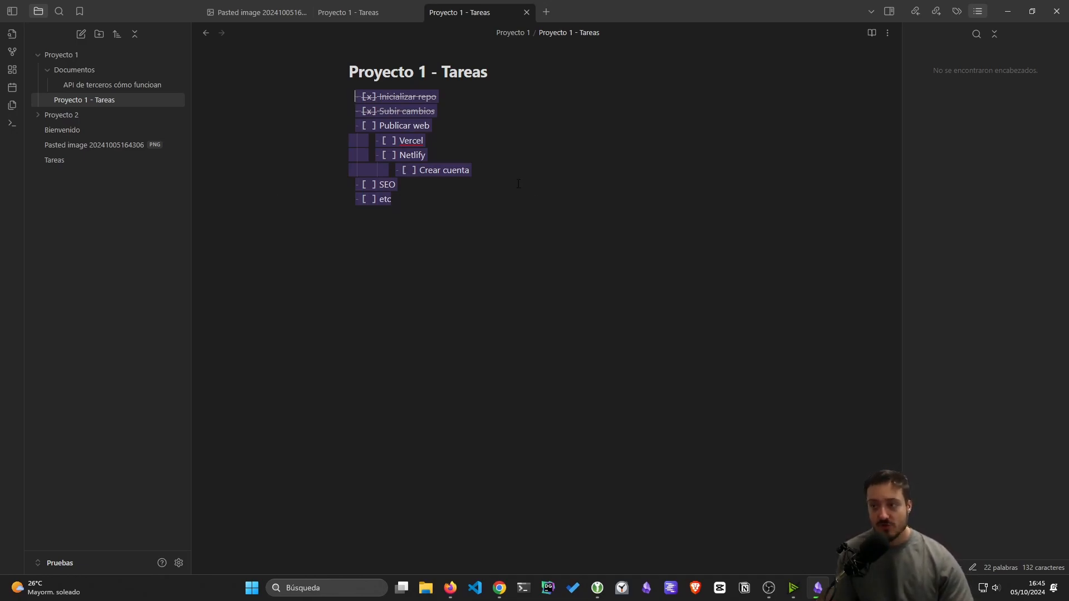
drag(380, 96, 450, 226)
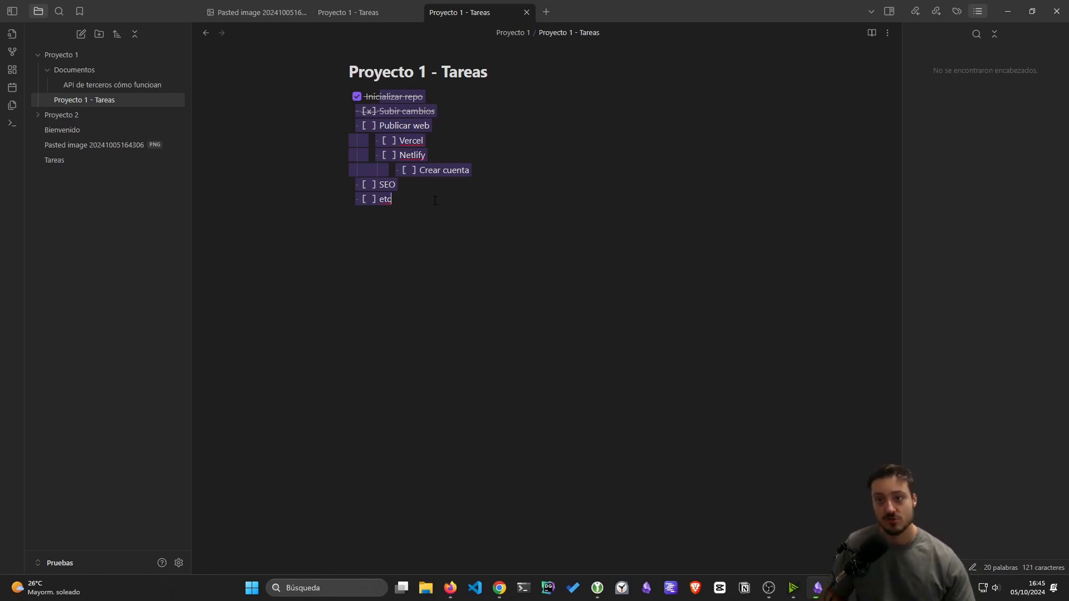
click(428, 130)
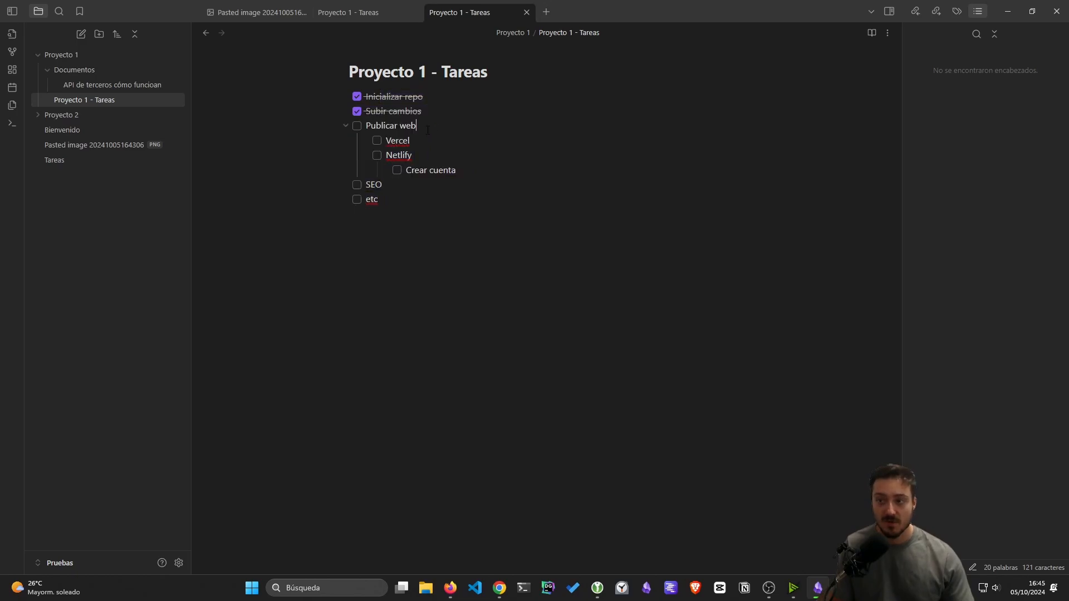
Step: Create a note titled Tarea 1 in the Proyecto 1 folder with the text lines djaskldfasjk, fdkflsdnflsd and gdfñlgdf
click(68, 67)
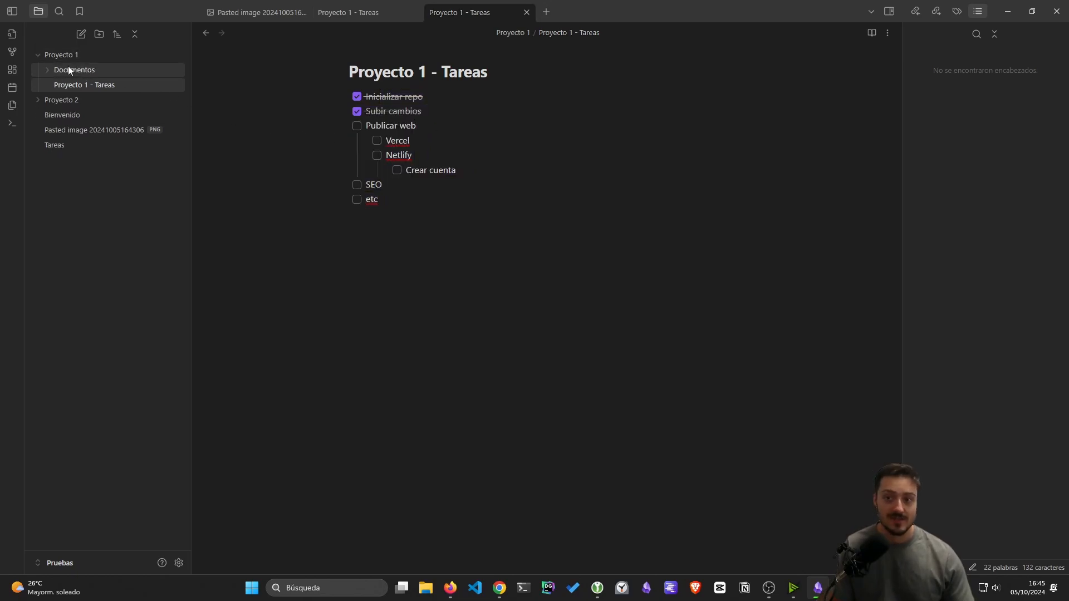
right_click(60, 55)
click(113, 67)
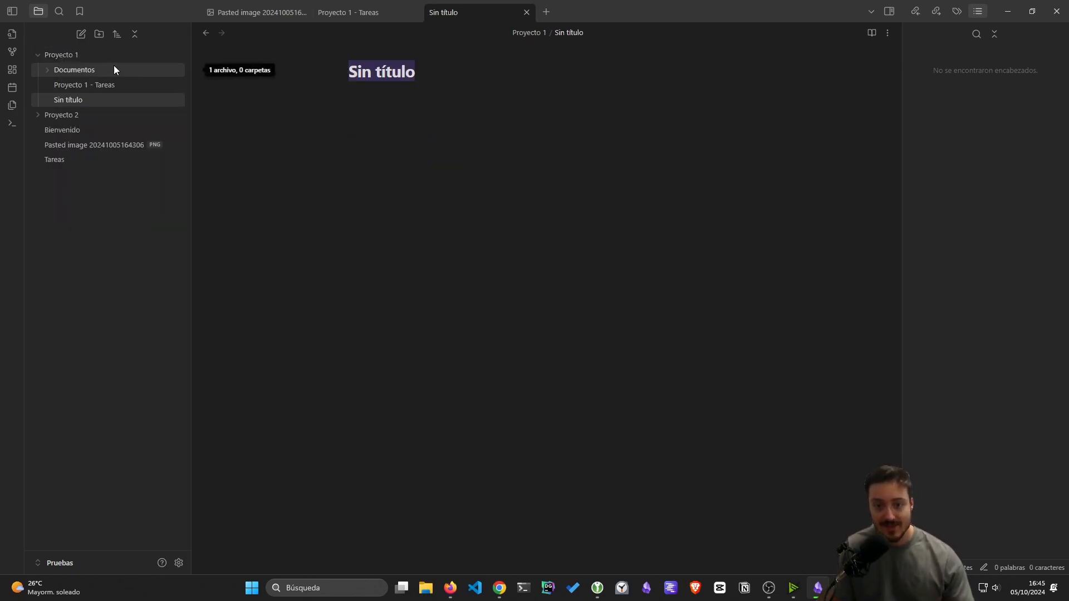
text(Tarea 1)
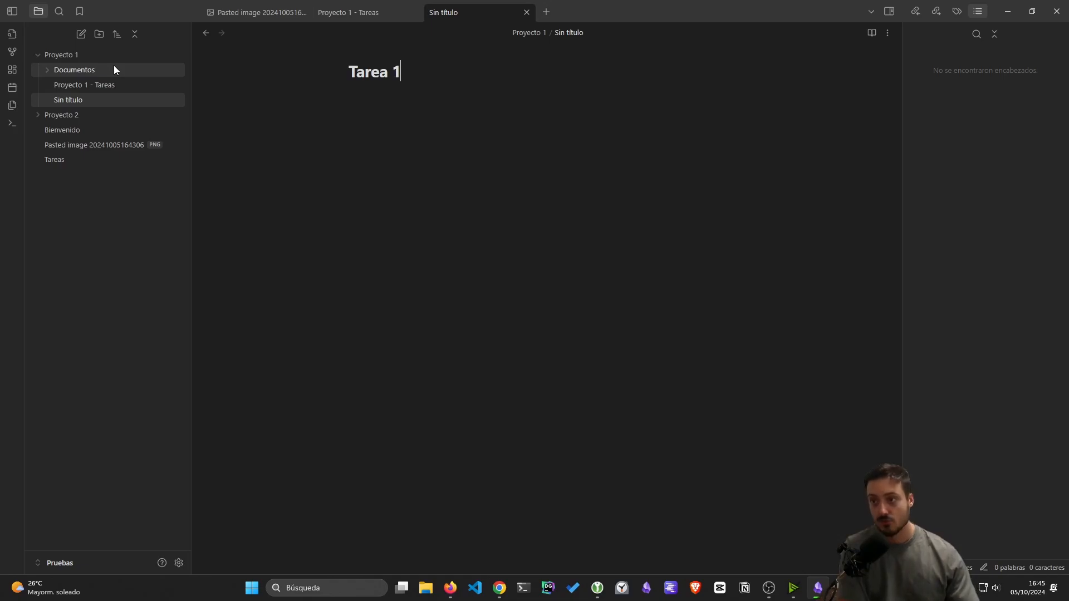
key(Return)
text(djaskldfasjk)
key(Return)
text(fdkflsdnflsd)
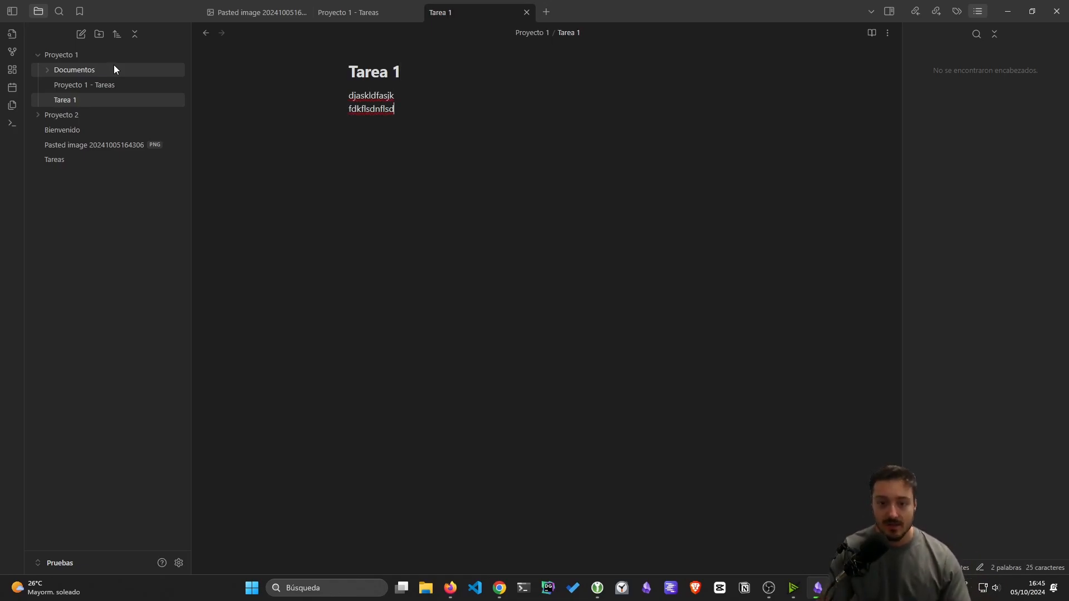
key(Return)
text(gdfñlgdf)
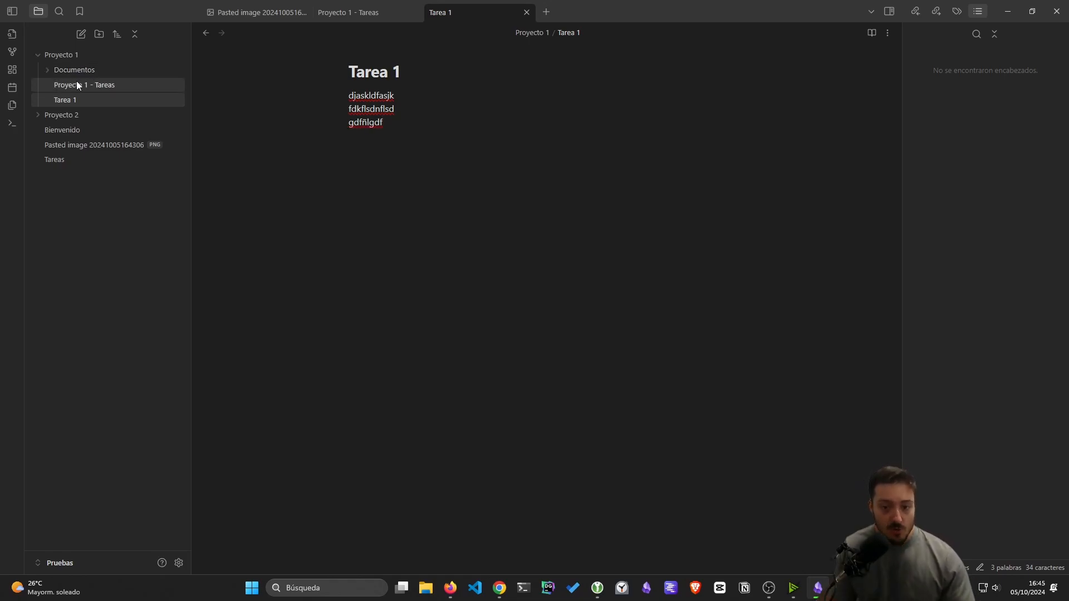
Step: Create a subfolder named Archivado inside the Proyecto 1 folder
right_click(72, 54)
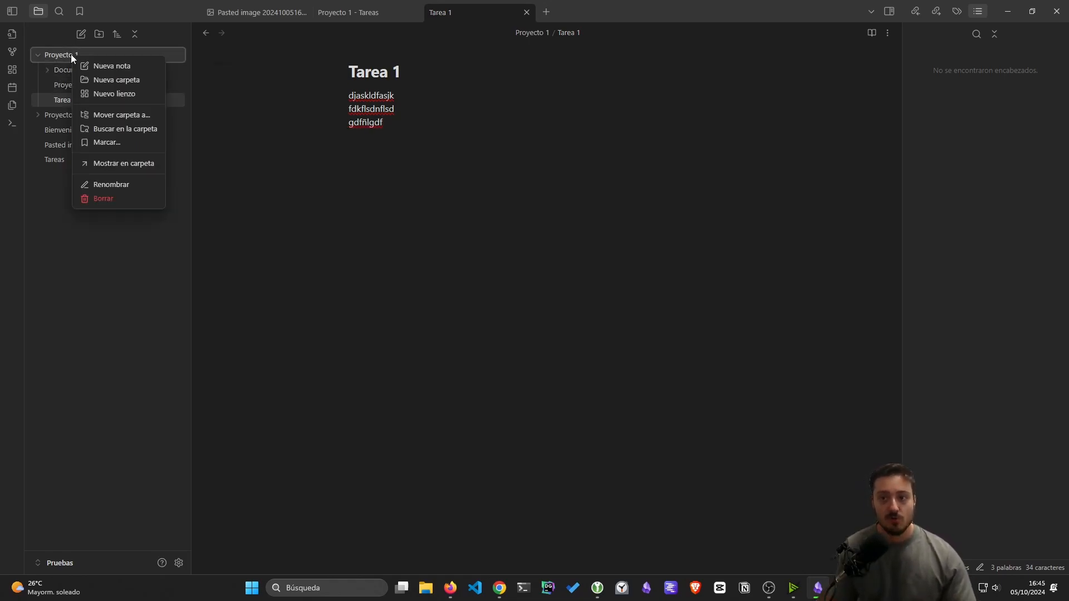
click(118, 75)
text(Archivado)
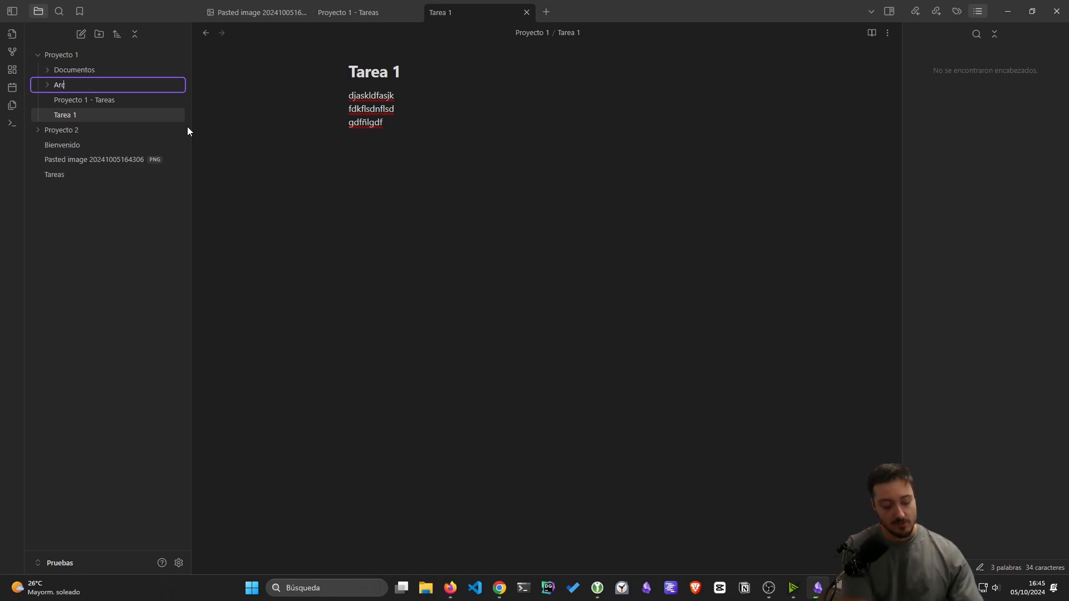
key(Return)
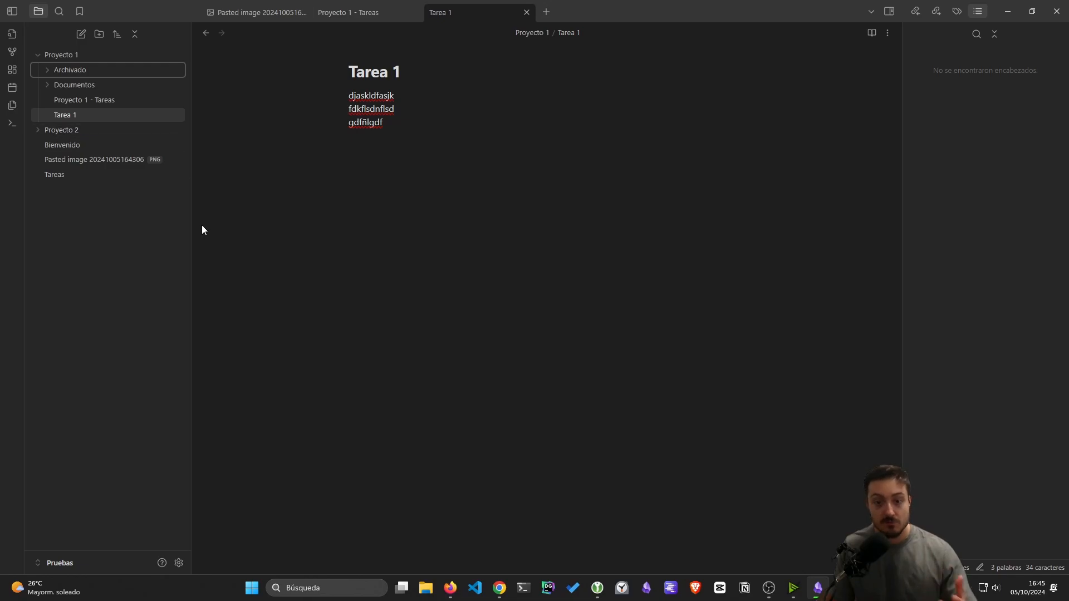
Step: Move the Tarea 1 note into the Archivado folder, then expand the folder to check its contents and collapse it again
mouse_move(144, 119)
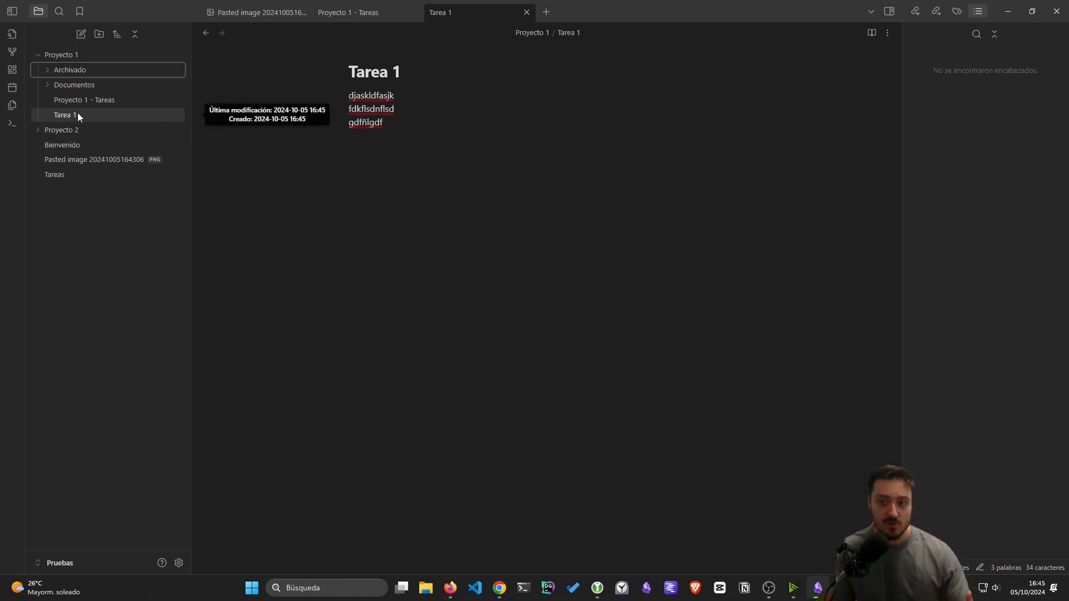
drag(66, 118, 76, 68)
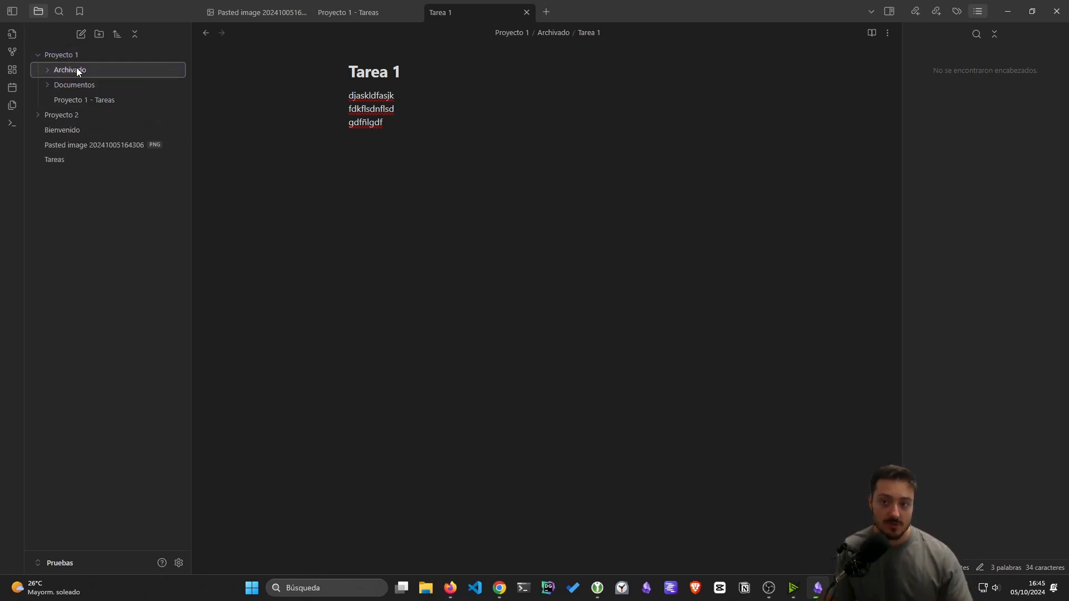
click(50, 71)
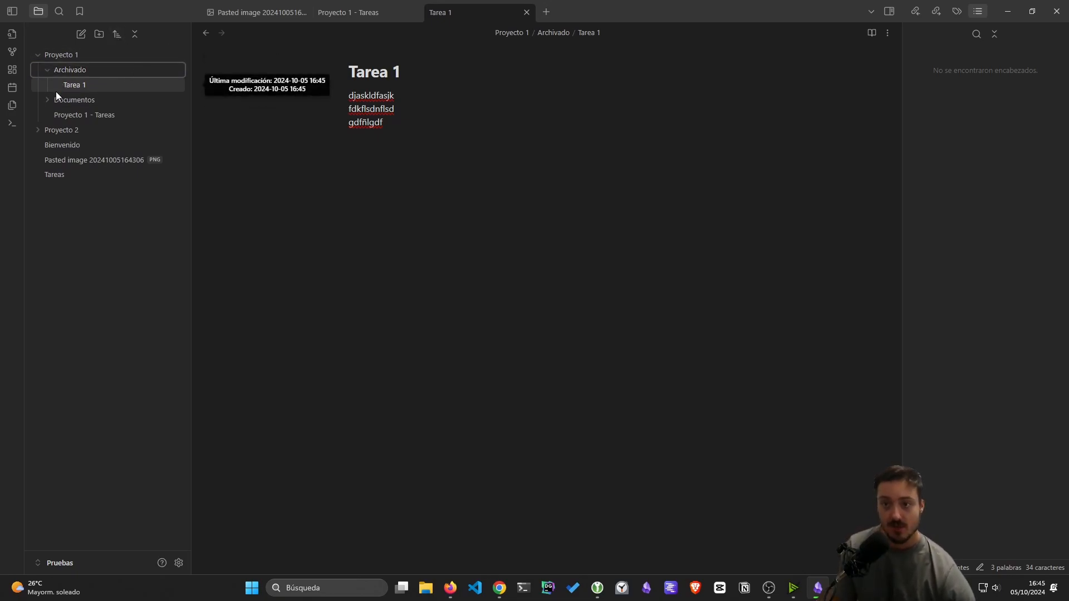
click(47, 70)
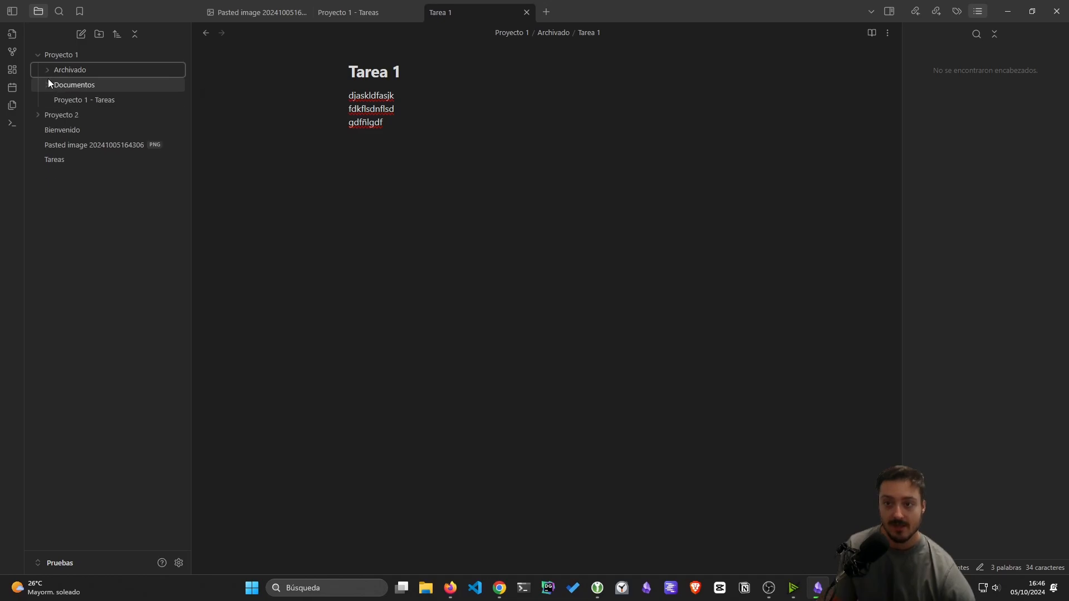
Step: Create a new note inside the Proyecto 1 folder
click(48, 84)
click(48, 83)
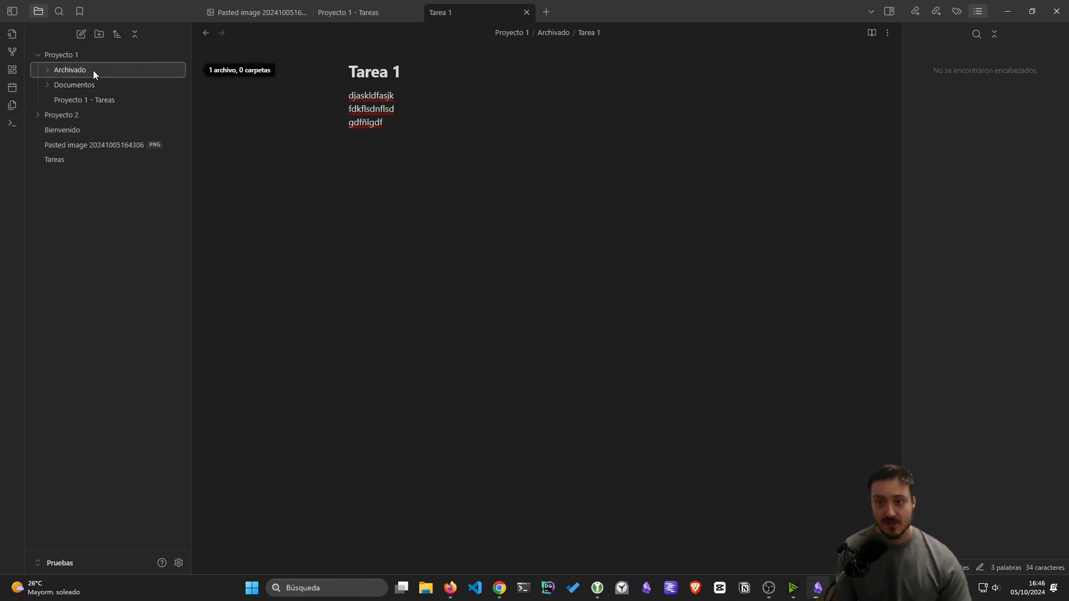
right_click(61, 59)
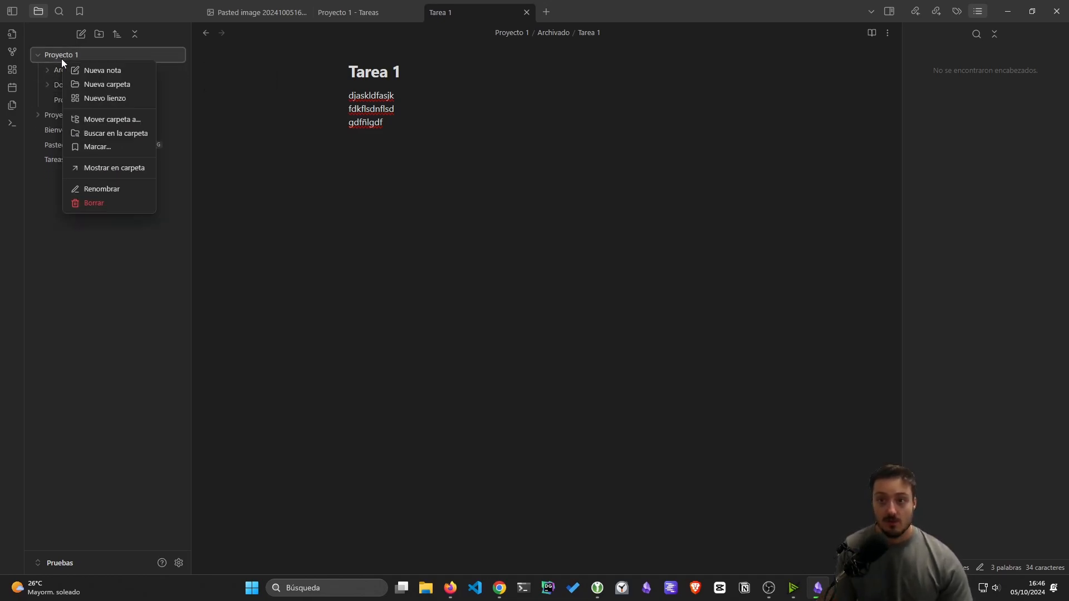
click(111, 74)
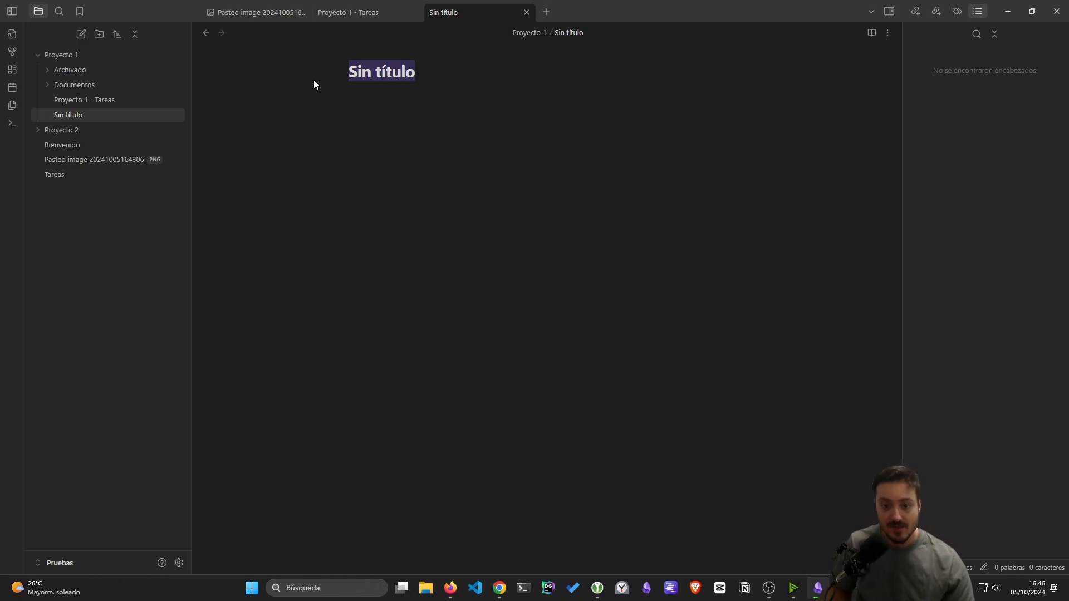
Step: Open the Proyecto 1 - Tareas note to review its task list
click(589, 589)
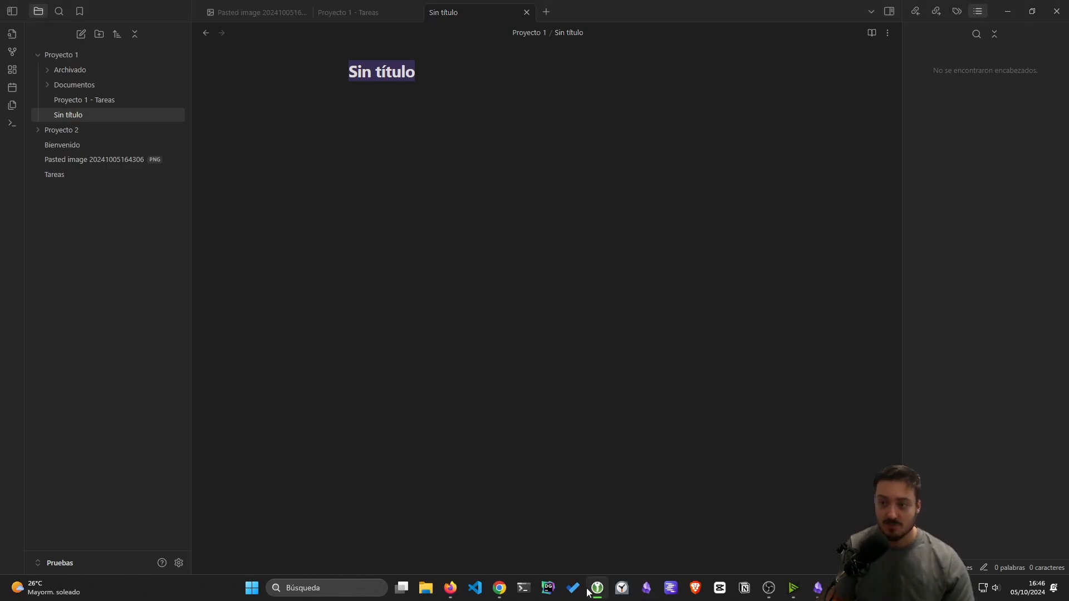
click(590, 592)
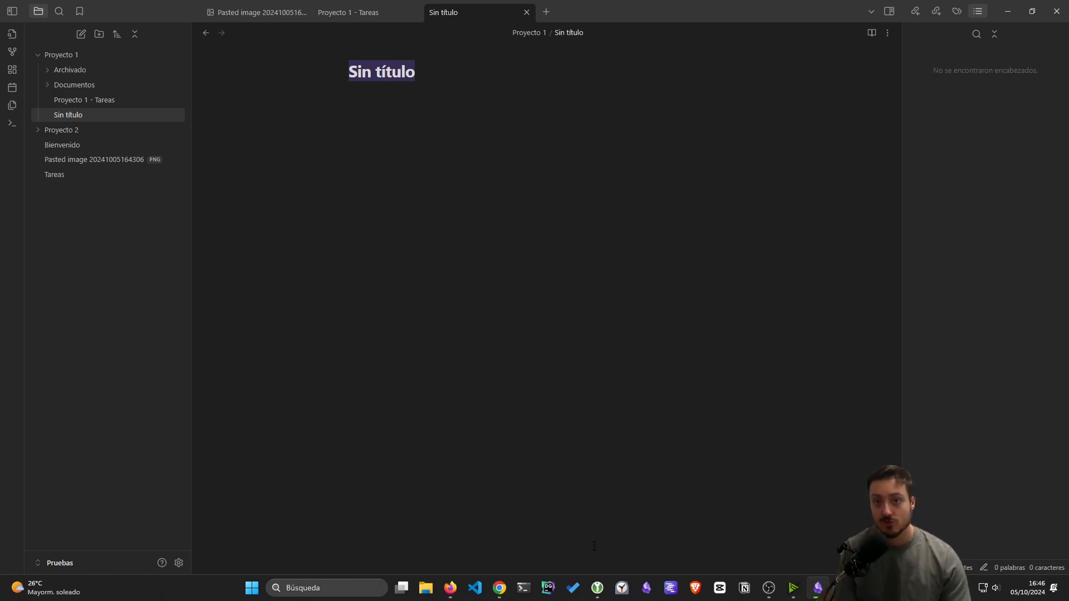
click(95, 100)
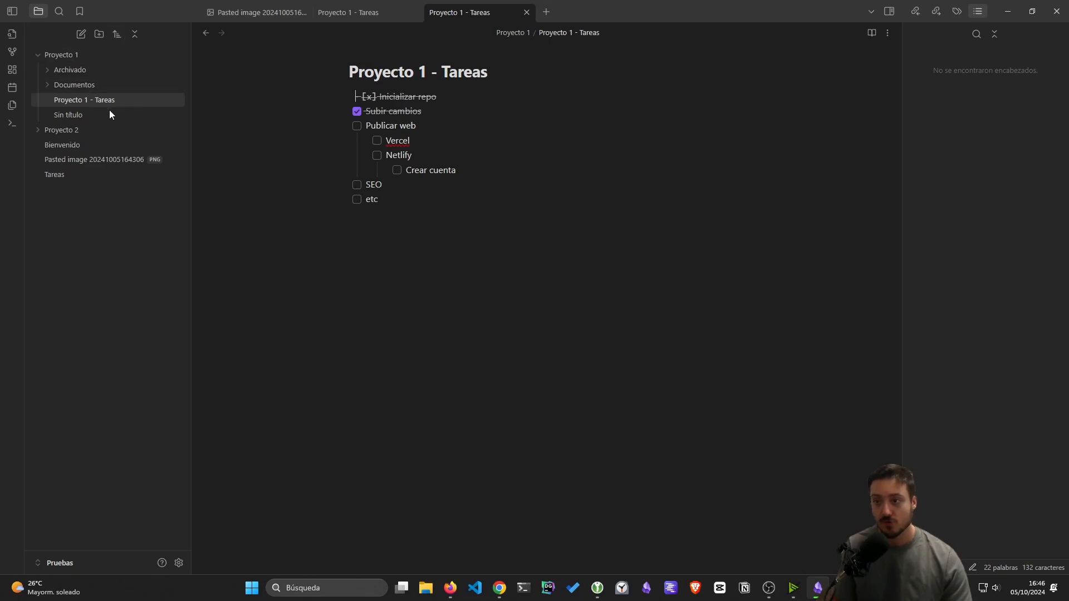
Step: Rename the untitled note in Proyecto 1 as Tarea 2 and write "Esto es una tarea ,,," as its text
click(62, 119)
click(418, 70)
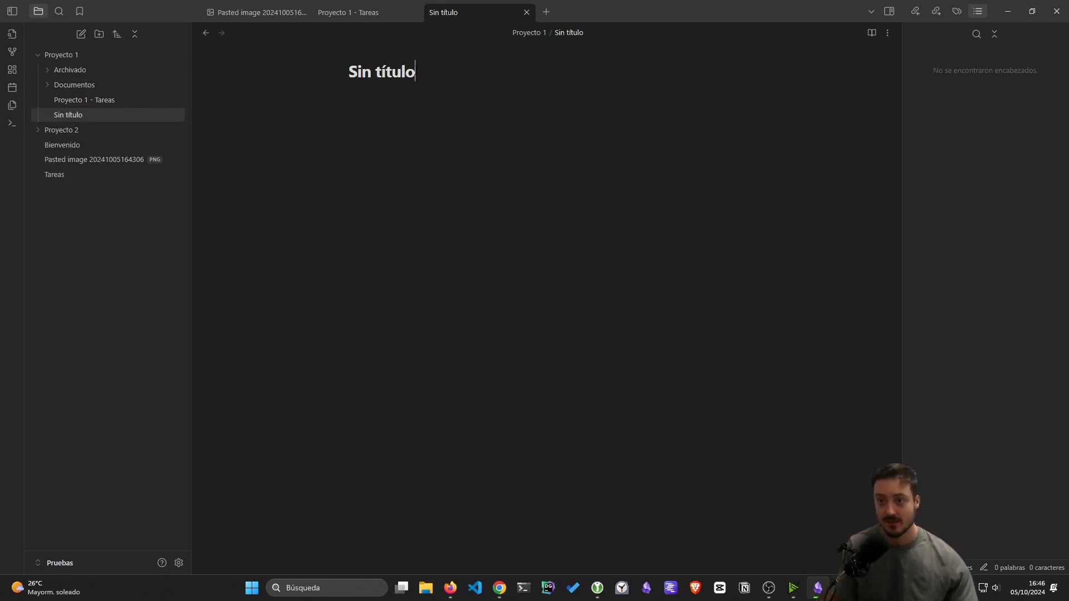
double_click(386, 68)
key(BackSpace)
key(BackSpace)
key(BackSpace)
key(BackSpace)
key(BackSpace)
text(Tarea 2)
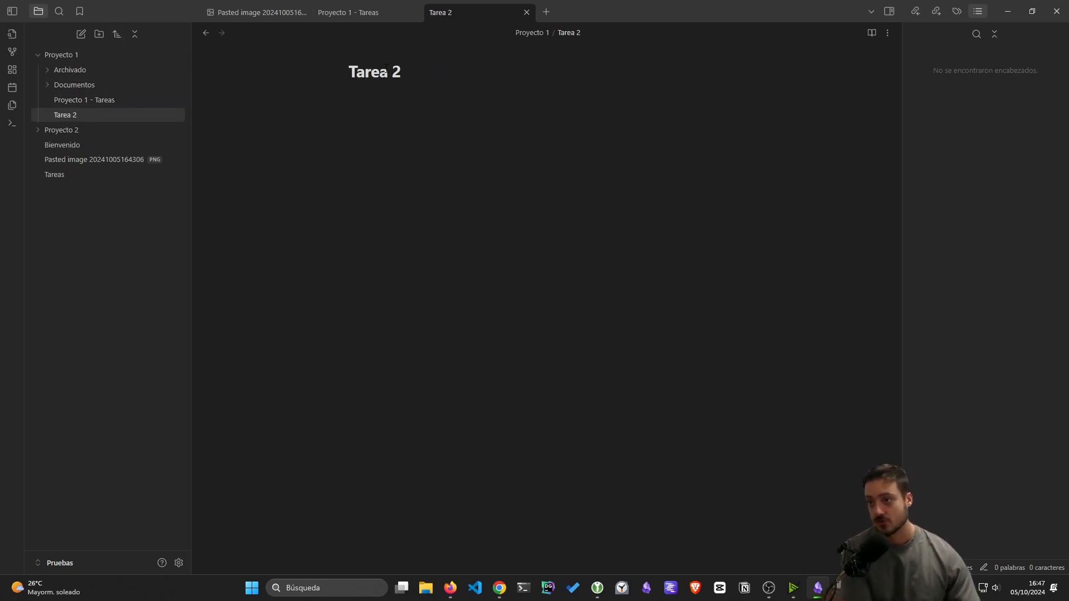
key(Return)
text(Esto es una tarea ,,,)
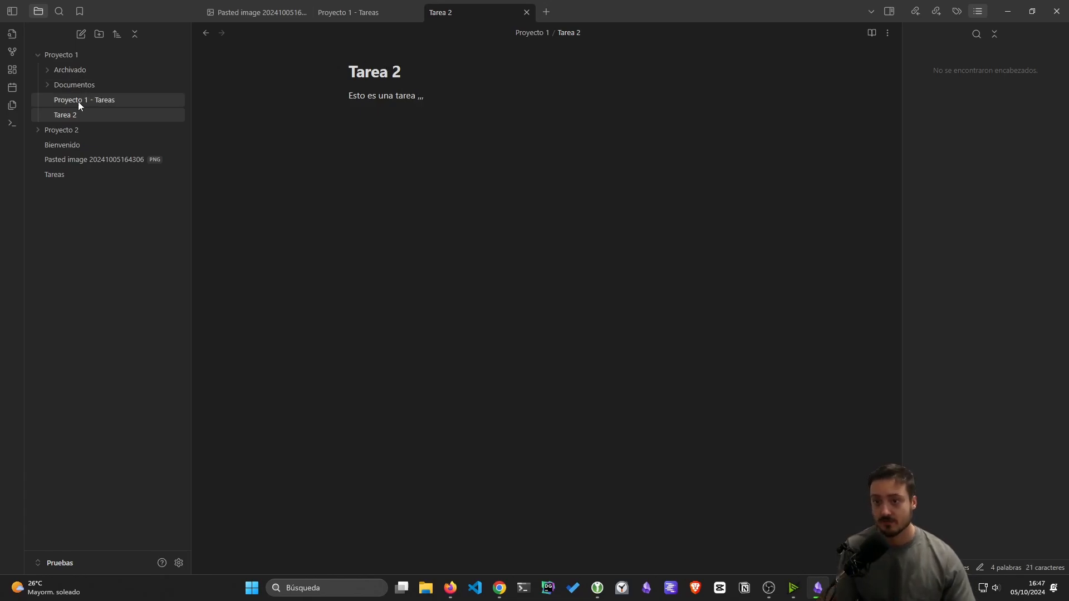
Step: Add a task tagged #tarea1 at the end of the Proyecto 1 - Tareas checklist and search the vault for that tag
click(78, 100)
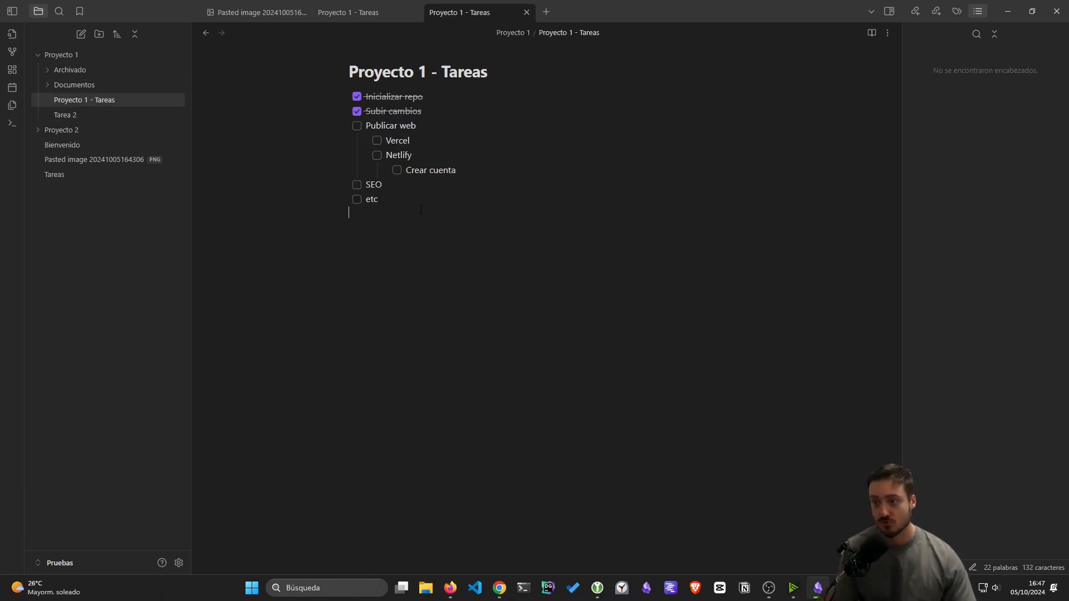
key(Return)
text(#tarea1)
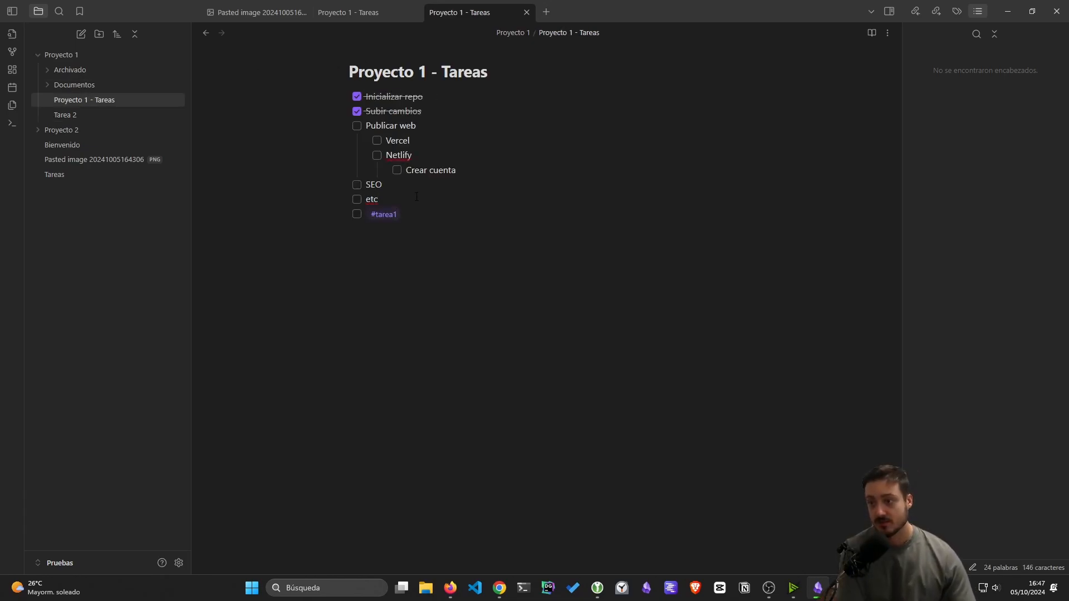
click(388, 217)
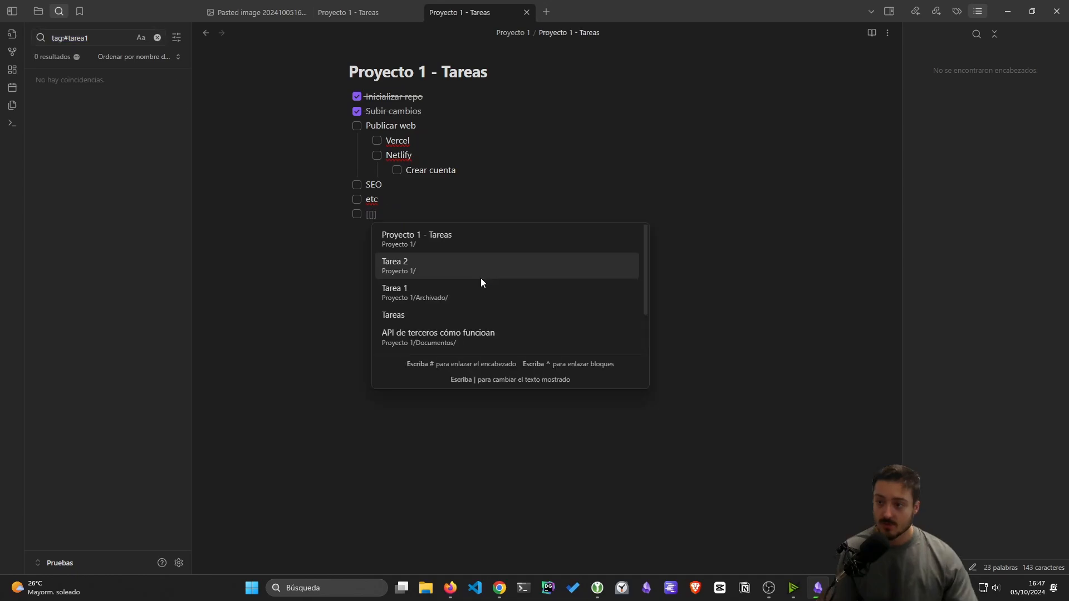
Step: Replace the #tarea1 tag in the last task with an internal link to the Tarea 2 note and return to the file list
click(480, 278)
click(459, 310)
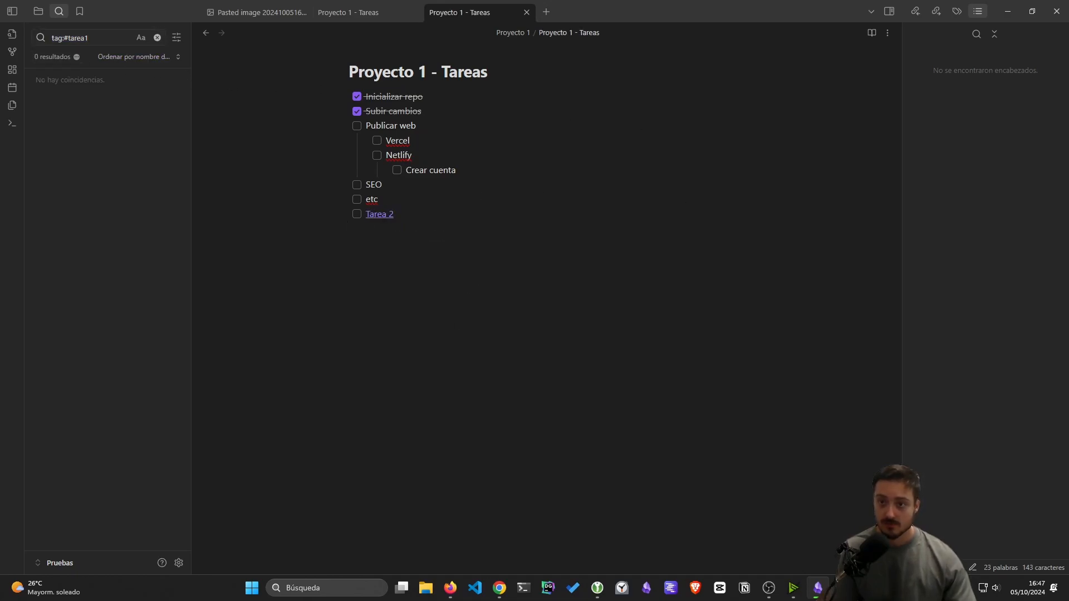
click(11, 33)
click(243, 220)
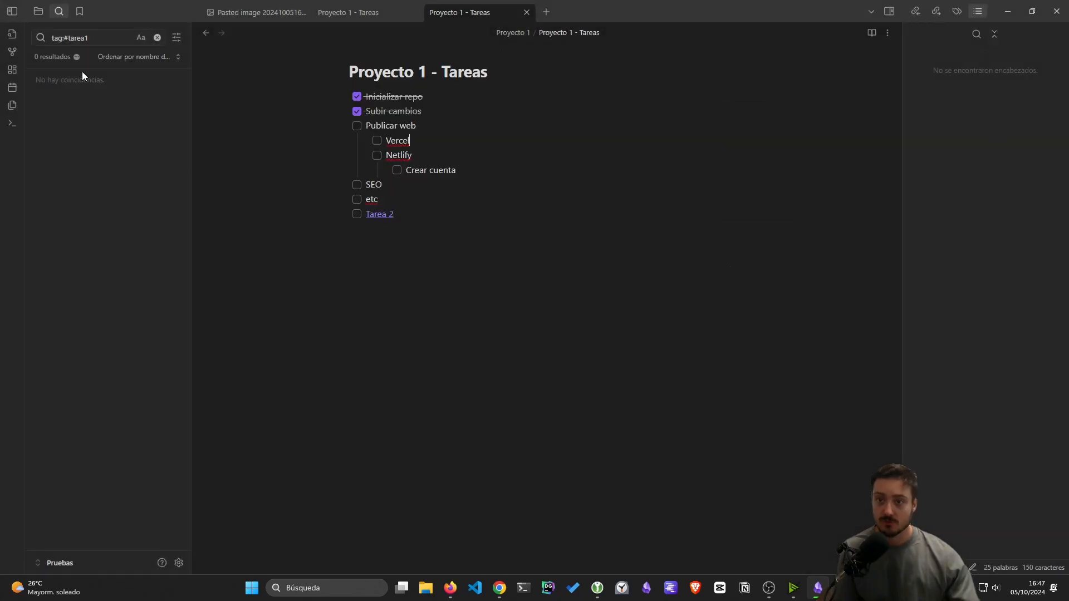
click(39, 11)
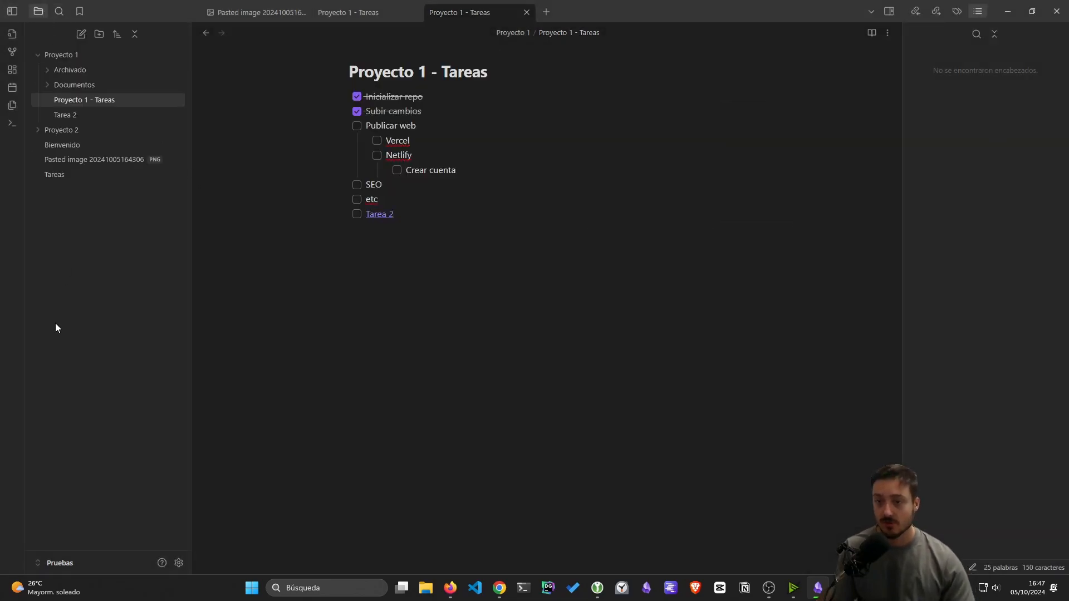
Step: Follow the Tarea 2 link from the Proyecto 1 - Tareas checklist to test it, and return to the checklist
click(64, 113)
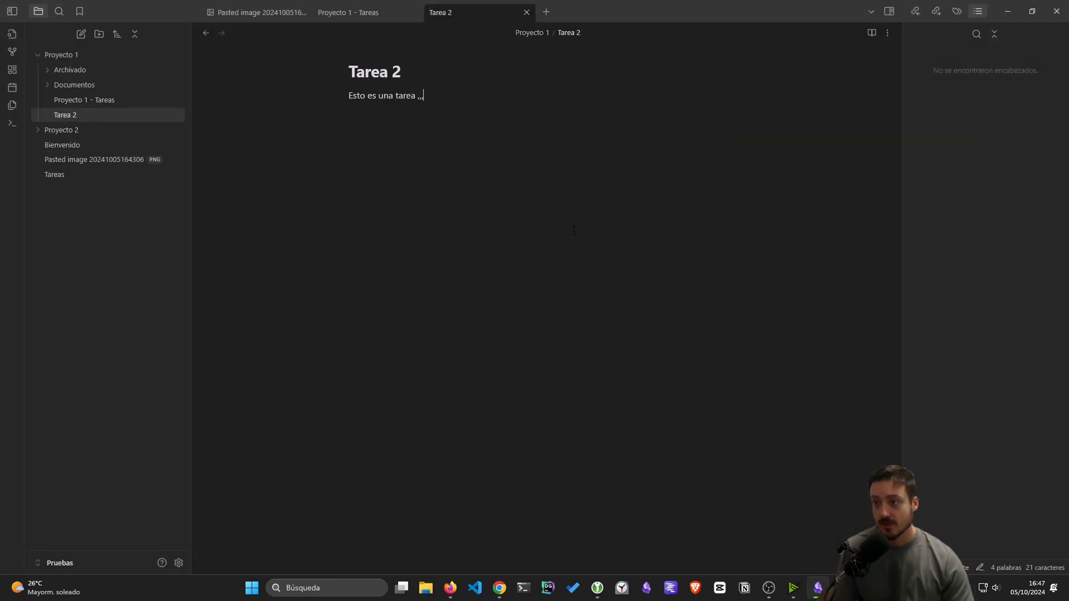
click(92, 100)
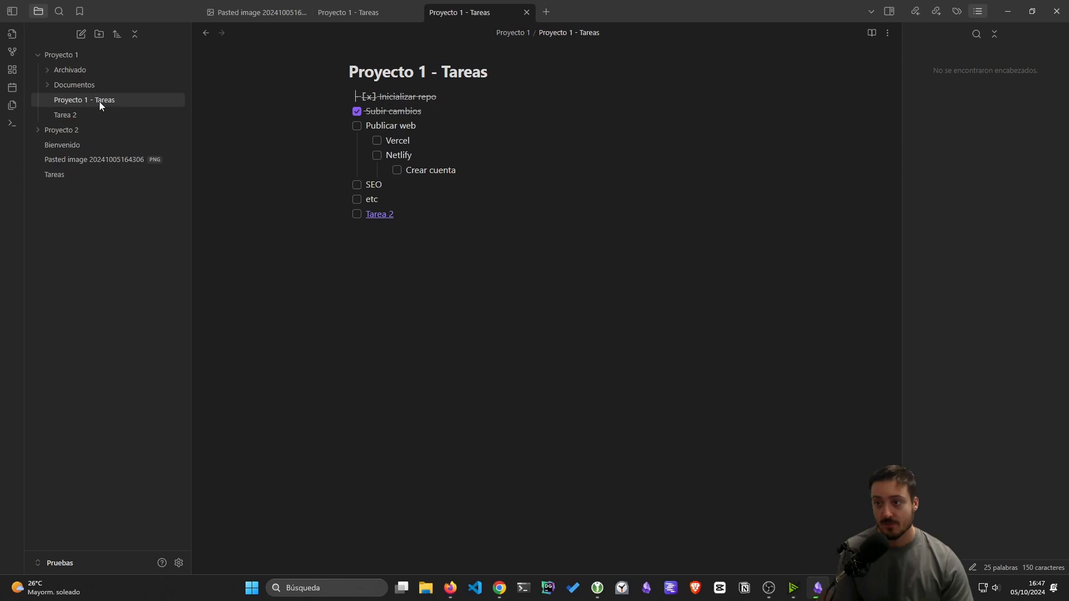
click(373, 216)
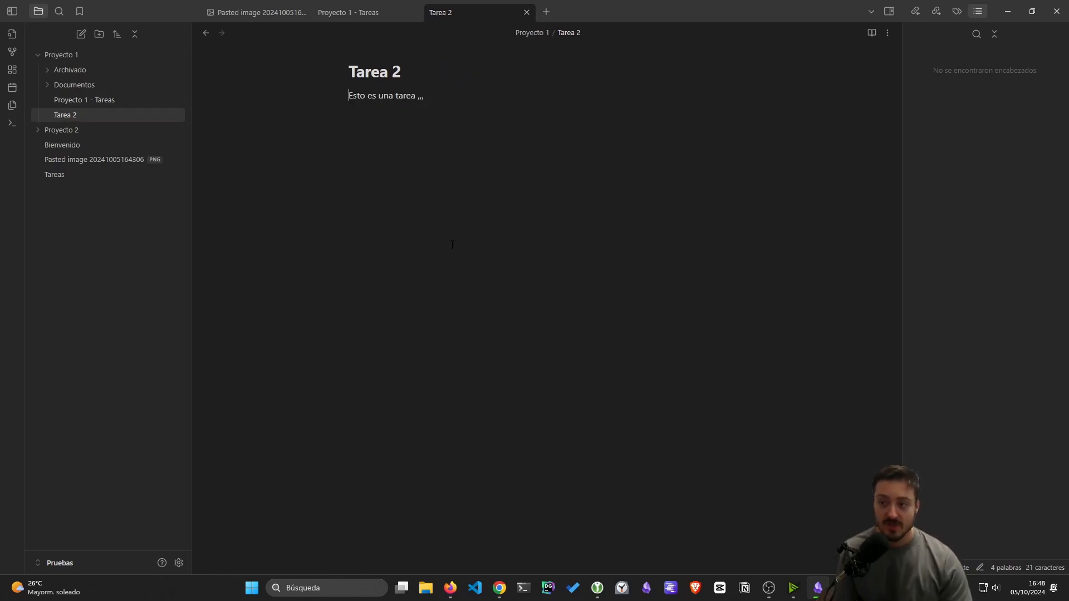
click(369, 14)
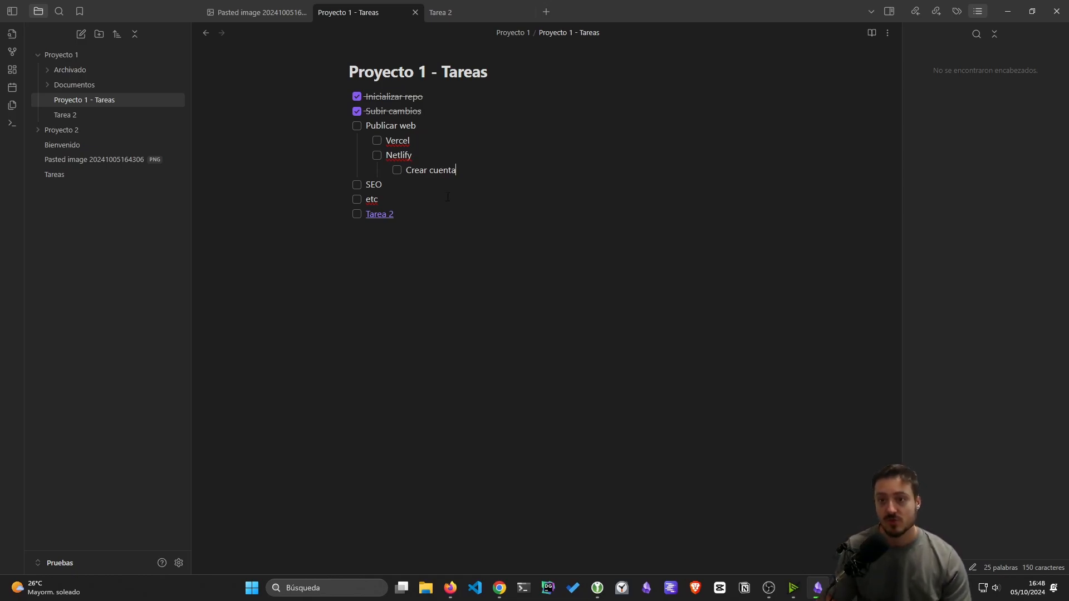
Step: View the graph of links between the vault's notes and create the daily note for 2024-10-05
click(10, 53)
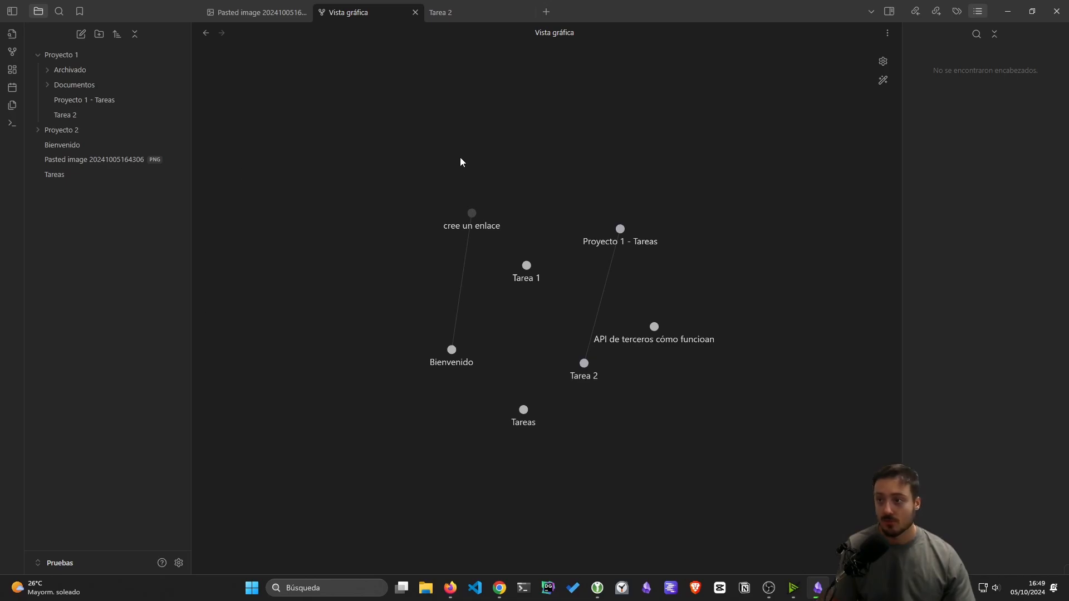
click(13, 34)
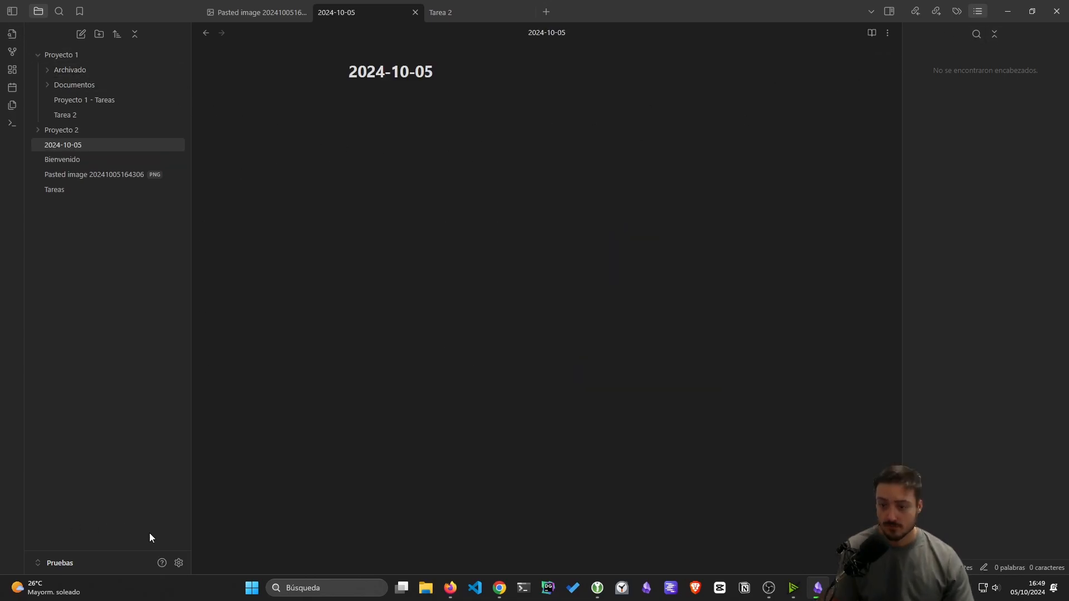
Step: Review the vault's appearance, templates and core plugin settings
click(179, 563)
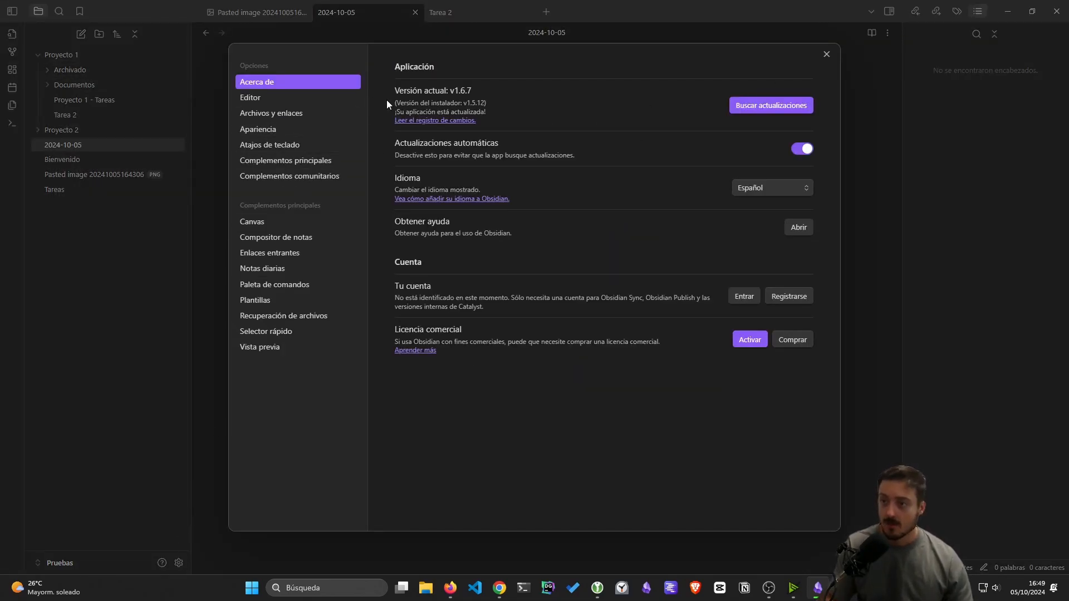
click(266, 132)
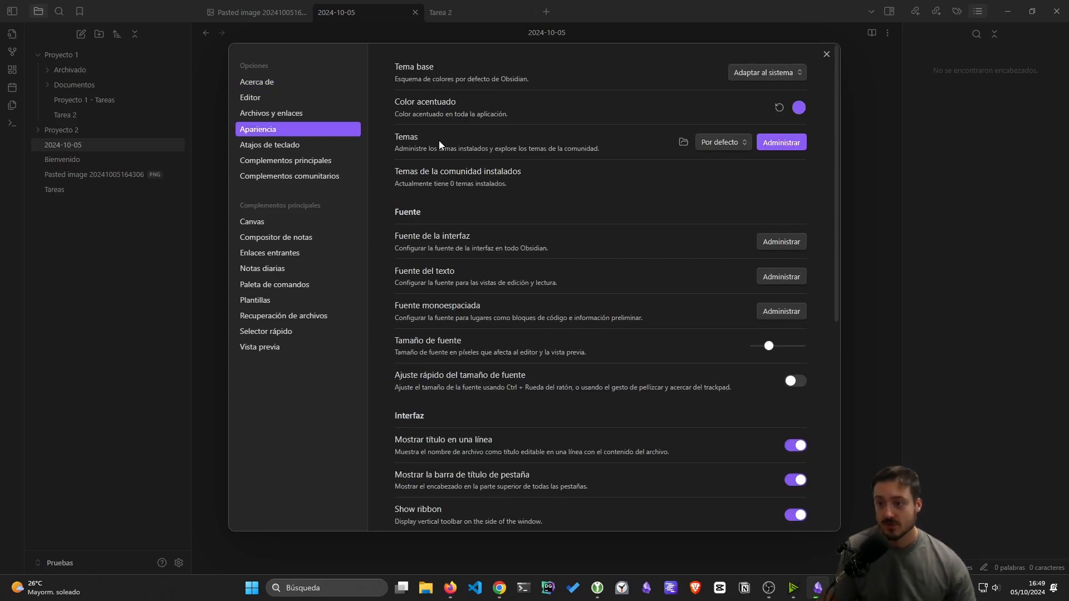
click(288, 304)
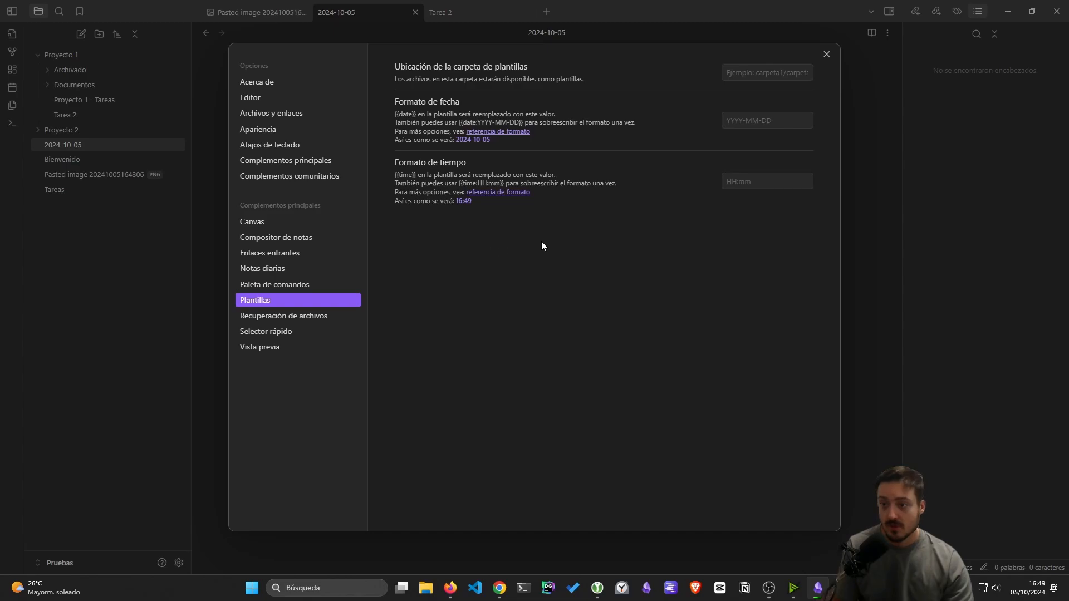
click(298, 161)
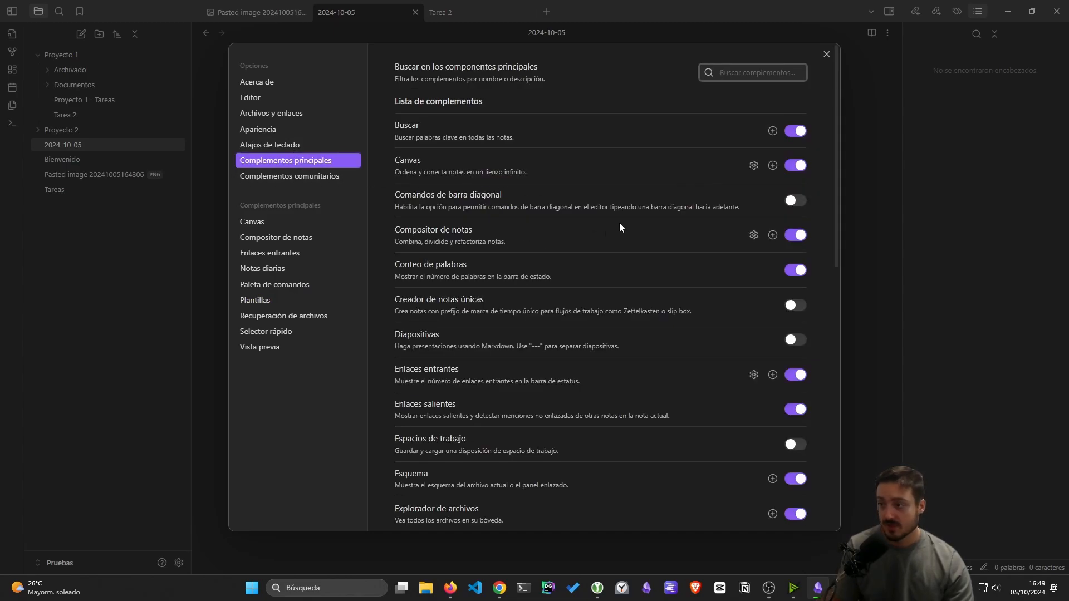
Step: Enable community plugins for the vault and open the community plugin catalogue
click(283, 175)
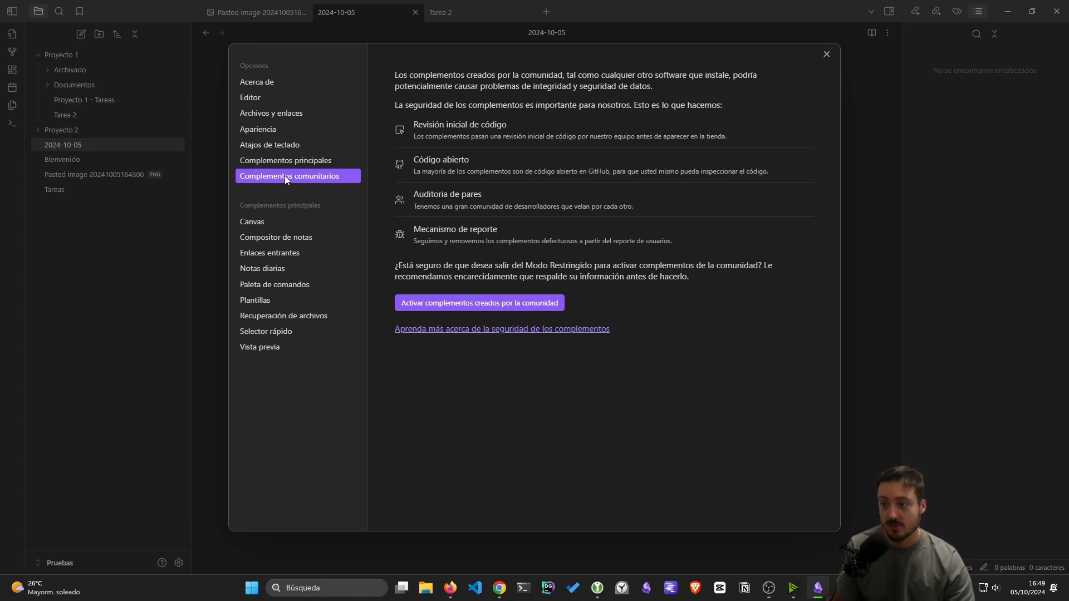
click(486, 305)
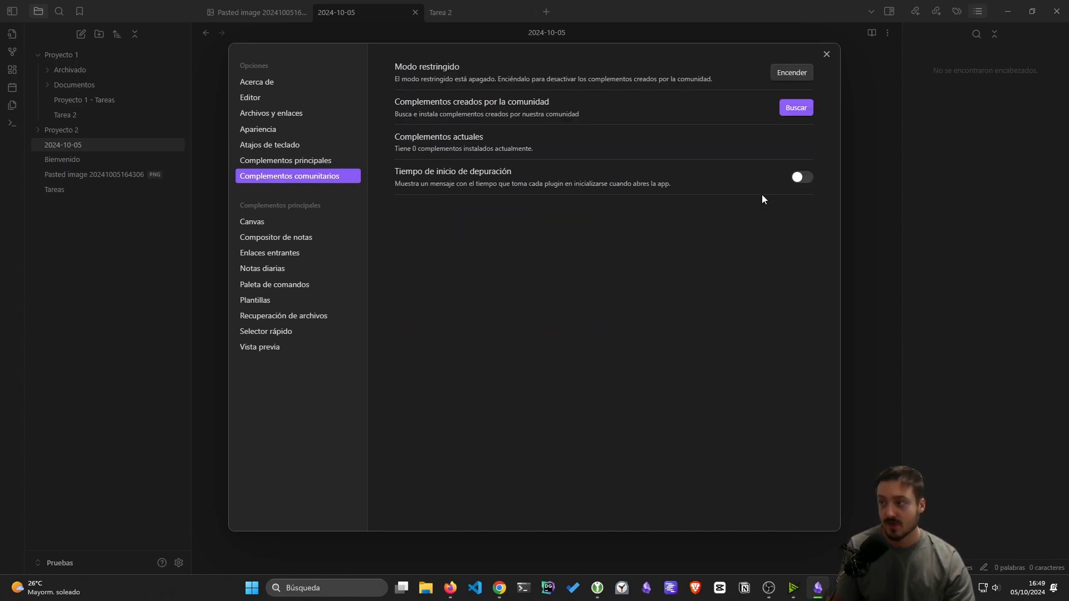
click(798, 109)
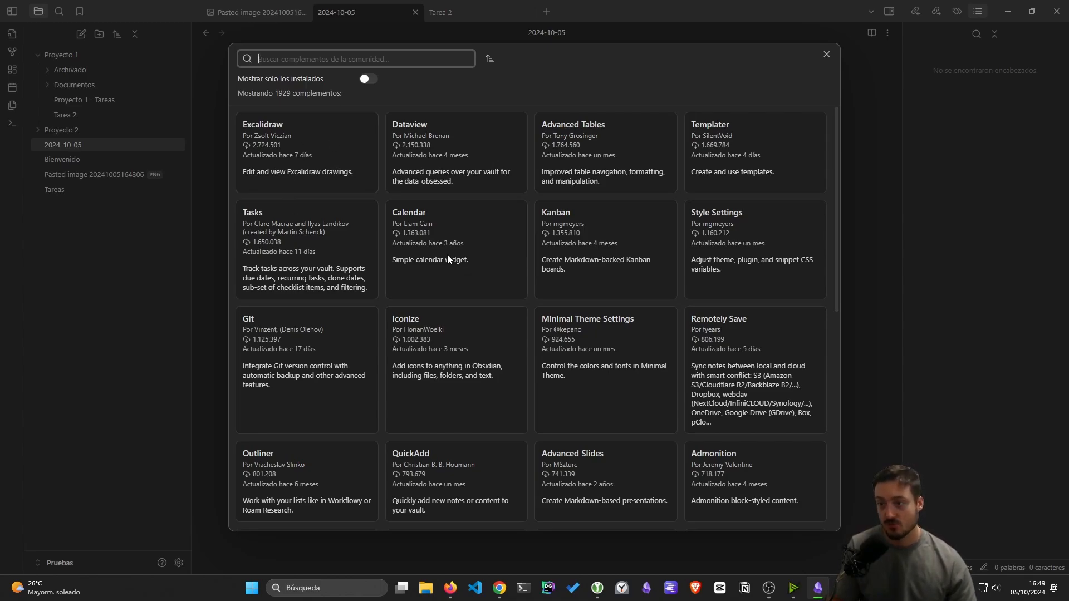
Step: Examine the Calendar plugin's description and preview image, and return to the plugin catalogue
click(485, 213)
scroll(706, 268, down, 2)
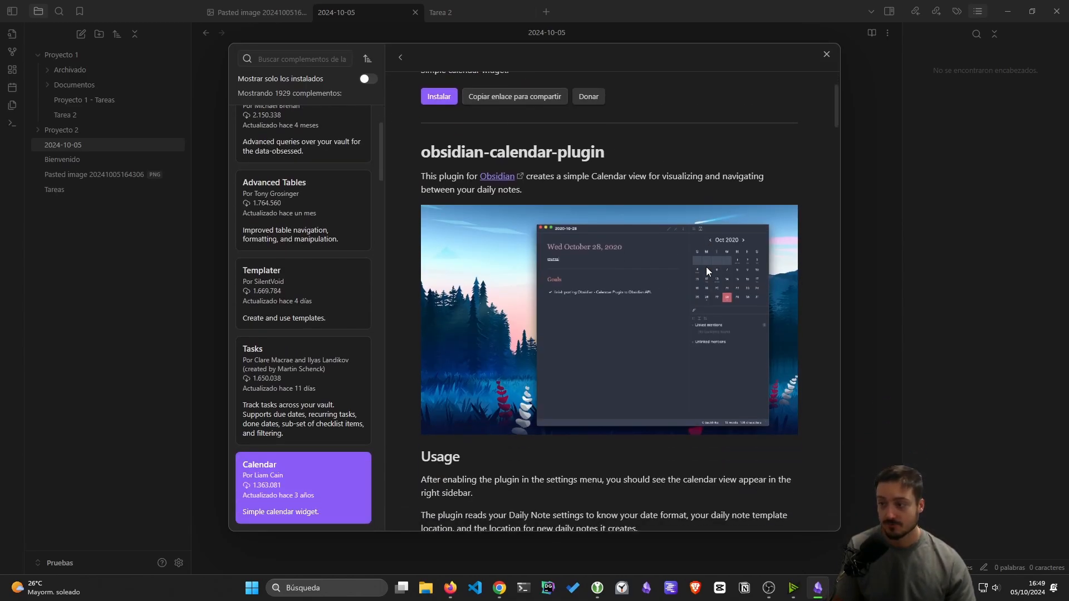
key(ctrl+g)
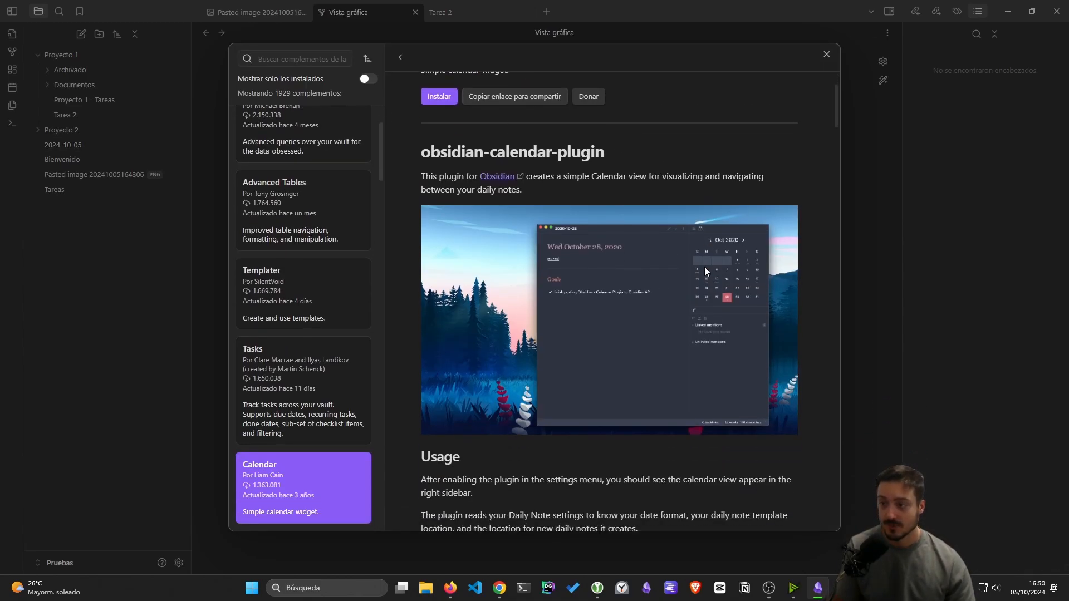
click(398, 55)
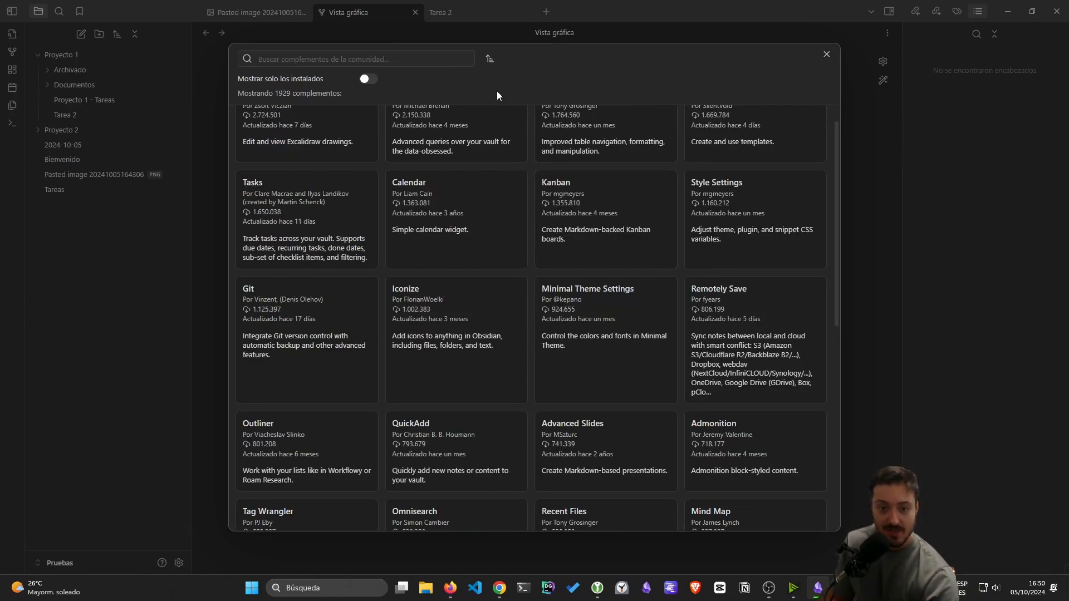
Step: Examine the Kanban plugin's description and preview boards, and open the details of the Tasks plugin
click(620, 218)
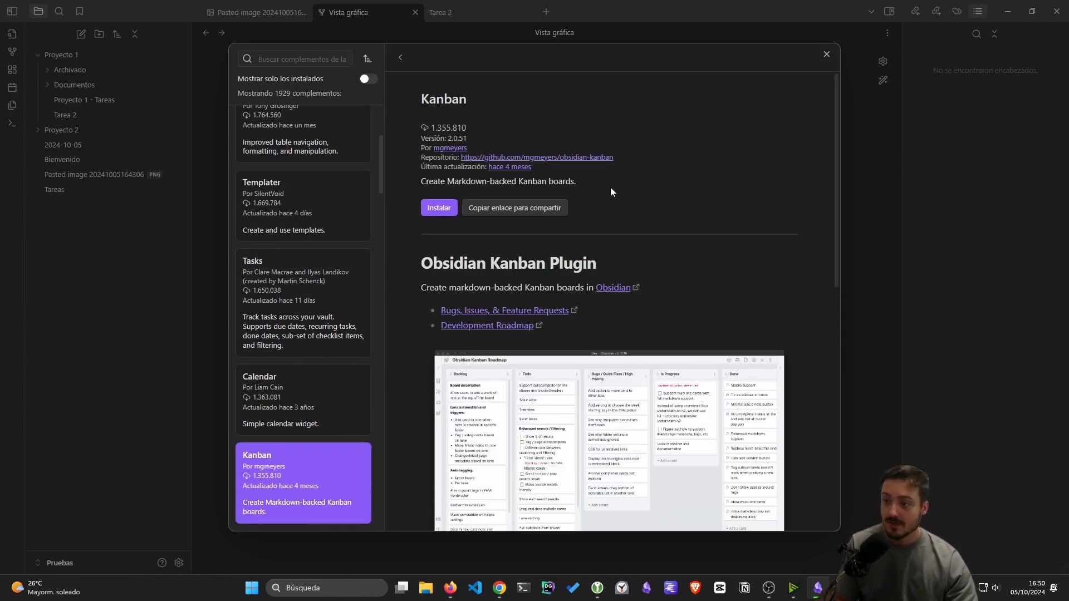
scroll(685, 178, down, 2)
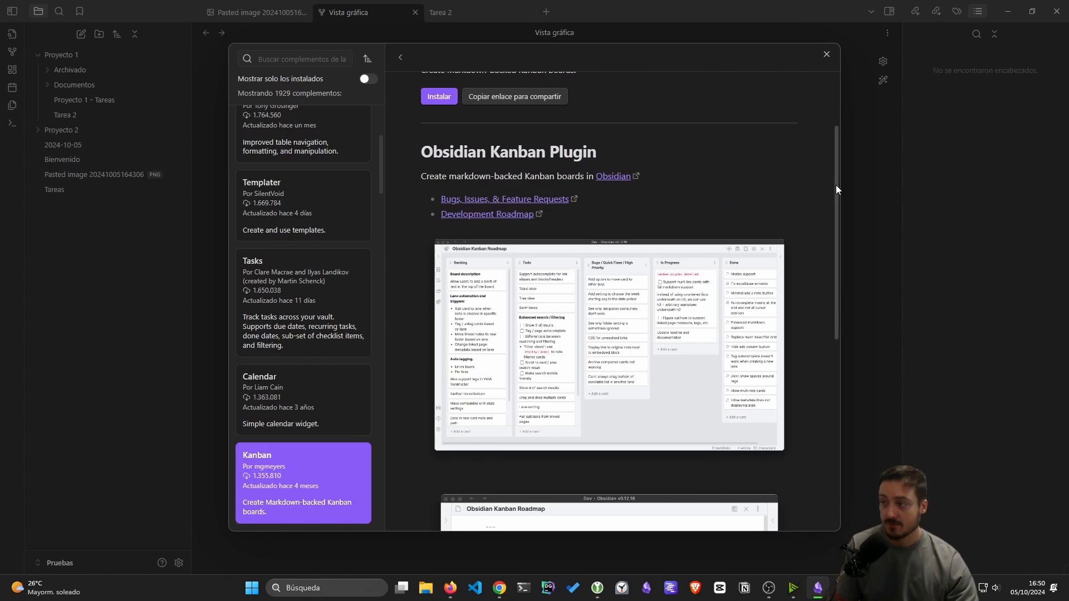
scroll(483, 218, down, 1)
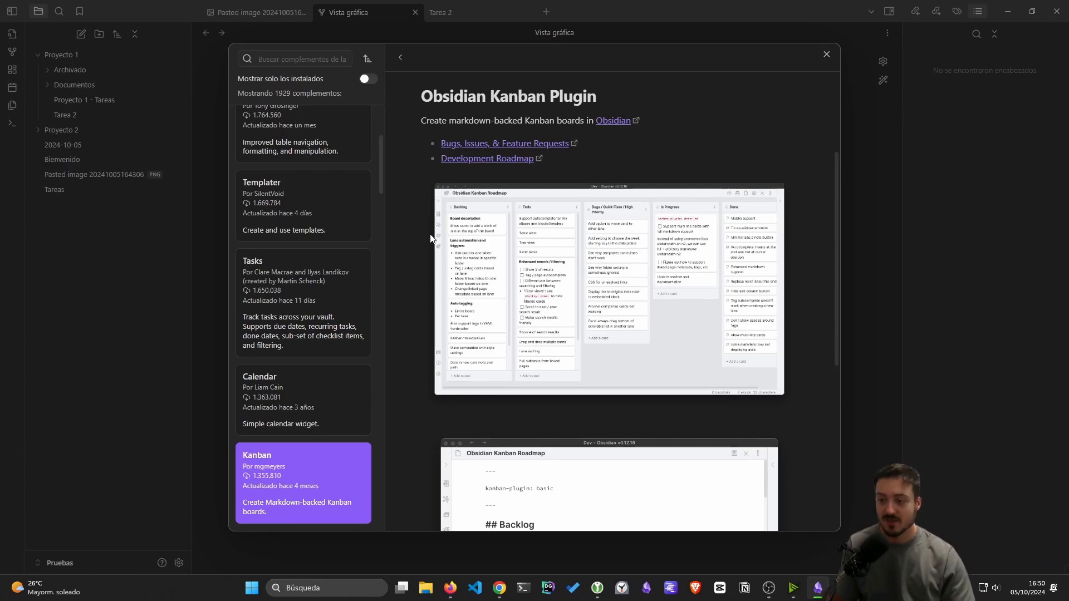
scroll(430, 238, down, 4)
click(273, 297)
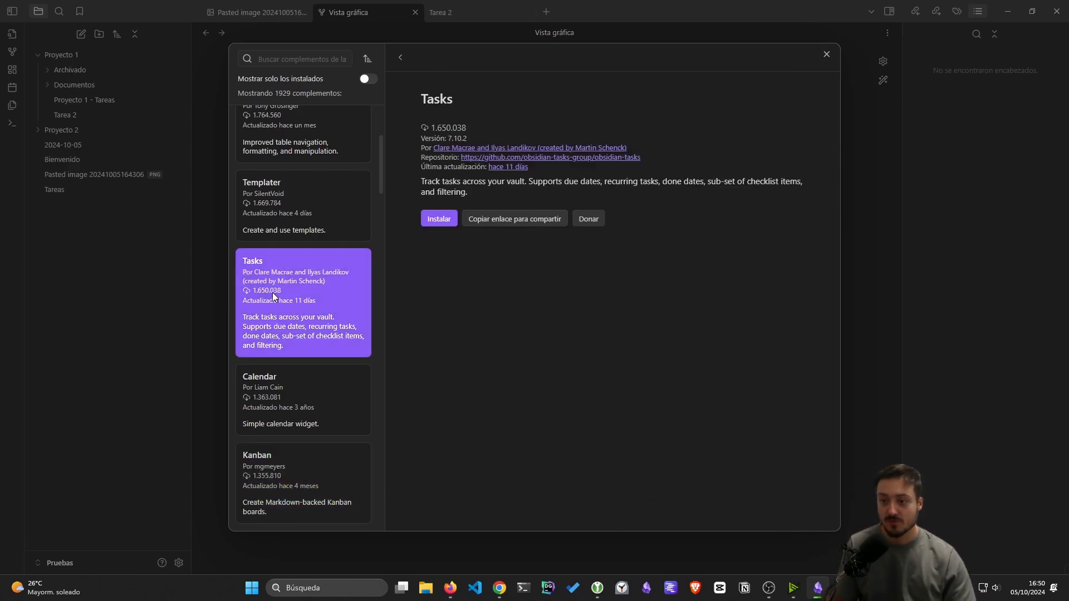
Step: Examine the Tasks plugin's screenshots and the Templater plugin's details, and return to the plugin catalogue
scroll(594, 188, down, 8)
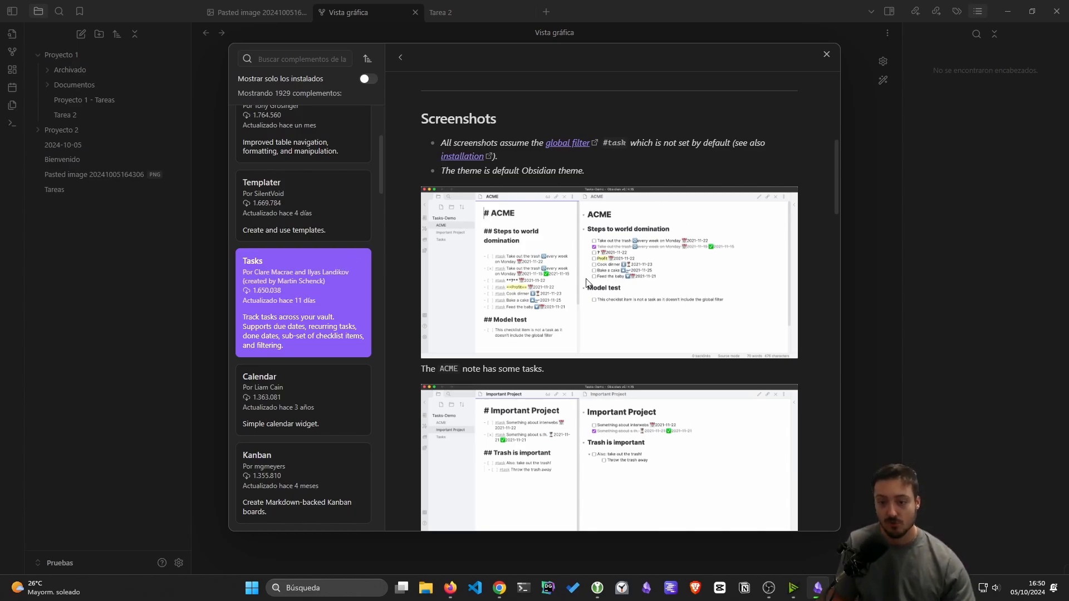
scroll(586, 295, down, 3)
scroll(586, 295, down, 5)
click(292, 201)
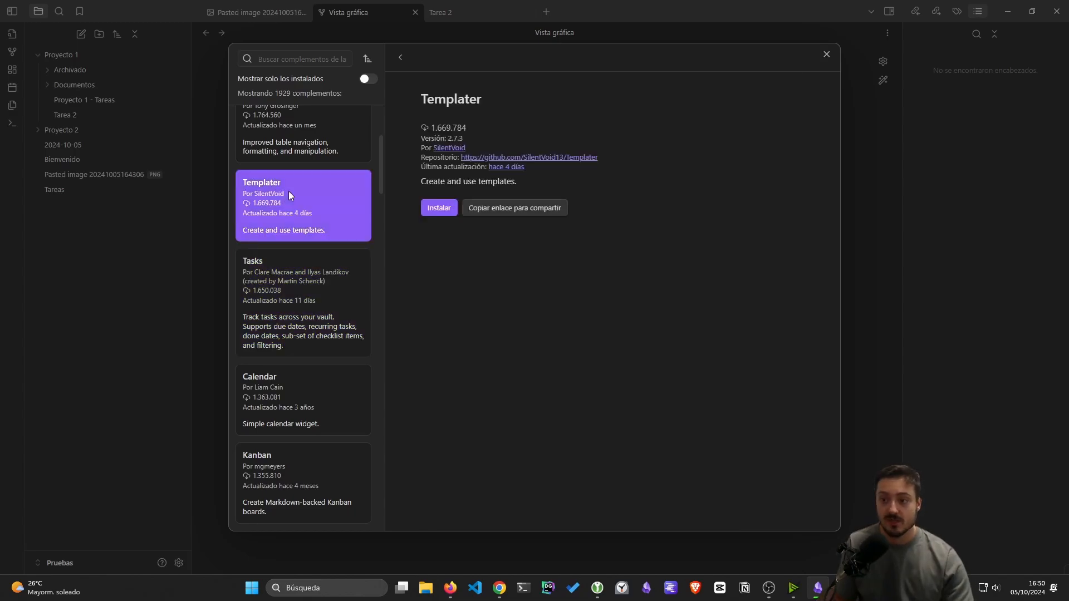
scroll(599, 298, down, 3)
key(Escape)
Step: Browse the community plugin catalogue as far as Copilot and examine that plugin's description and preview image
scroll(711, 252, down, 3)
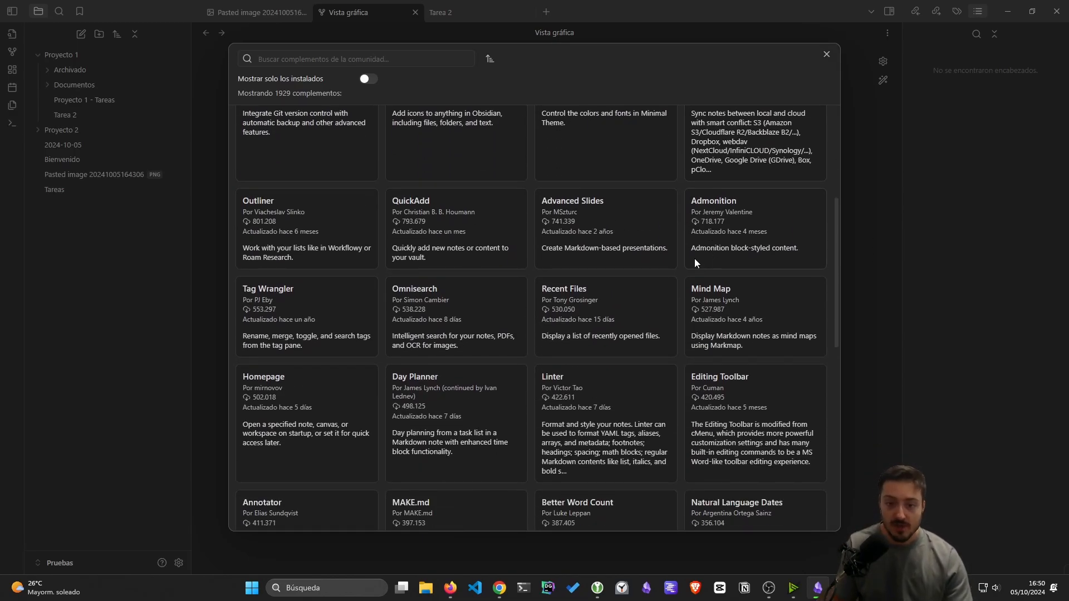
scroll(691, 257, down, 7)
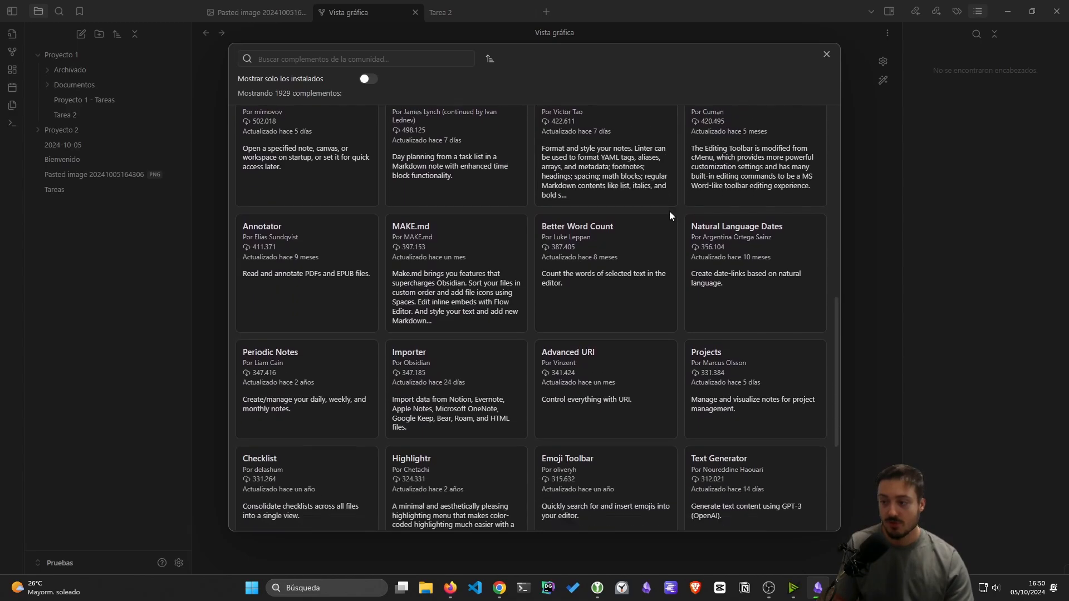
scroll(466, 288, down, 4)
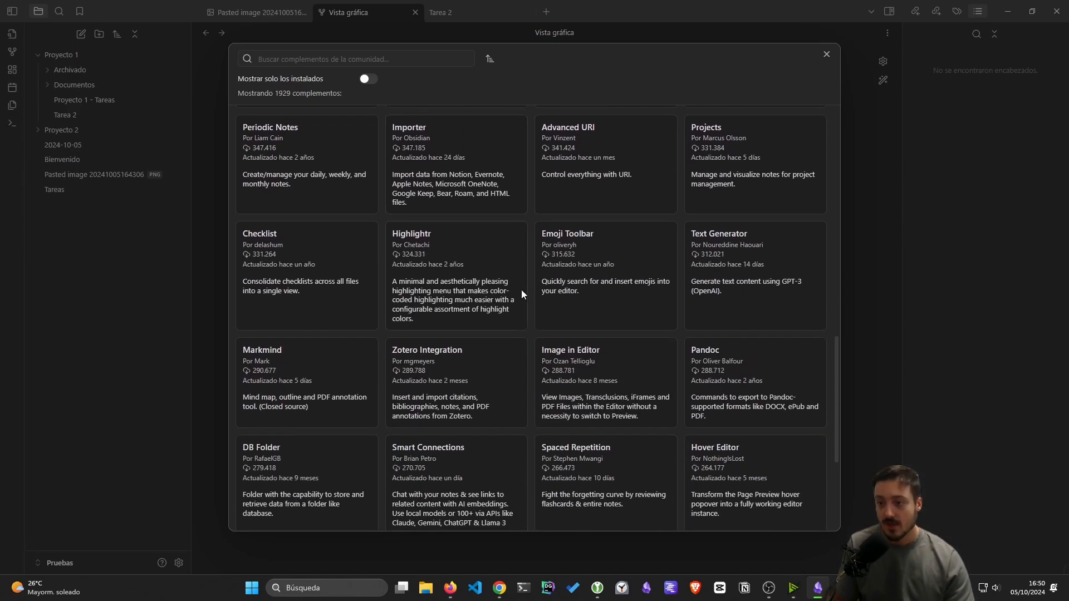
scroll(657, 286, down, 3)
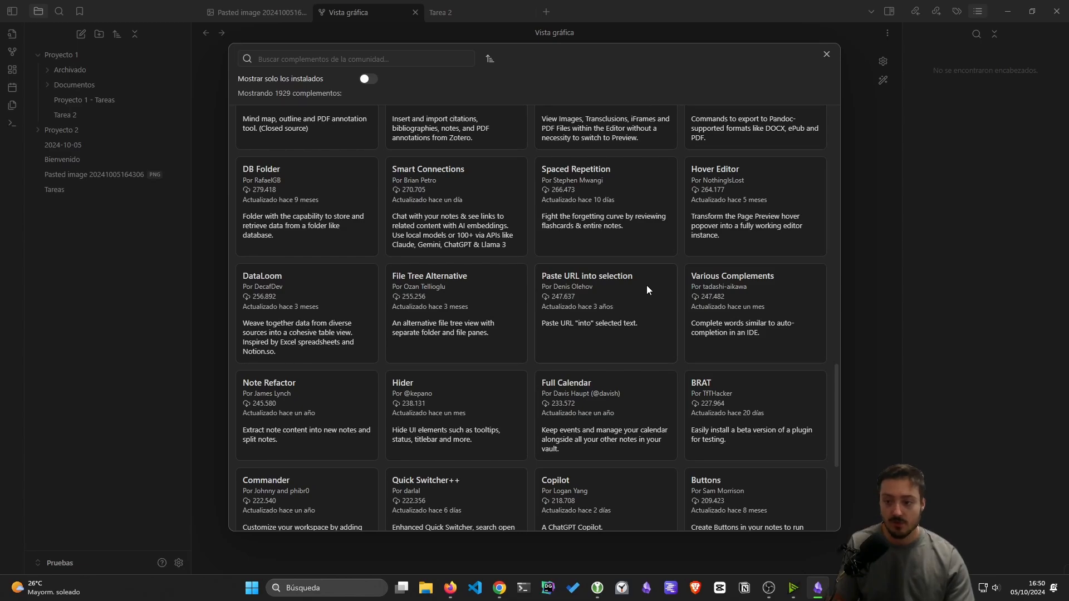
scroll(646, 285, down, 3)
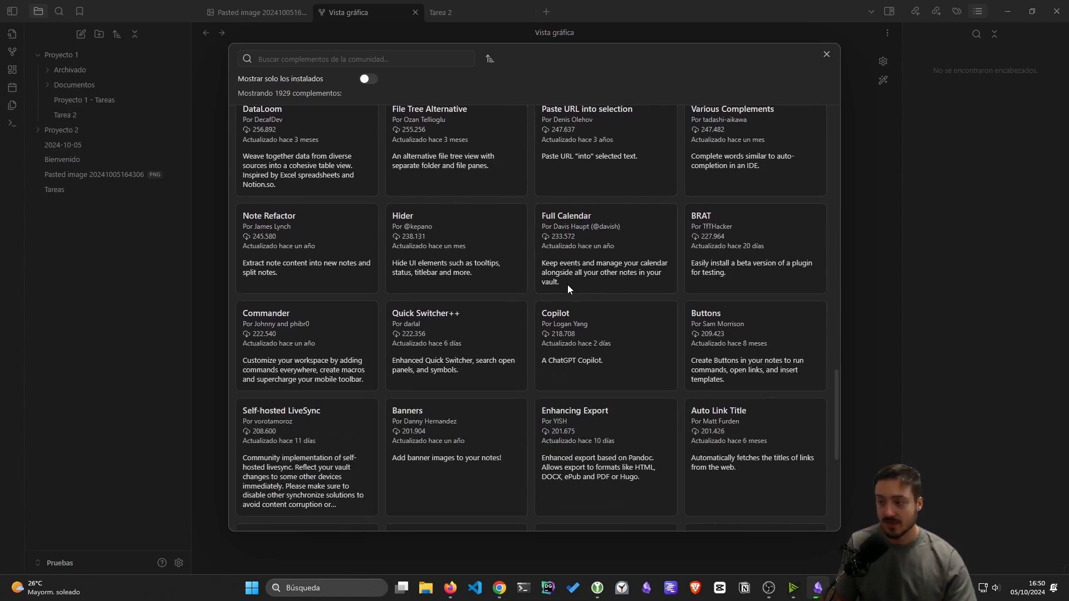
scroll(567, 285, down, 3)
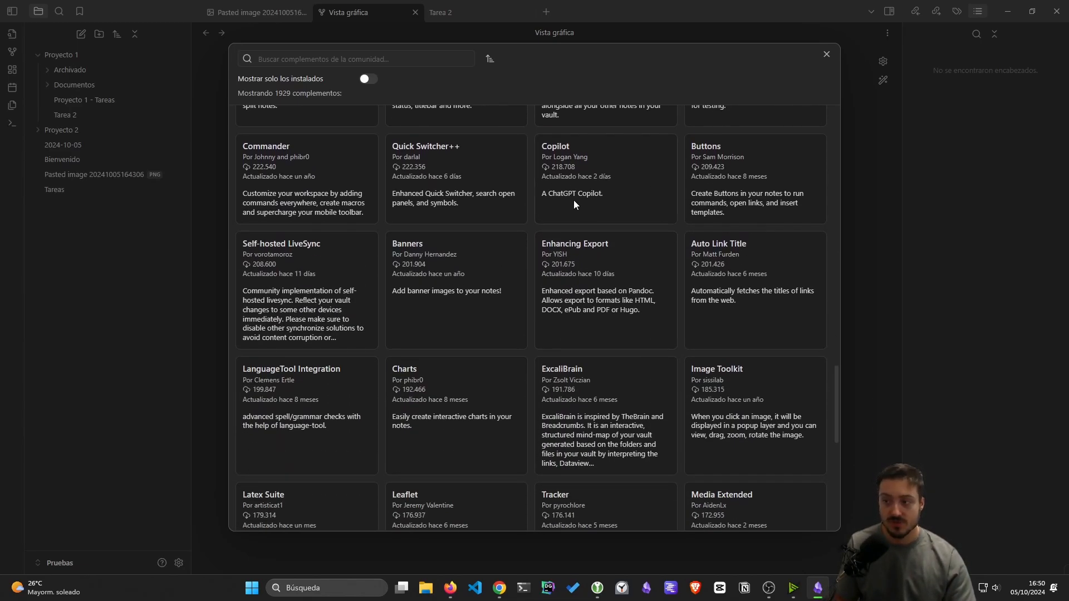
click(554, 203)
scroll(701, 310, down, 3)
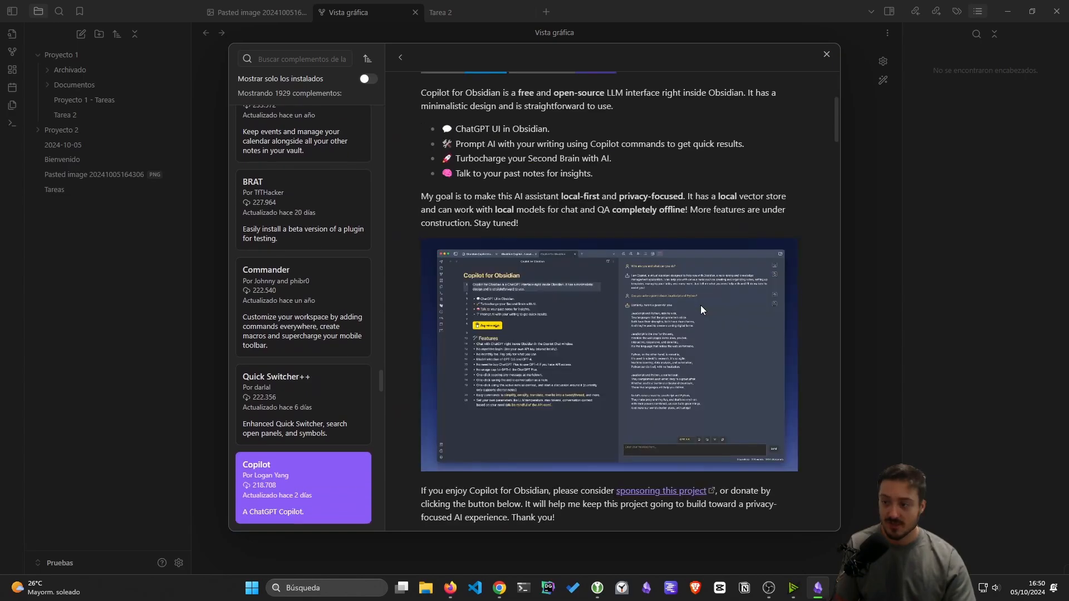
Step: Go back from the graph view to the Proyecto 1 - Tareas note and close the plugin catalogue and settings
key(ctrl+alt+Left)
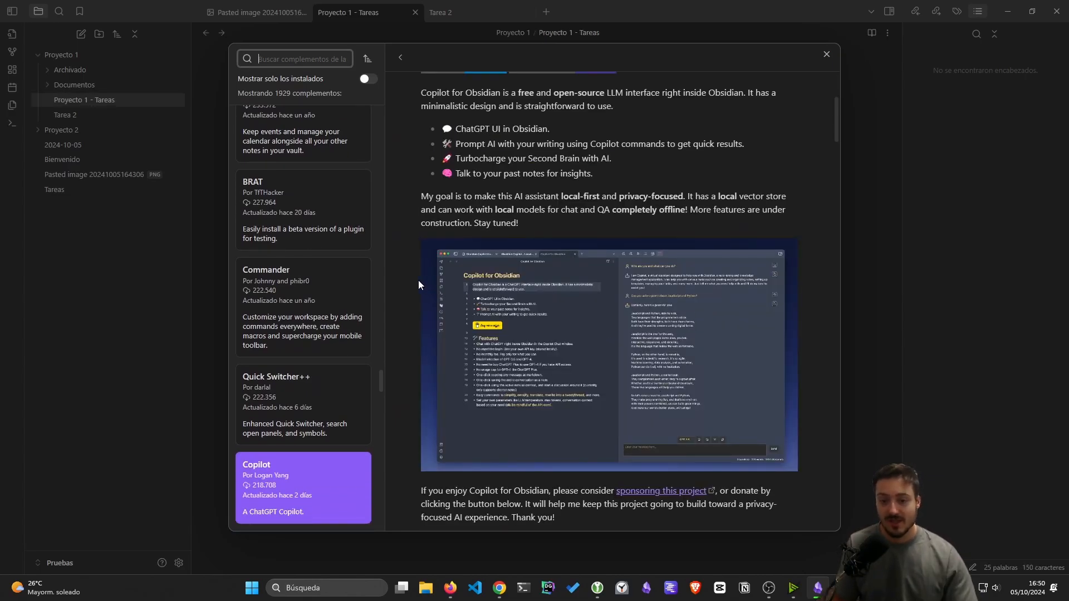
key(Escape)
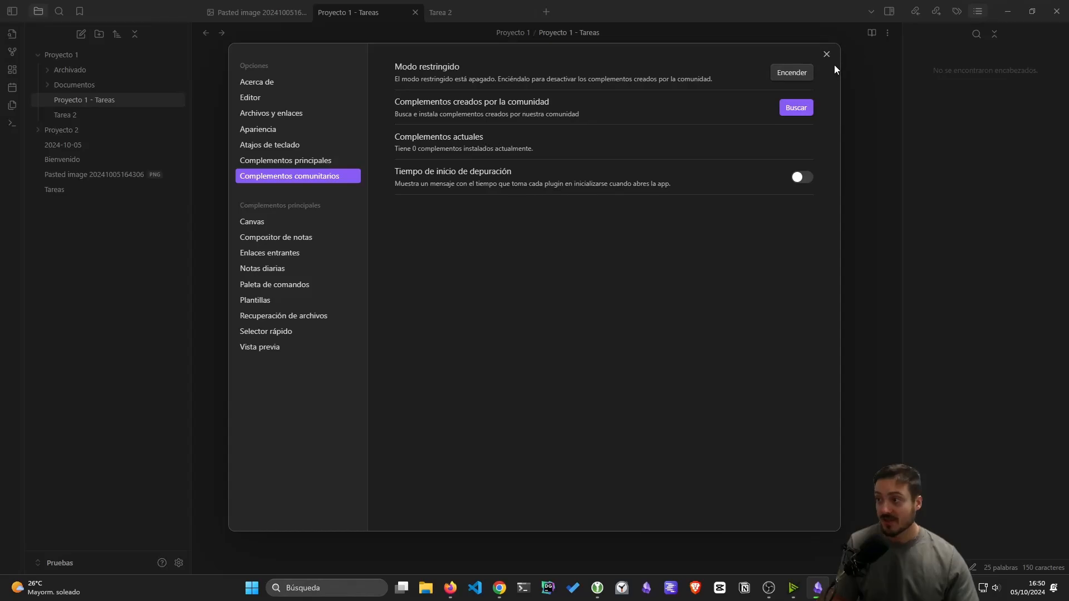
click(828, 57)
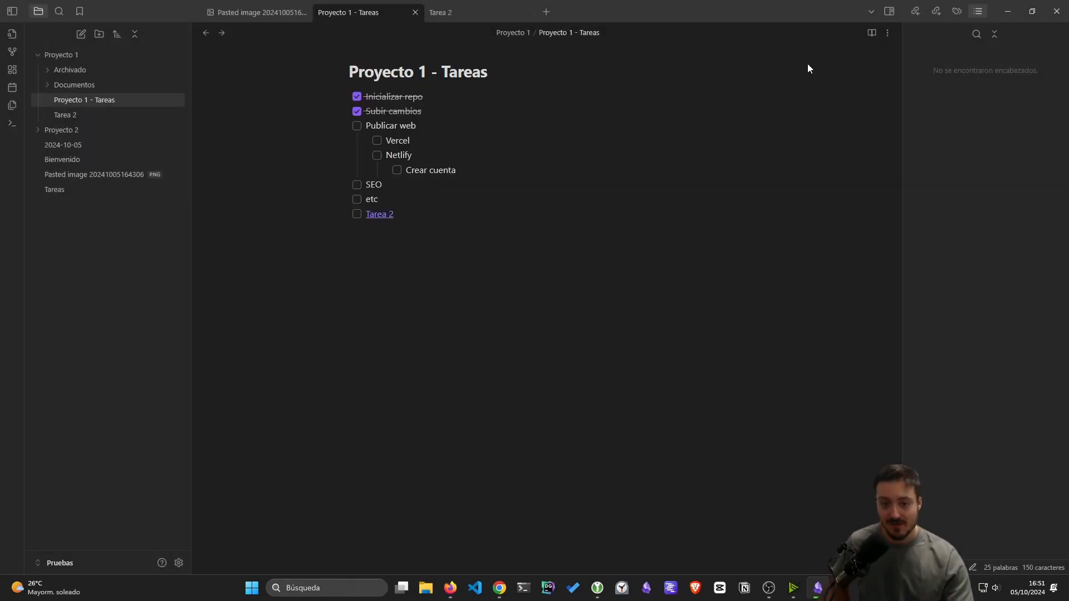